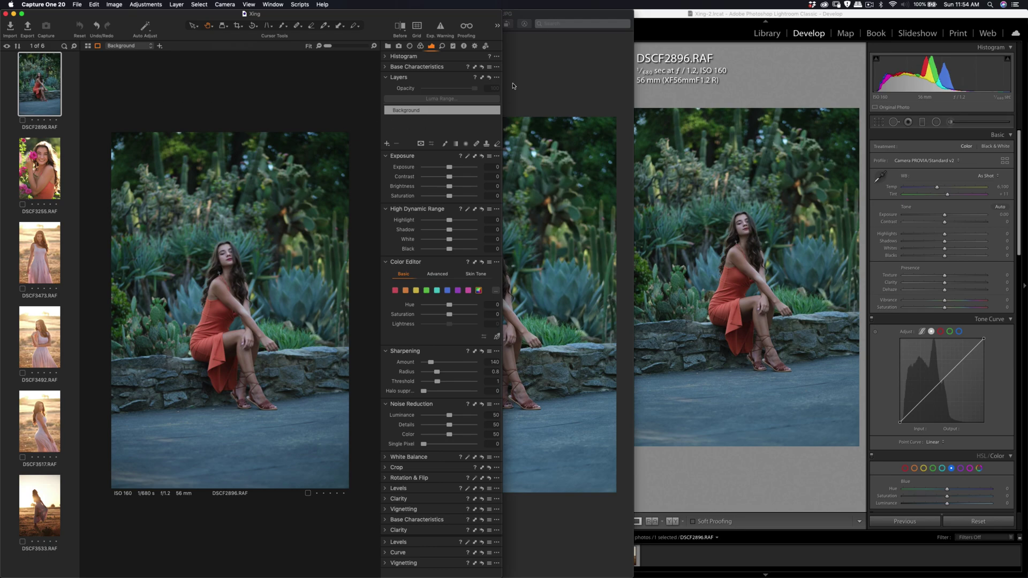
Compare the DSCF2896 photo in Lightroom Classic, the Preview JPEG and Capture One.
left_click(777, 77)
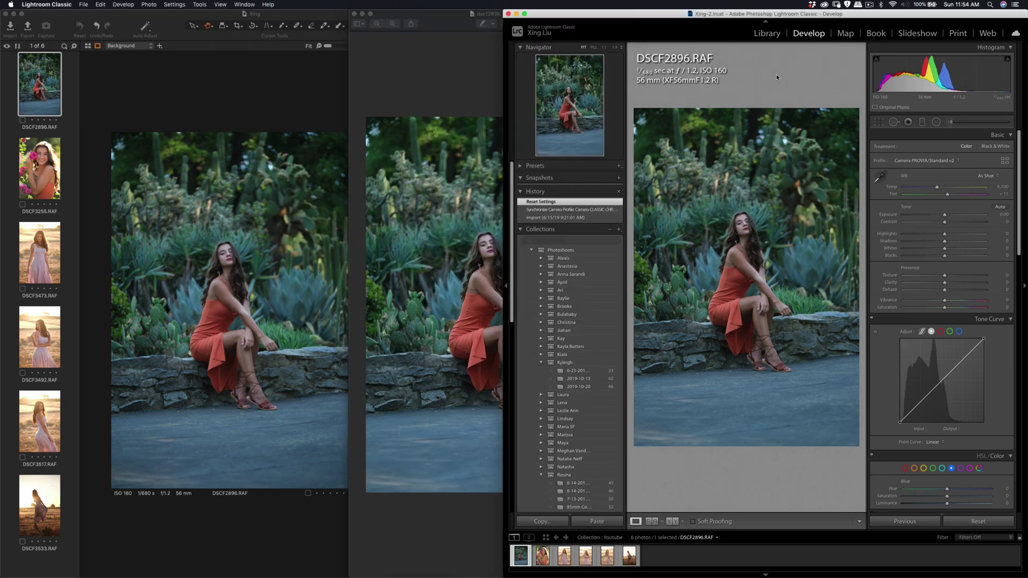
left_click(390, 81)
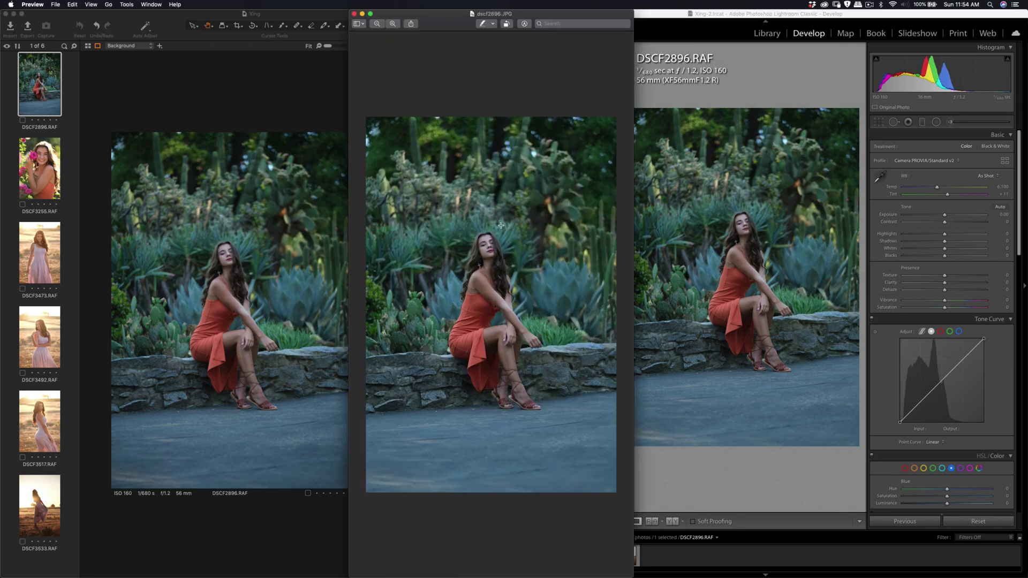
left_click(292, 105)
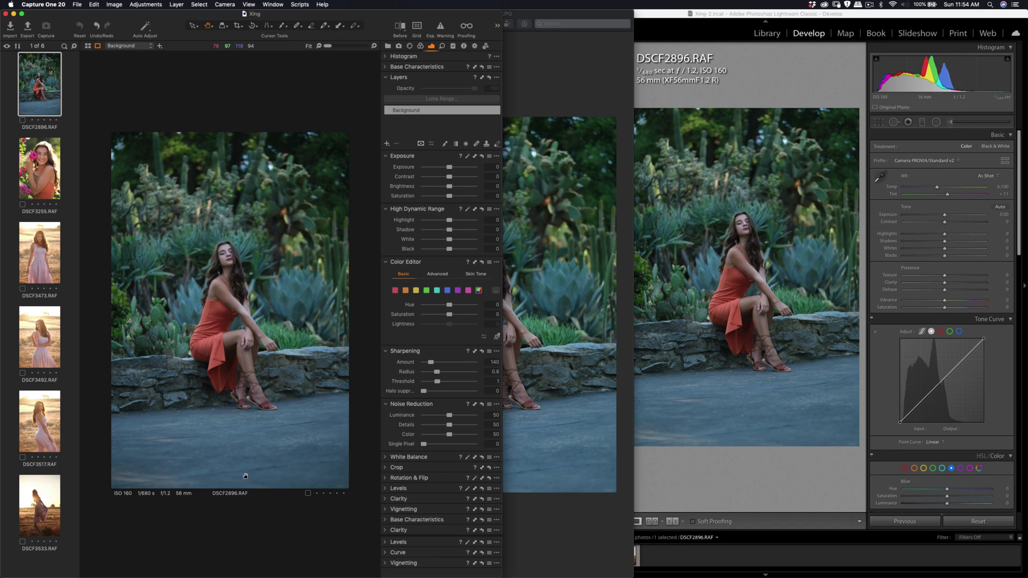
Enlarge the DSCF2896 photo in Preview and Capture One, and set Lightroom's view to Fill, for a closer comparison of the woman.
left_click(555, 259)
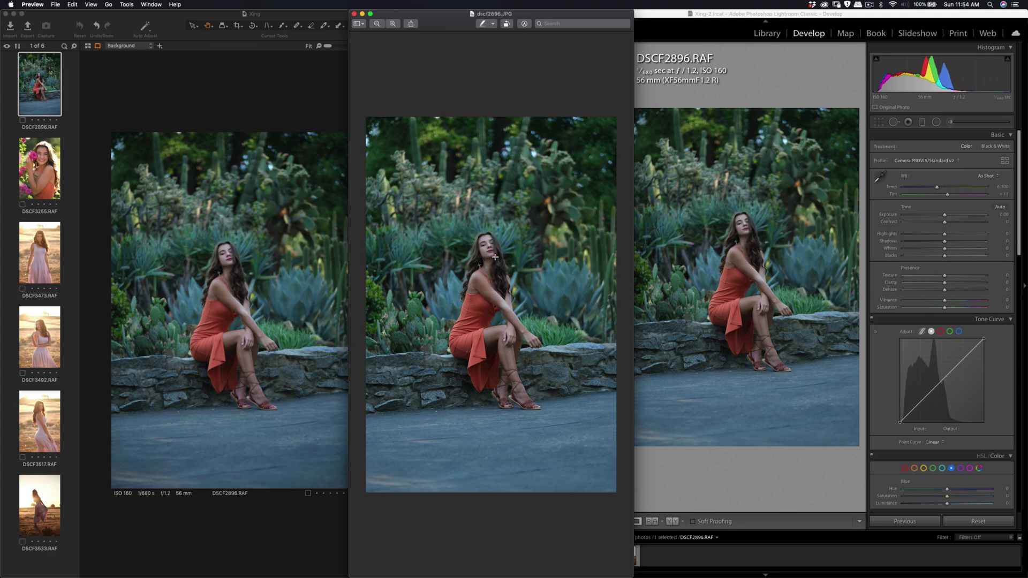
left_click(395, 24)
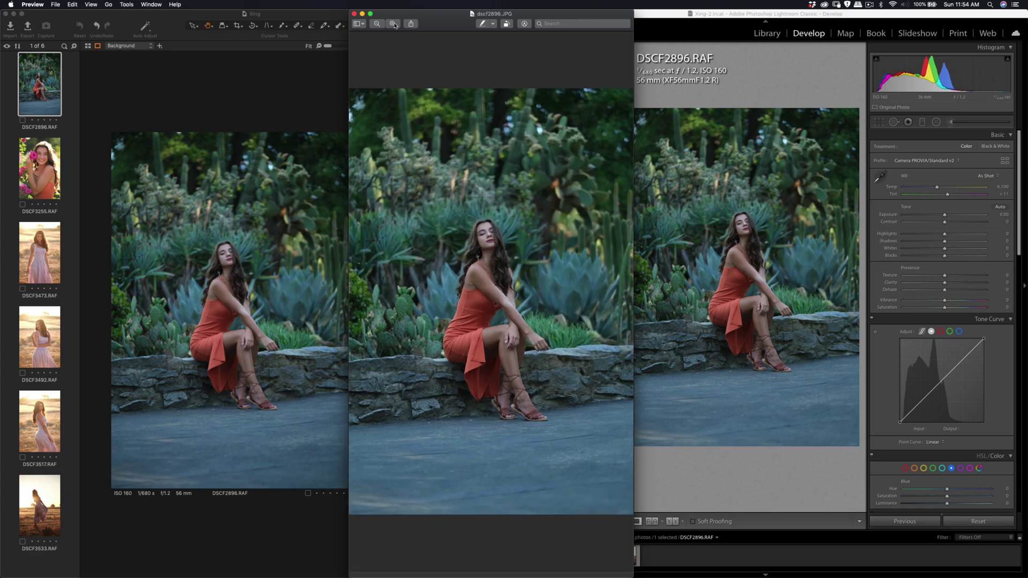
left_click(395, 24)
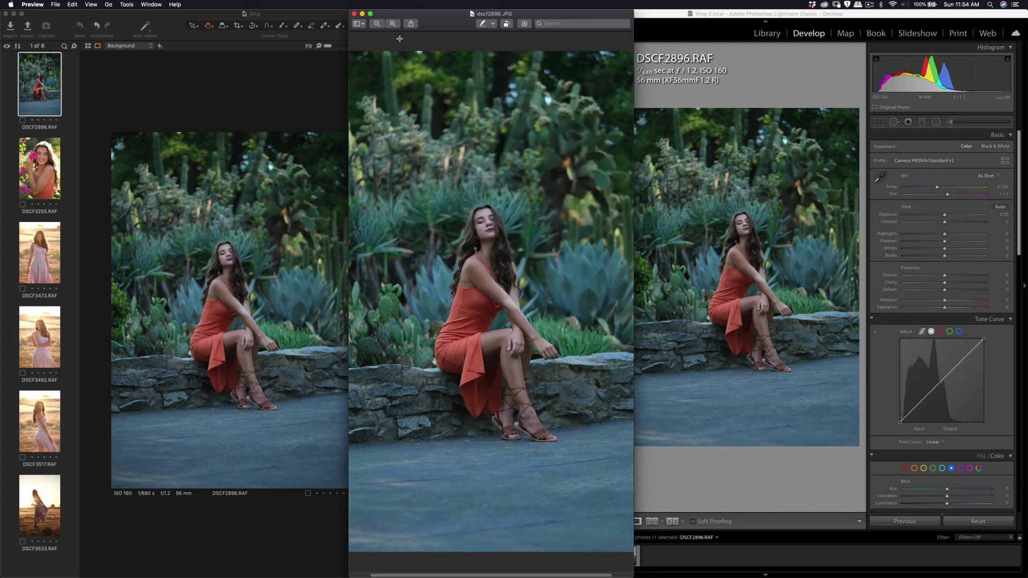
left_click(240, 45)
left_click(237, 273)
left_click(237, 276)
key("super+Tab")
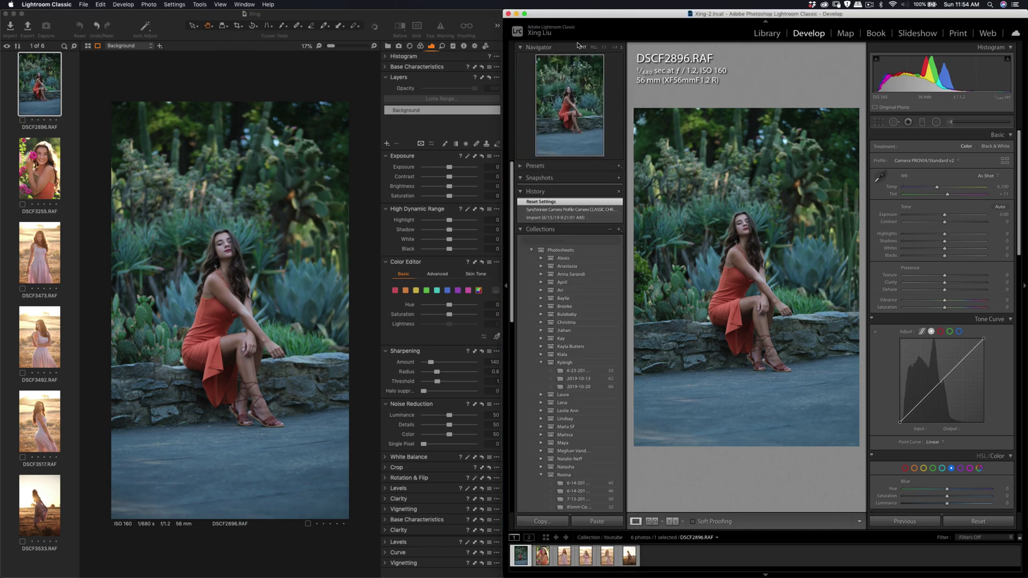
left_click(594, 47)
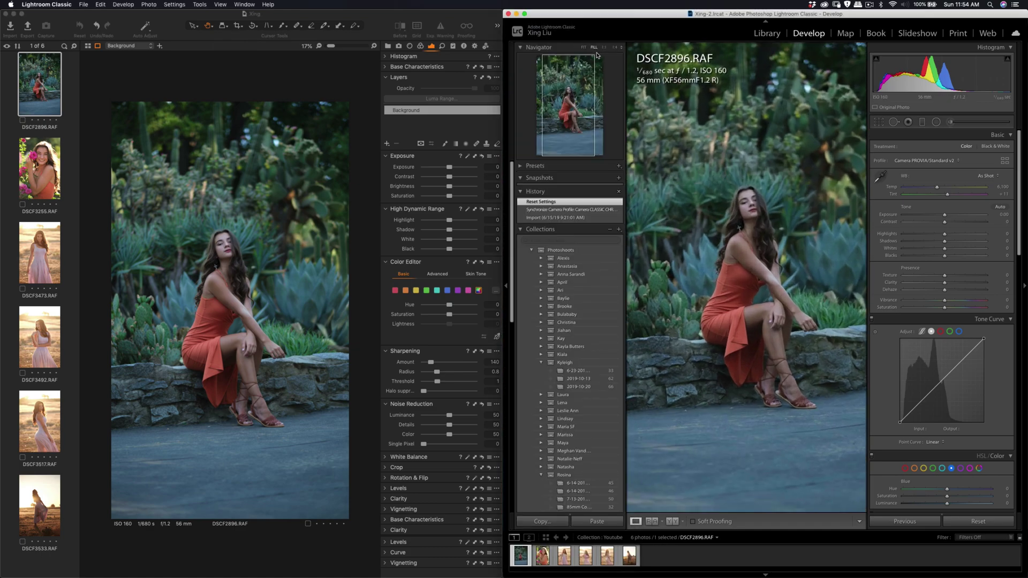
Compare the colours and tones of the enlarged photo between Capture One and the JPEG in Preview, alternating between the two windows.
left_click_drag(461, 31, 410, 31)
left_click(465, 22)
left_click_drag(332, 16, 383, 15)
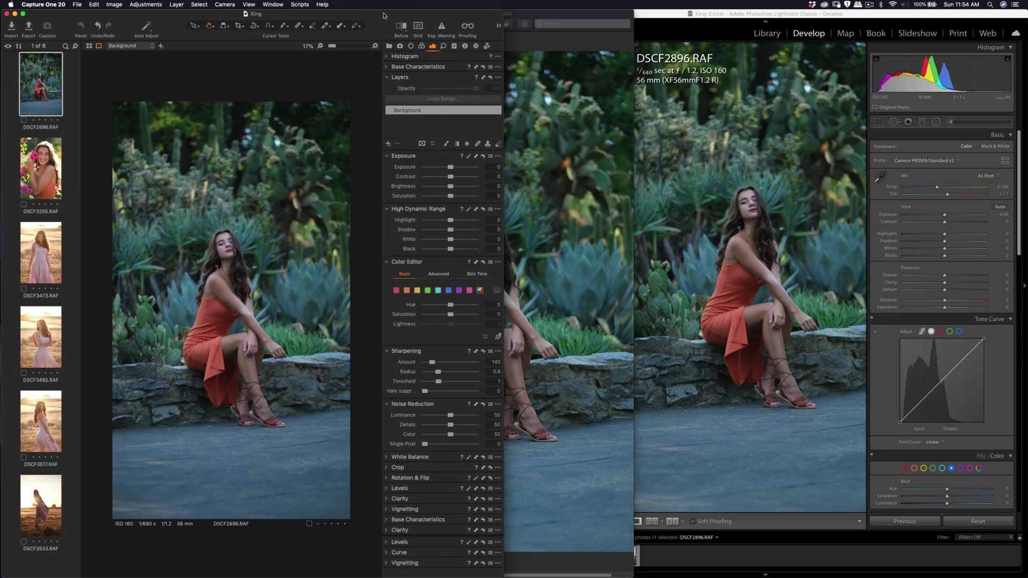
left_click(571, 19)
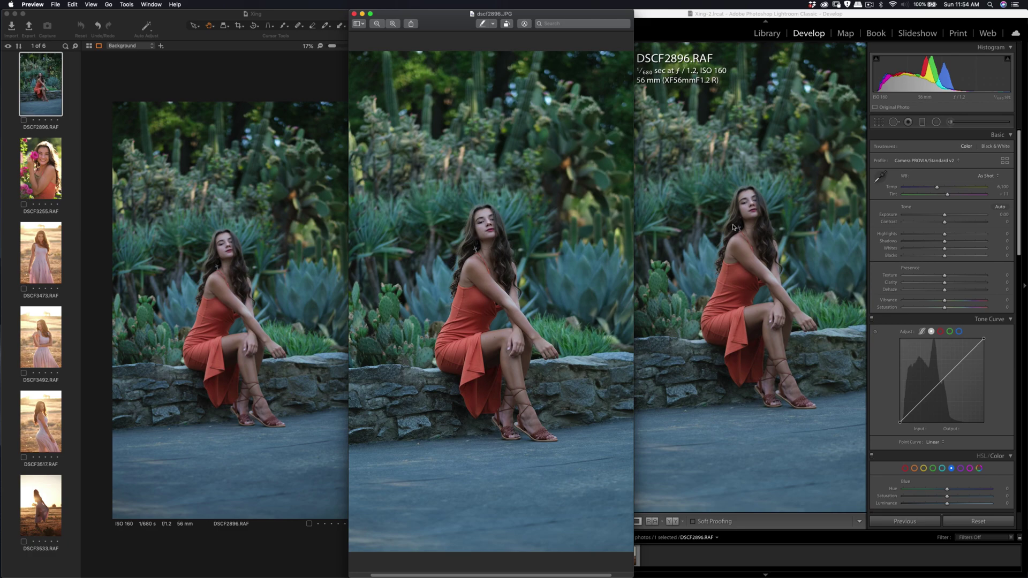
left_click(213, 265)
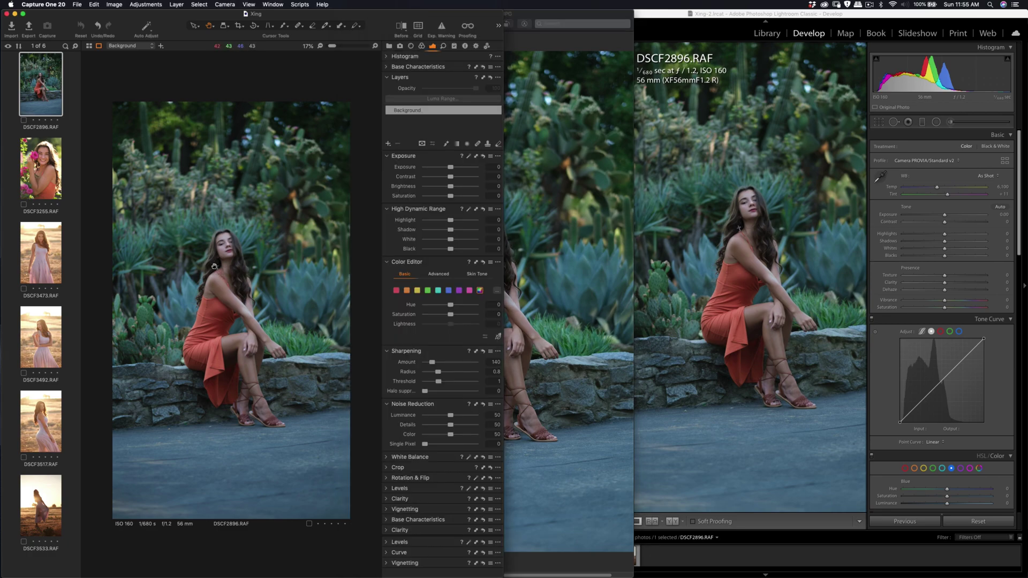
left_click(547, 237)
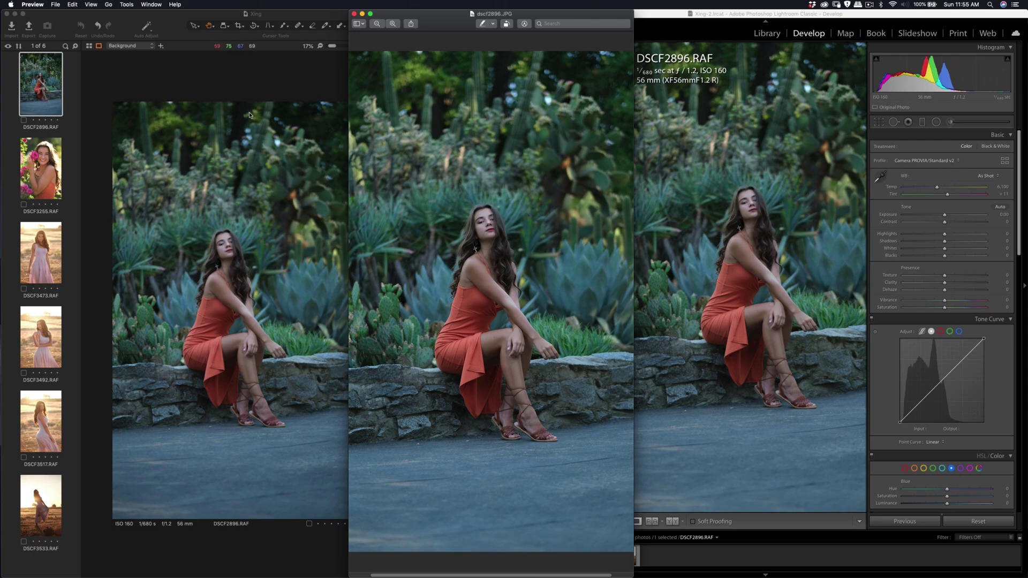
left_click(241, 65)
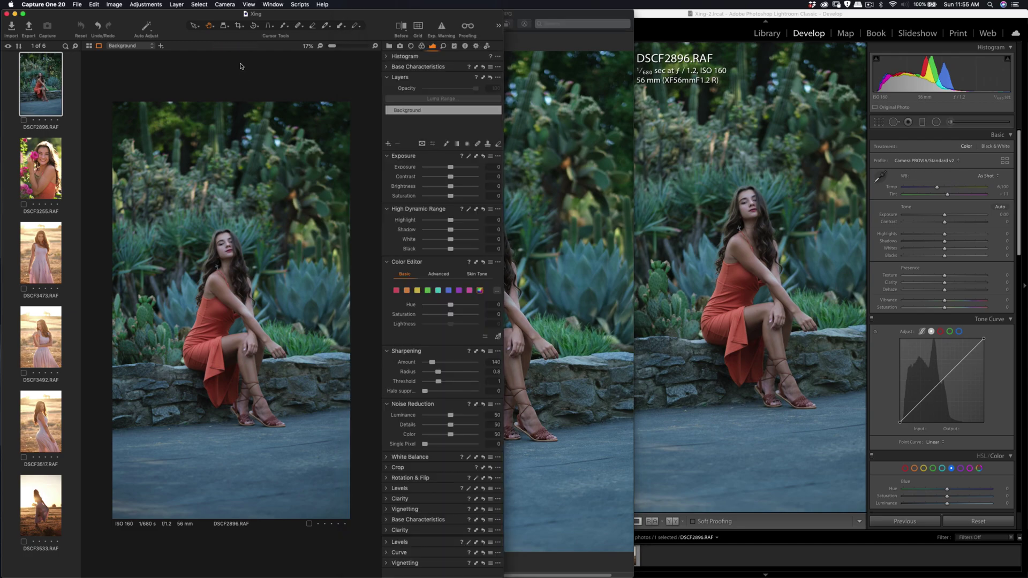
left_click(563, 19)
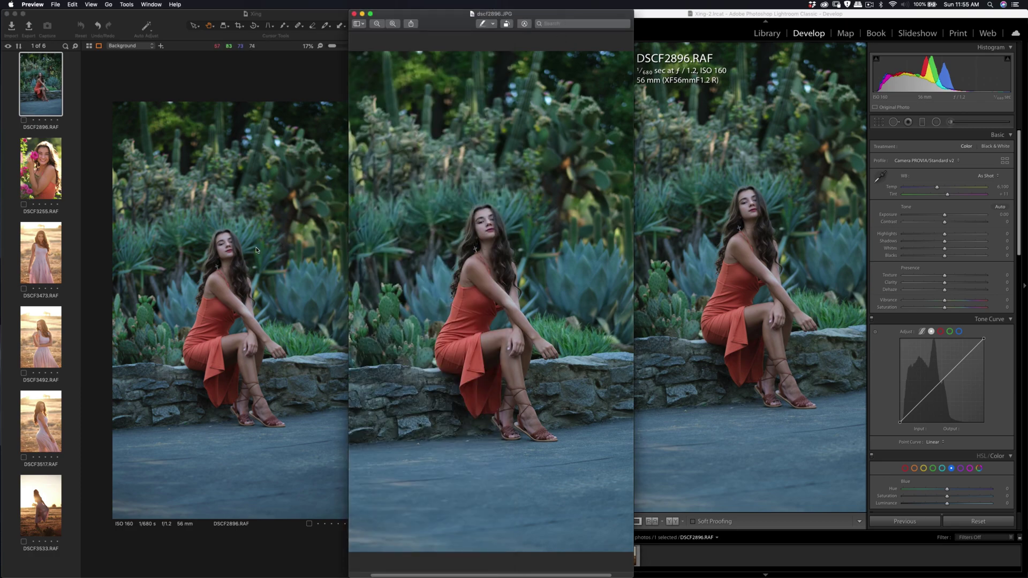
left_click(227, 257)
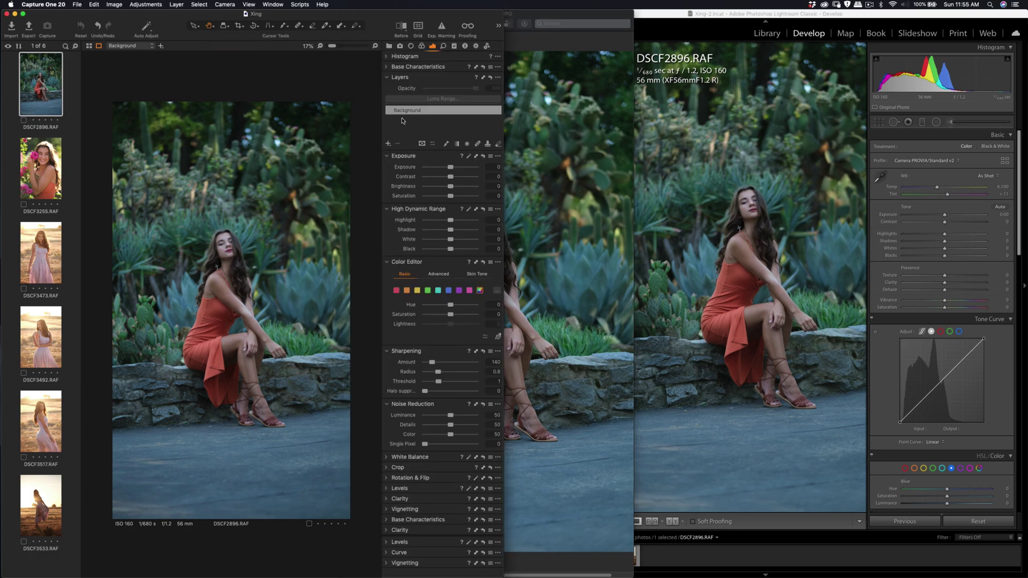
On a new adjustment layer brushed over the woman's face, set sharpening to amount 254, radius 0.6 and threshold 0.3.
left_click(388, 143)
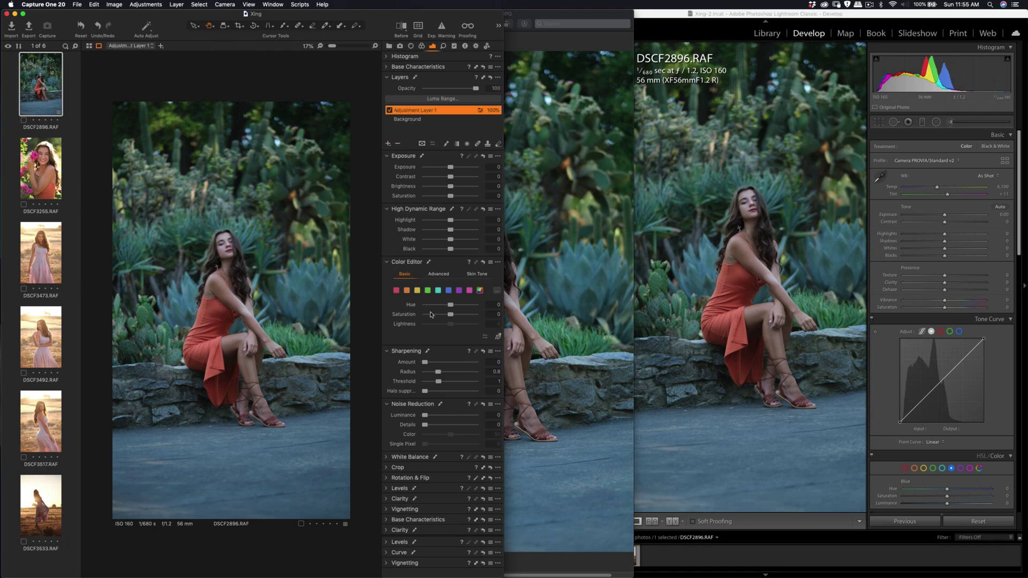
left_click(284, 27)
mouse_move(227, 237)
left_mouse_down()
mouse_move(214, 268)
mouse_move(222, 289)
mouse_move(210, 241)
mouse_move(208, 316)
mouse_move(198, 313)
mouse_move(192, 355)
mouse_move(223, 390)
mouse_move(249, 354)
mouse_move(259, 396)
mouse_move(238, 420)
mouse_move(214, 372)
mouse_move(219, 300)
mouse_move(277, 357)
mouse_move(247, 321)
mouse_move(259, 294)
mouse_move(214, 242)
mouse_move(224, 238)
mouse_move(211, 279)
mouse_move(245, 289)
mouse_move(244, 274)
mouse_move(255, 331)
mouse_move(210, 348)
mouse_move(216, 304)
mouse_move(206, 313)
mouse_move(224, 243)
mouse_move(231, 263)
mouse_move(219, 252)
mouse_move(231, 267)
mouse_move(233, 249)
mouse_move(242, 270)
left_mouse_up()
mouse_move(430, 365)
left_mouse_down()
mouse_move(432, 382)
mouse_move(438, 365)
left_mouse_up()
Examine the sharpened face up close, using the before/after split view at 100% zoom.
scroll(225, 257, "up", 2)
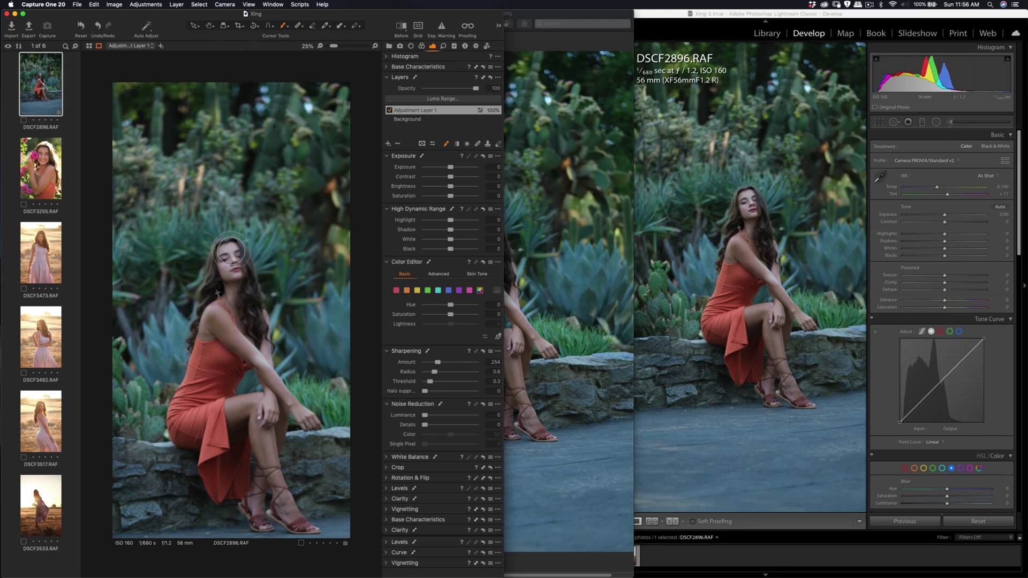
scroll(300, 304, "down", 2)
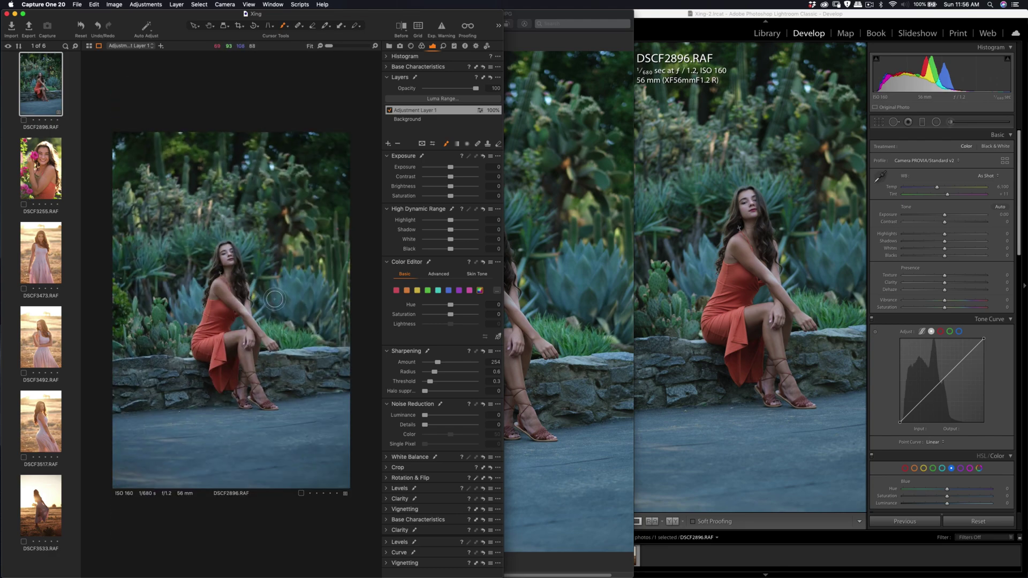
scroll(231, 265, "up", 1)
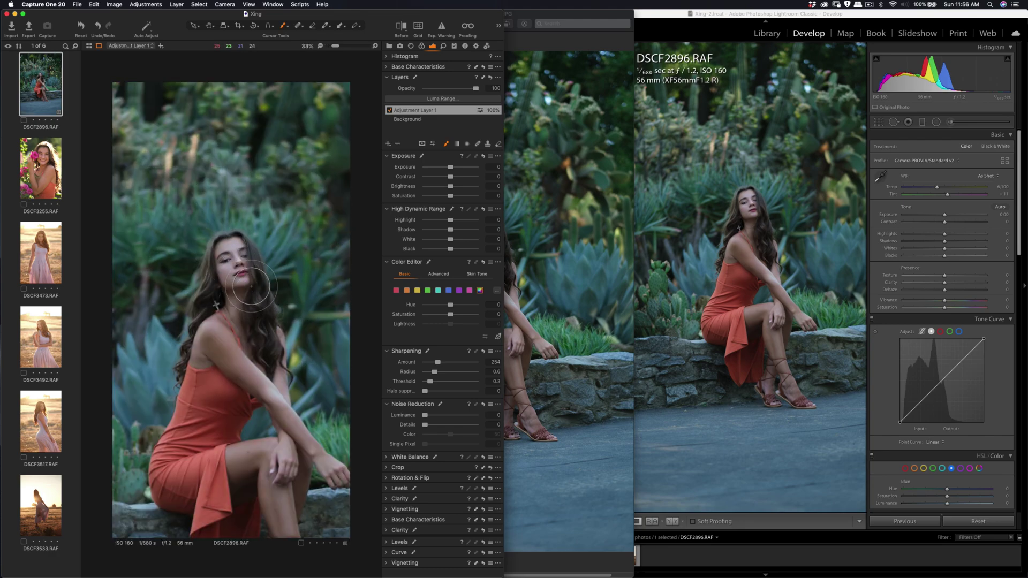
scroll(240, 276, "up", 1)
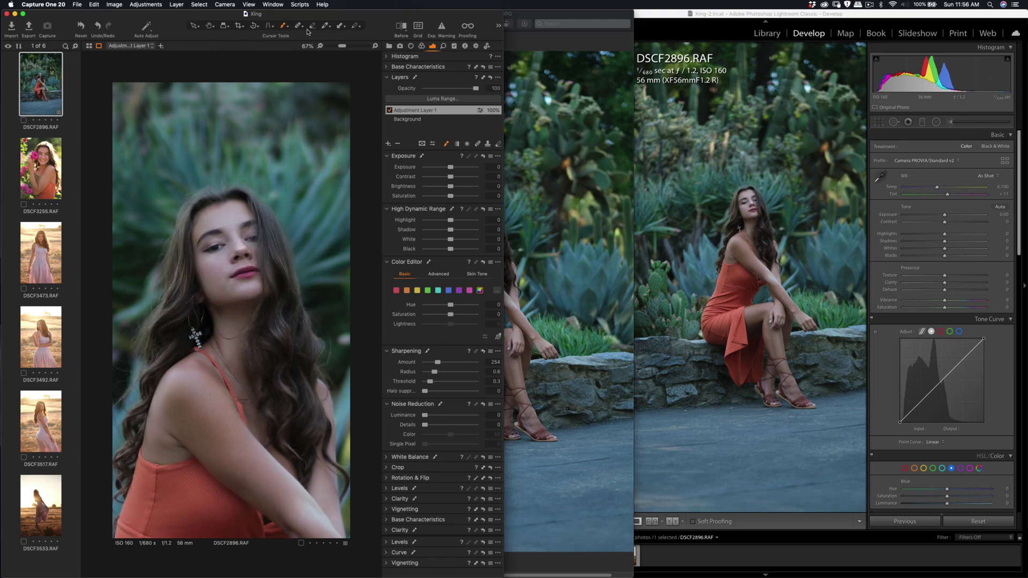
left_click(400, 29)
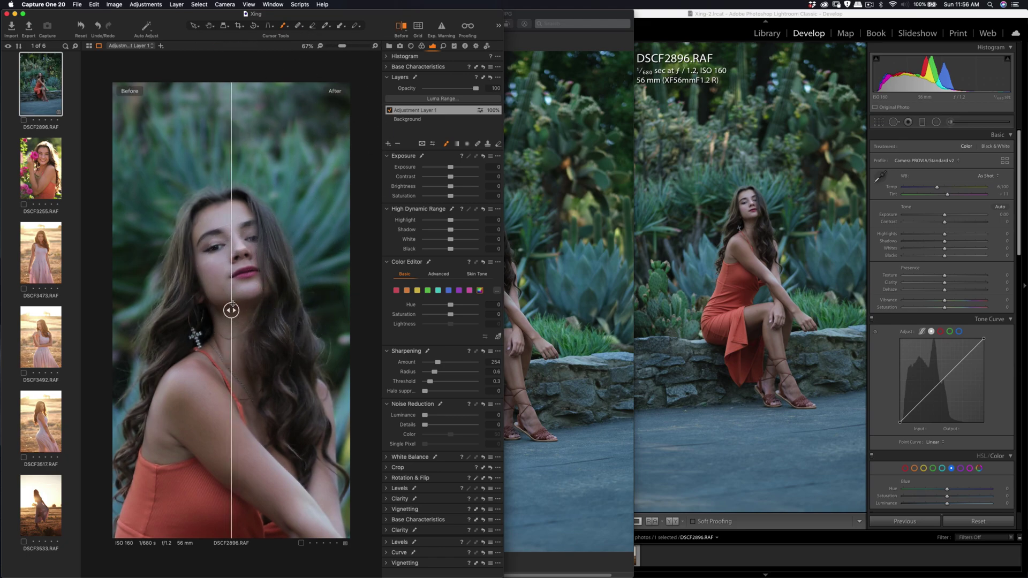
left_click_drag(231, 310, 168, 310)
key("super+alt+0")
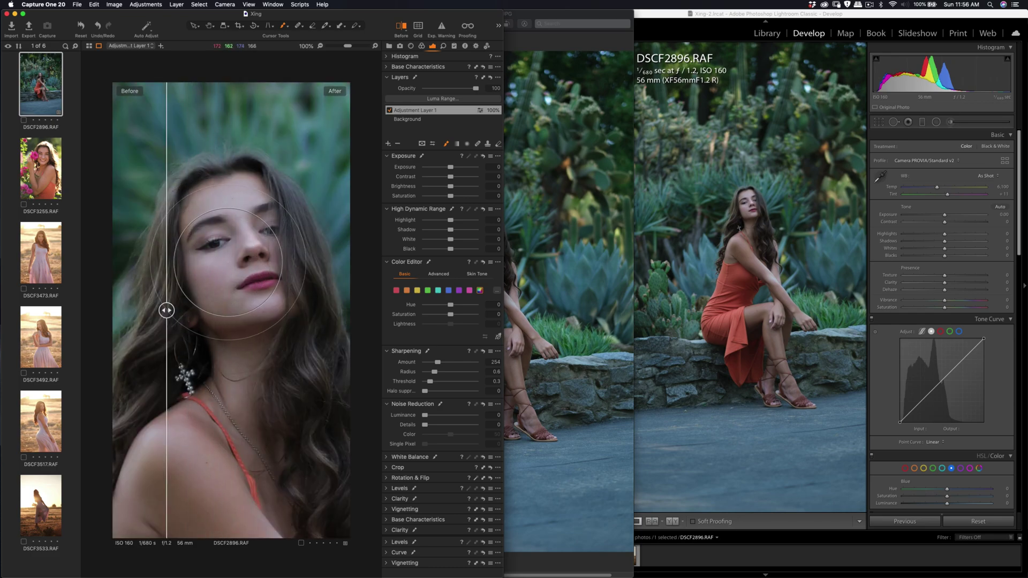
key("super+0")
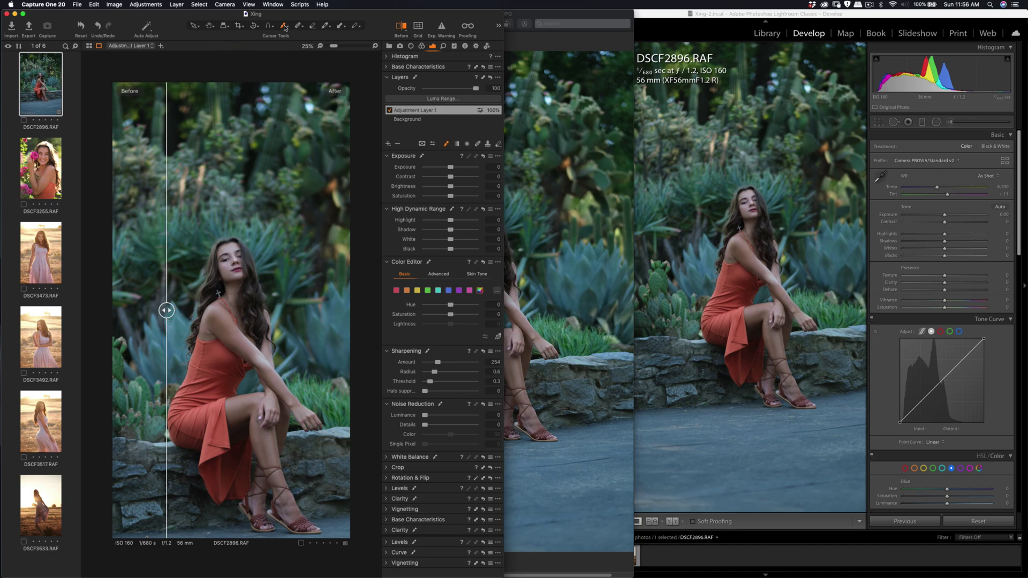
left_click(402, 26)
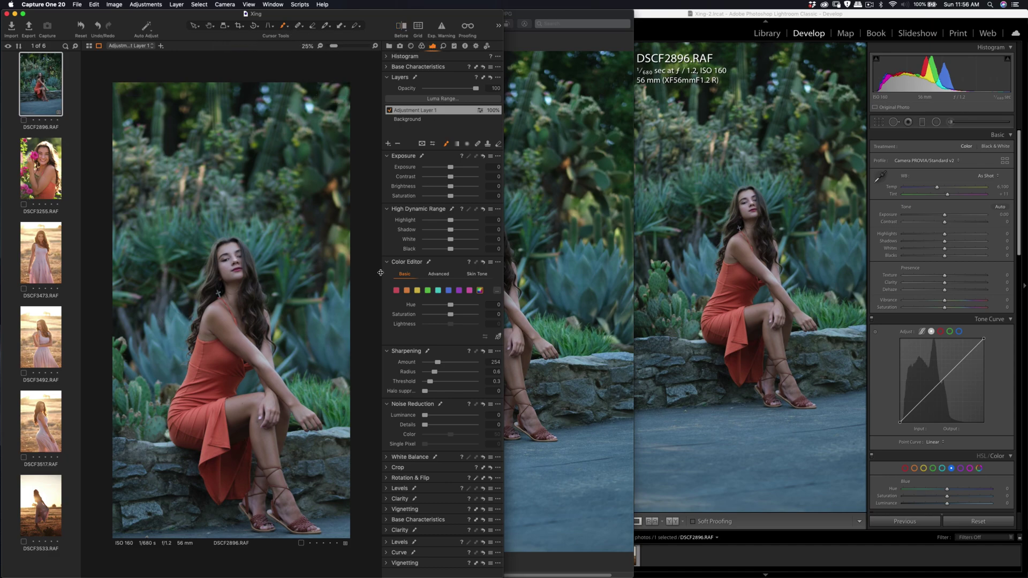
After checking against the Preview JPEG, set the Background layer's contrast to 11, brightness to -4 and highlight to -19 in Capture One.
left_click(568, 15)
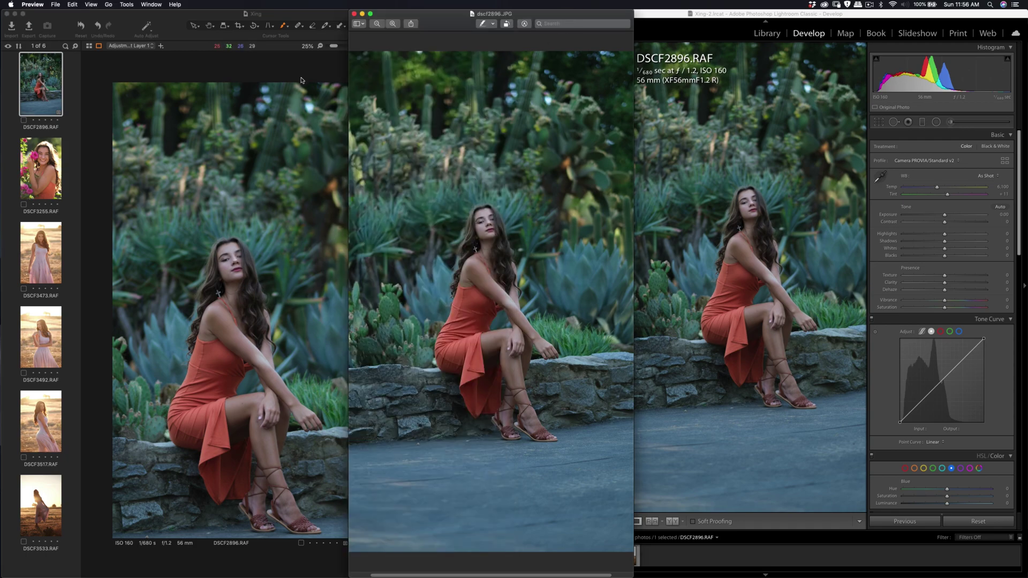
left_click(164, 36)
left_click(431, 120)
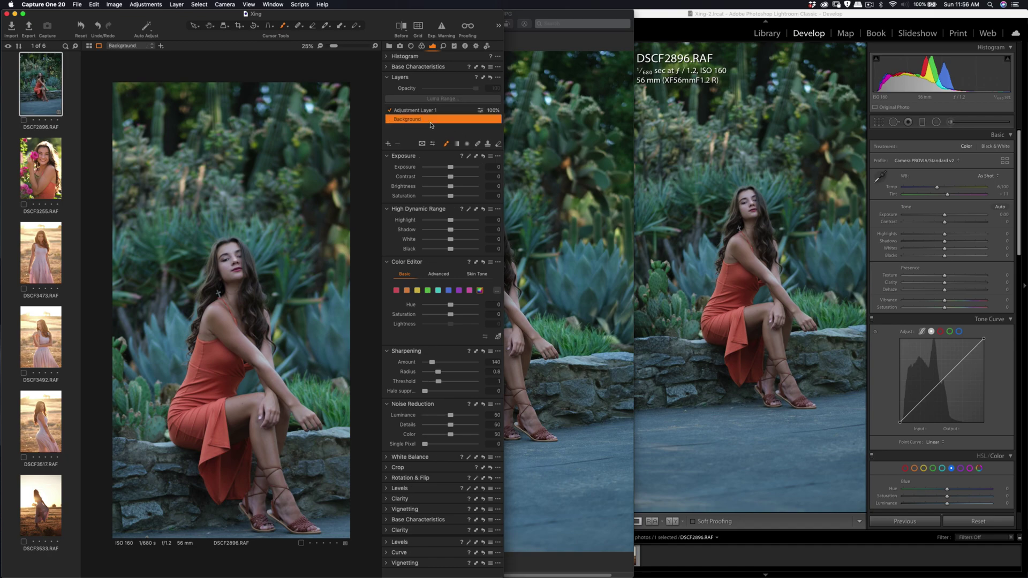
left_click_drag(450, 180, 455, 182)
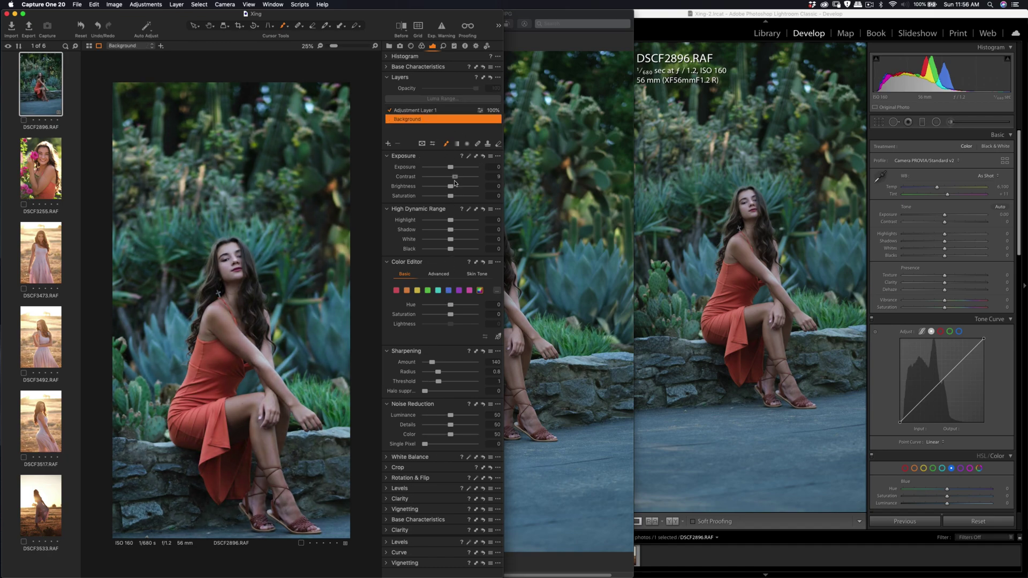
left_click_drag(451, 189, 446, 221)
Check the Capture One edit against the JPEG in Preview and set the Background layer's contrast to 8.
left_click(535, 17)
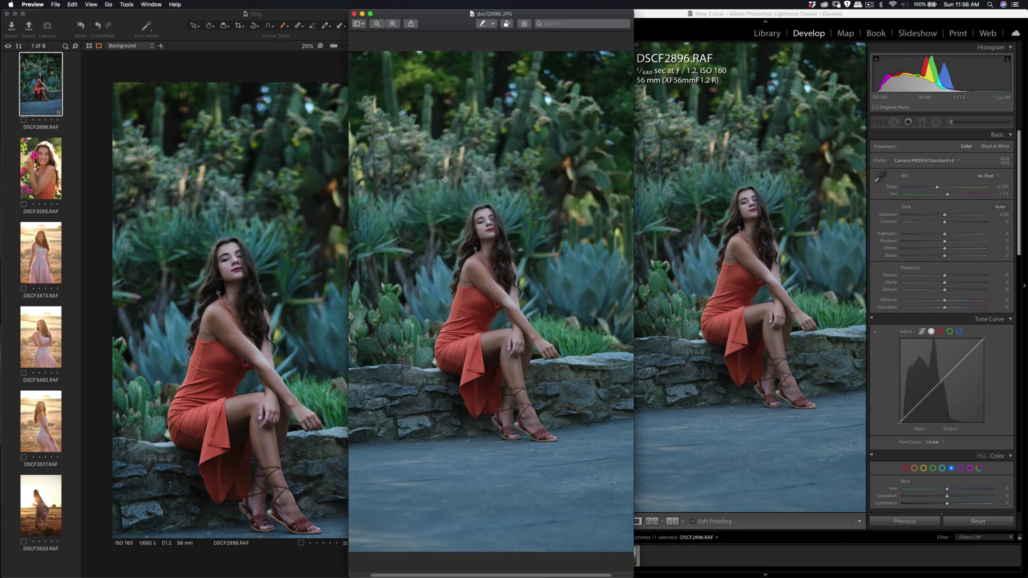
left_click(330, 212)
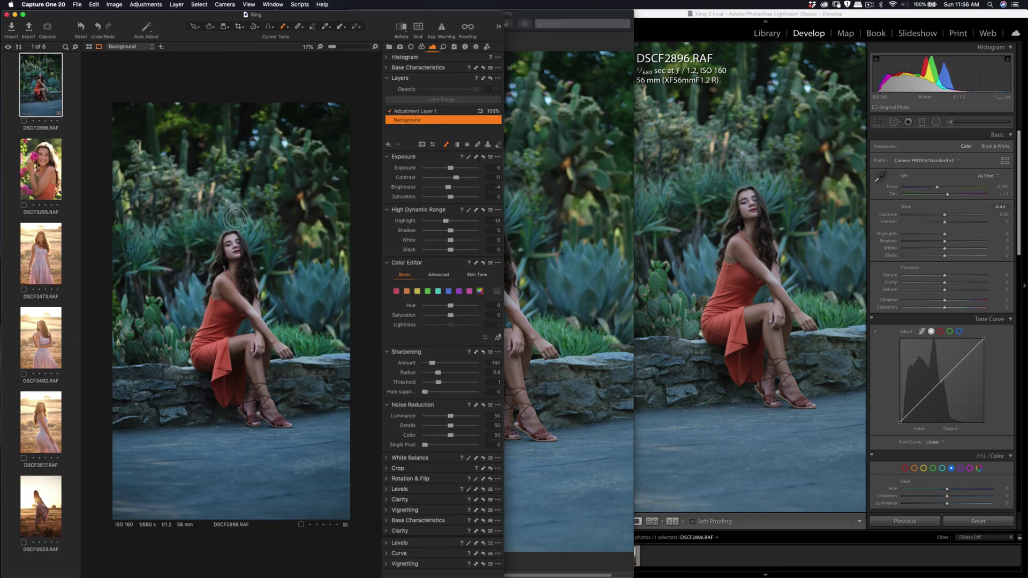
scroll(253, 238, "up", 2)
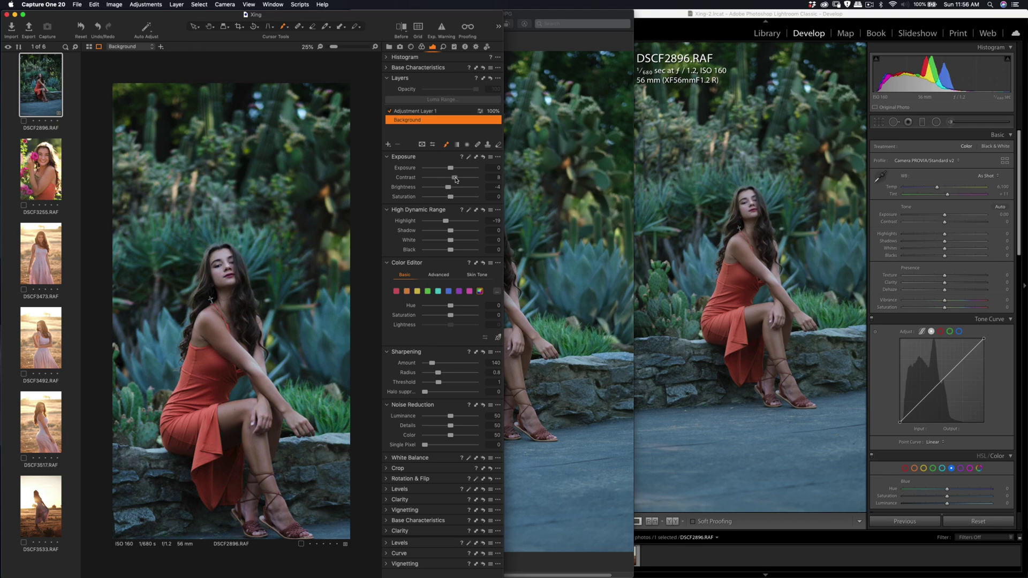
Compare the edited Capture One photo with the Preview JPEG at full-frame and closer zoom levels.
left_click(527, 18)
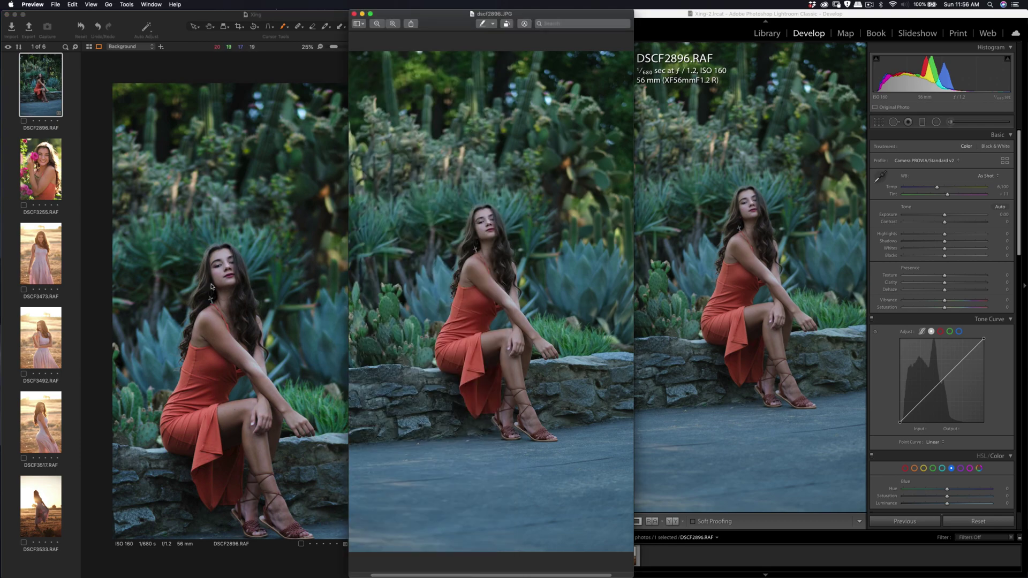
scroll(232, 299, "down", 2)
scroll(232, 300, "up", 1)
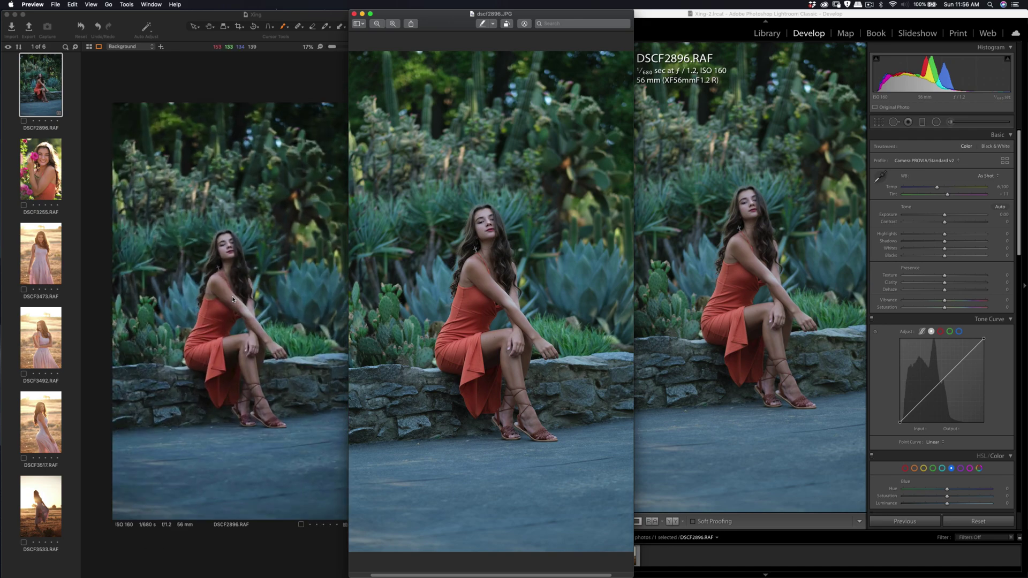
scroll(233, 300, "up", 1)
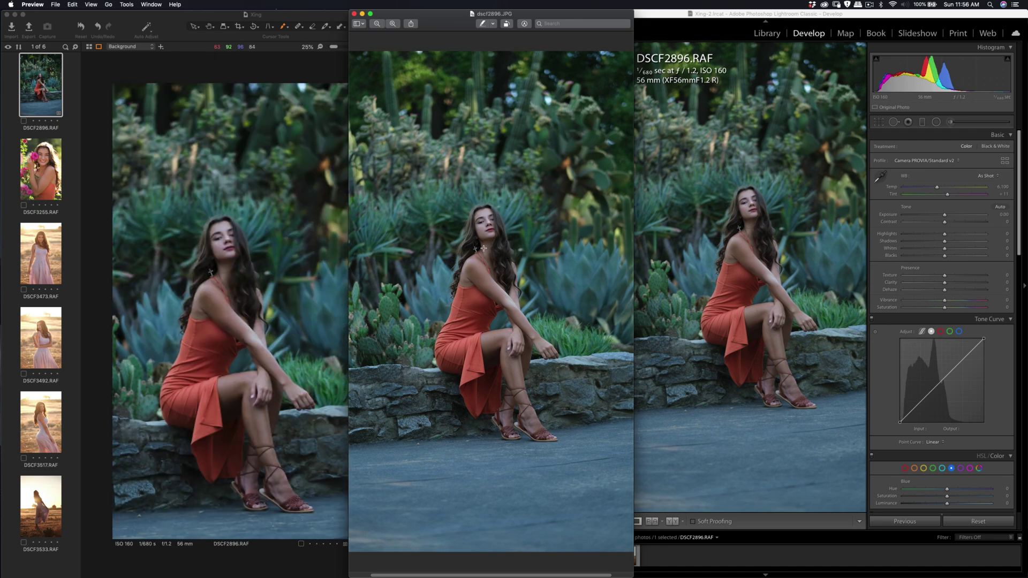
Switch to Lightroom Classic and set the photo's Contrast to +11 and Highlights to -5.
left_click(719, 18)
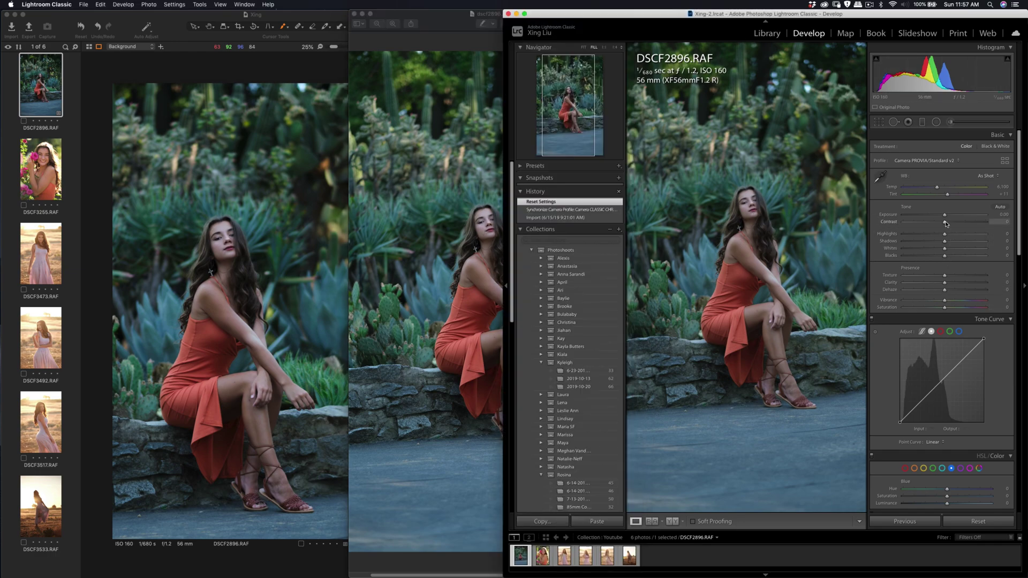
left_click_drag(945, 222, 940, 239)
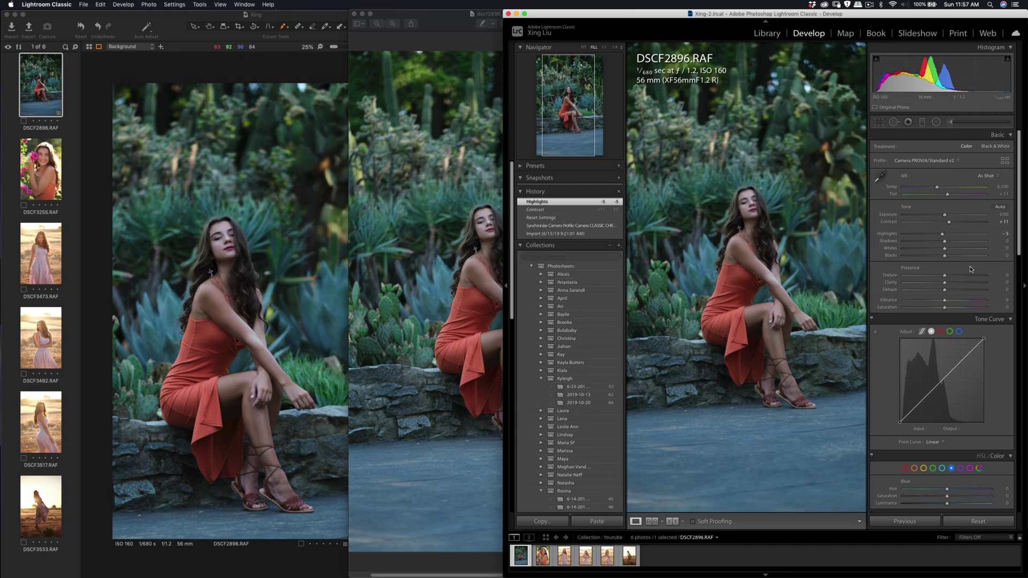
Set the photo's Contrast to +14, sharpening Amount to 56 and sharpening Masking to 31.
scroll(955, 306, "down", 1)
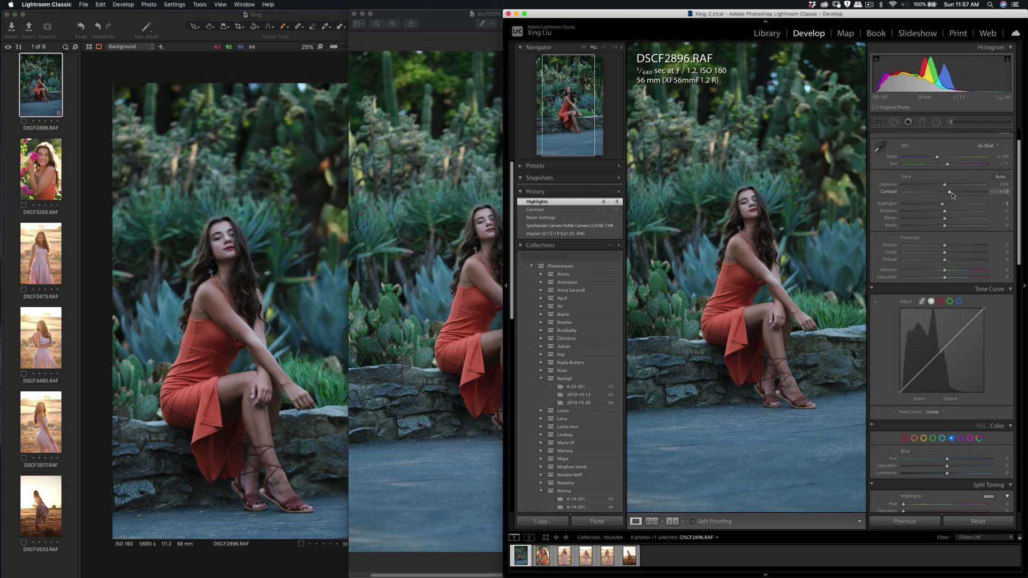
left_click_drag(948, 195, 949, 195)
scroll(984, 320, "down", 7)
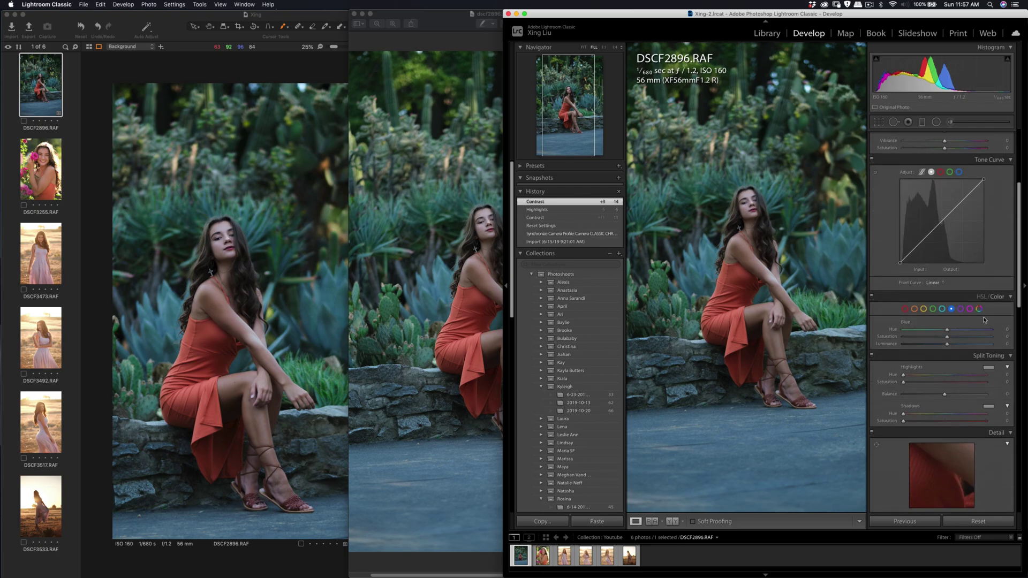
scroll(984, 320, "down", 5)
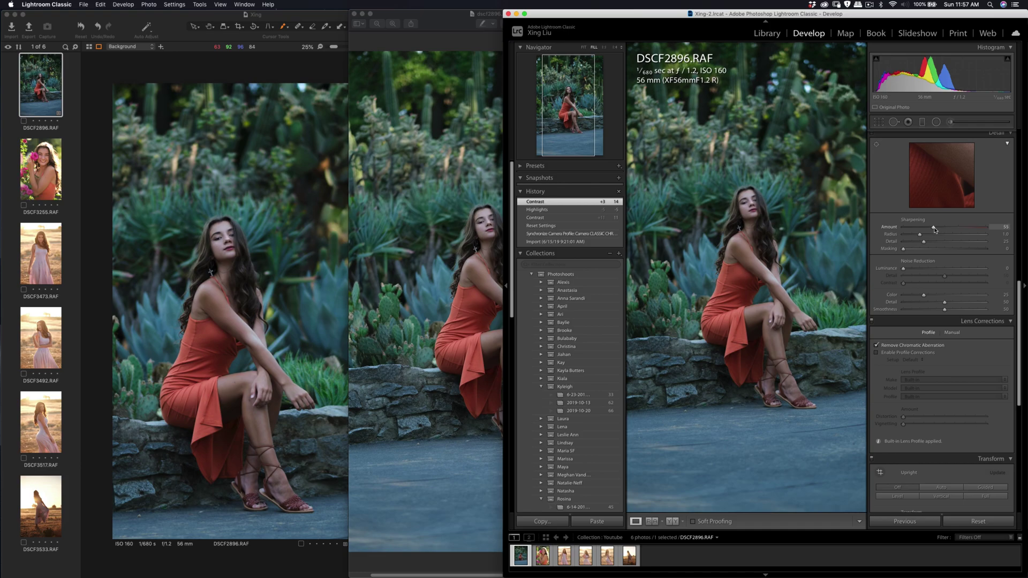
left_click_drag(935, 230, 929, 253)
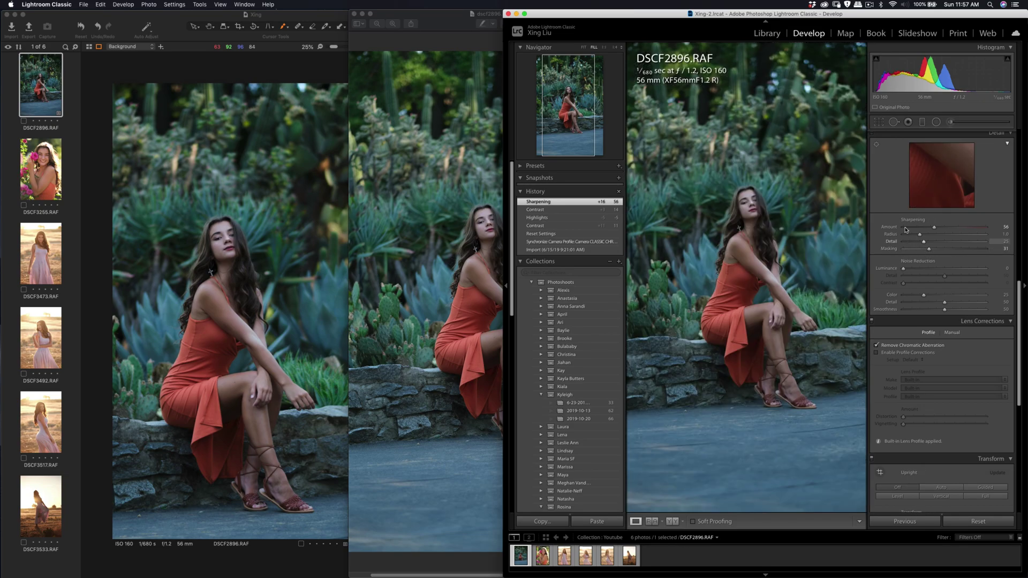
scroll(903, 241, "up", 15)
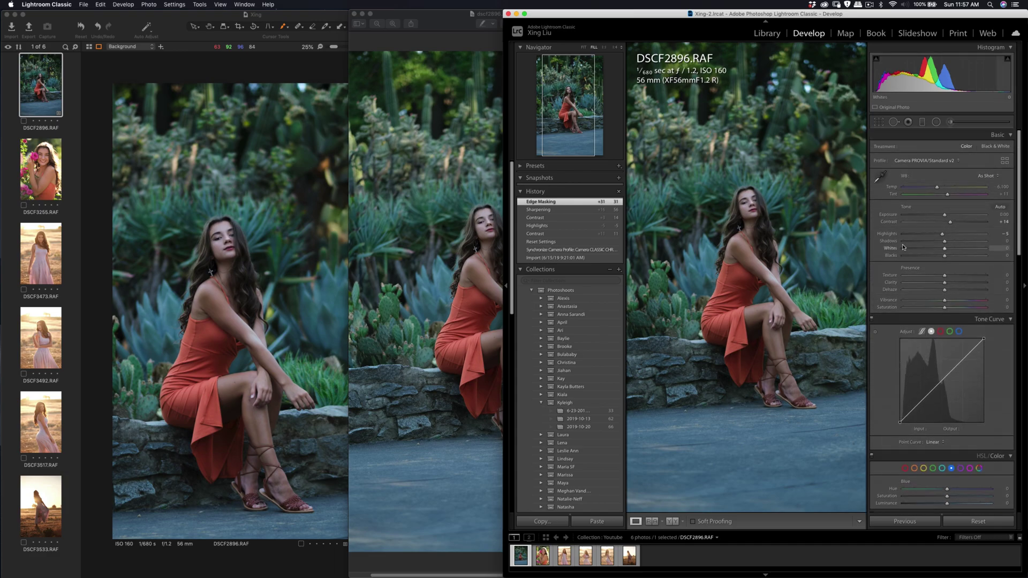
Examine the subject's face at 1:1, comparing the before and after versions and checking the whole frame.
left_click(754, 207)
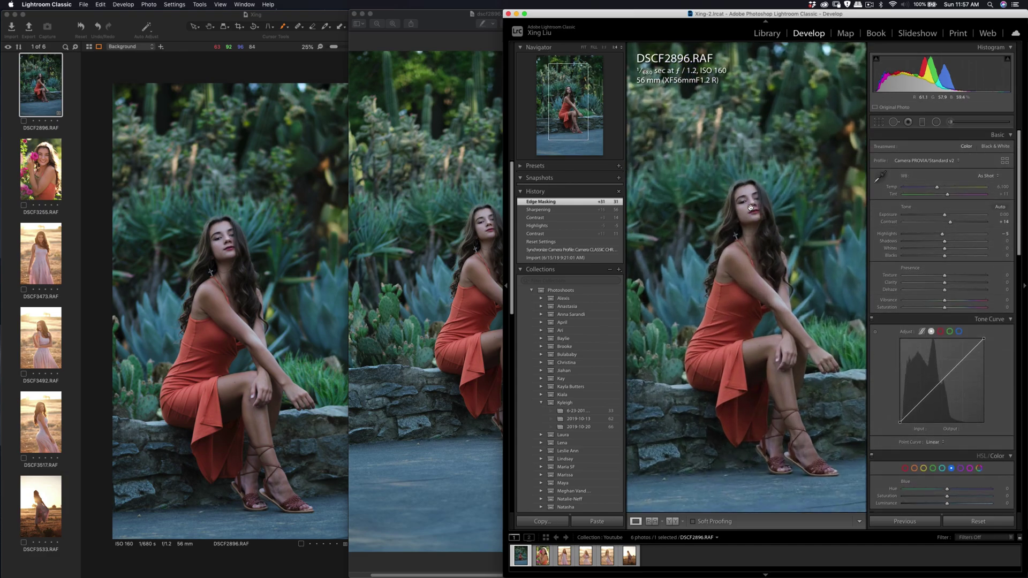
left_click(604, 50)
left_click_drag(749, 134, 763, 222)
key("backslash")
key("backslash")
key("backslash")
key("backslash")
key("backslash")
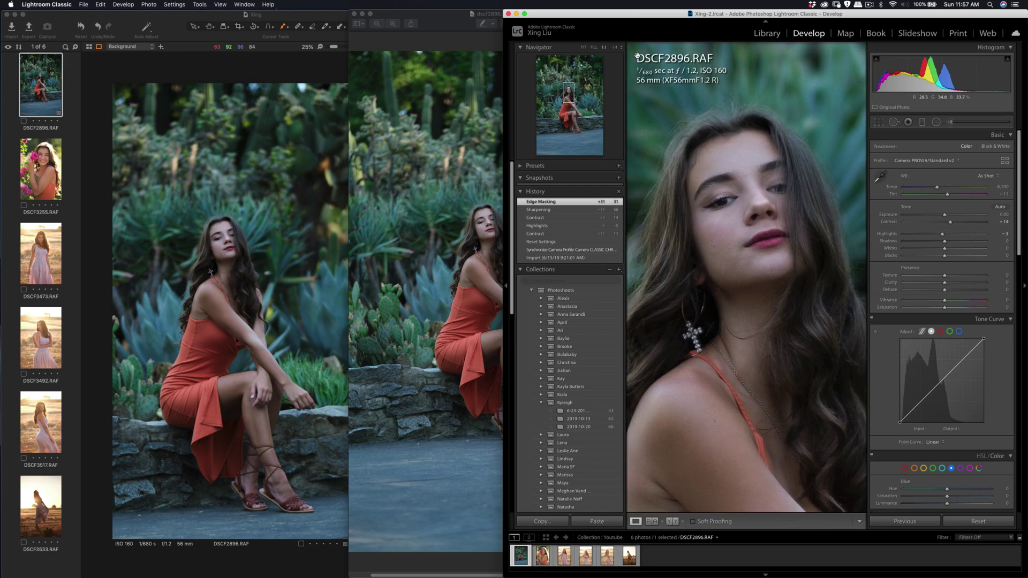
left_click(584, 48)
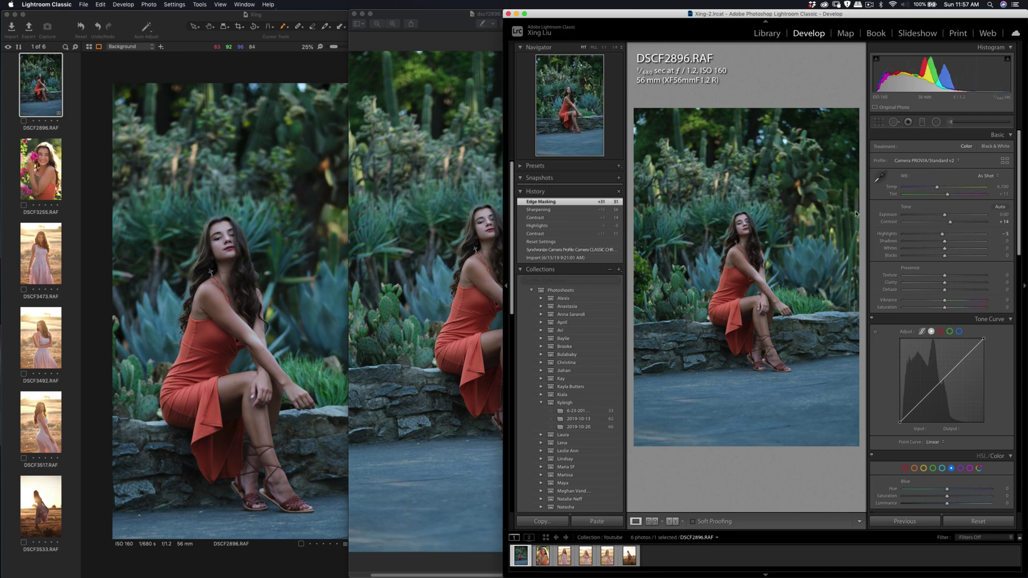
left_click(741, 226)
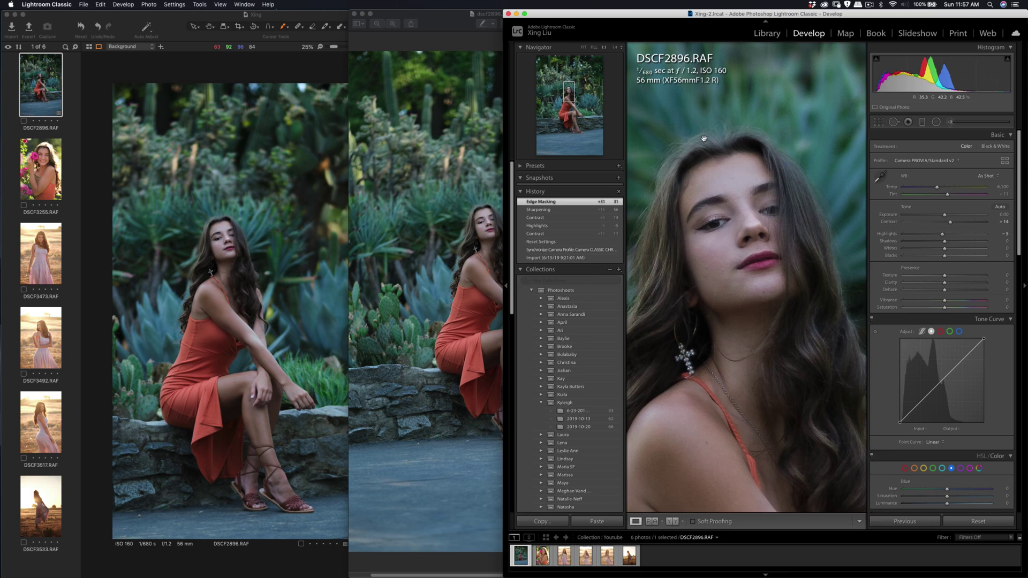
Switch to Capture One and examine the hair and the blurred background above the head at up to 300%.
left_click(304, 166)
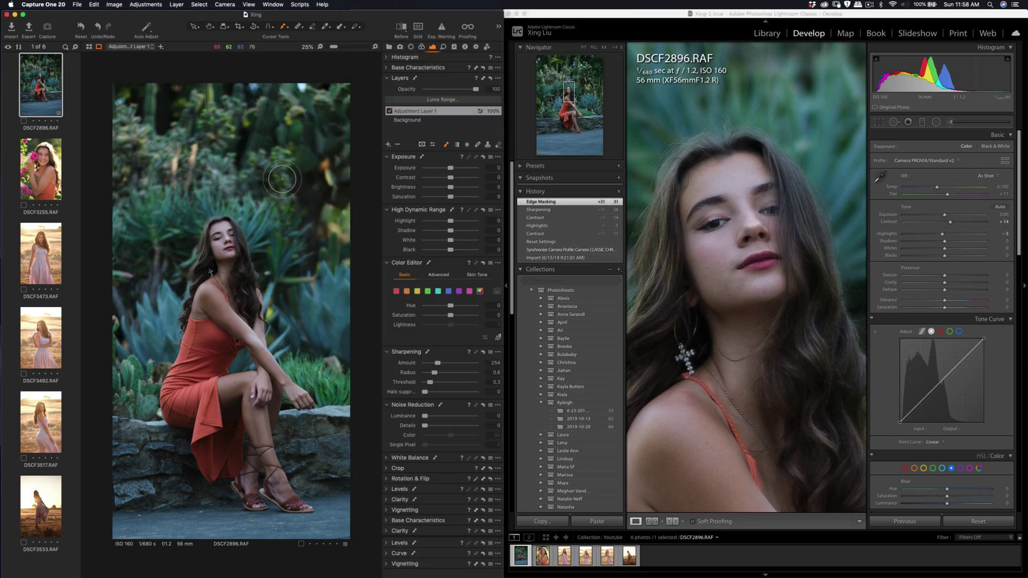
scroll(237, 221, "up", 2)
scroll(236, 221, "up", 2)
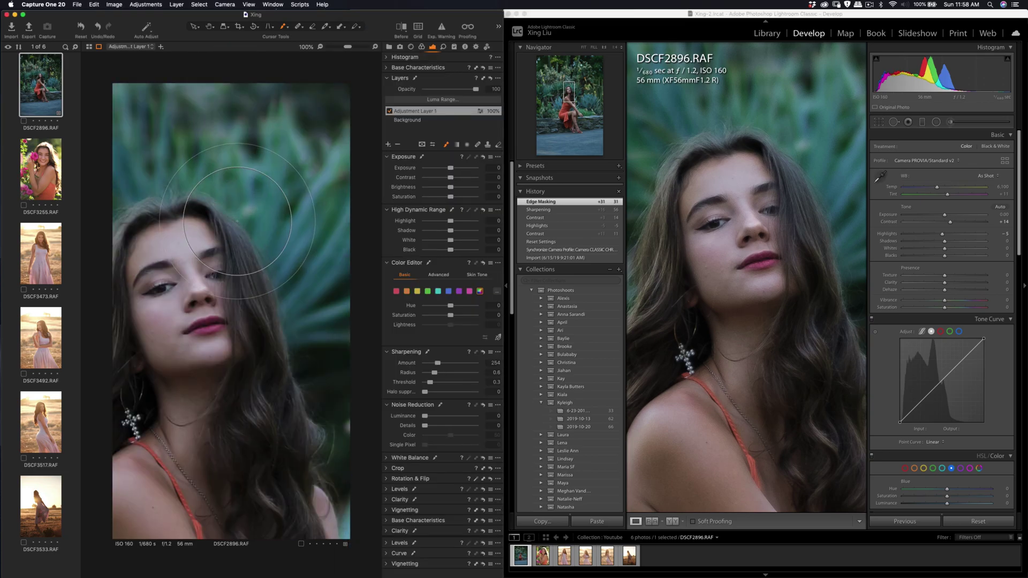
scroll(249, 221, "up", 3)
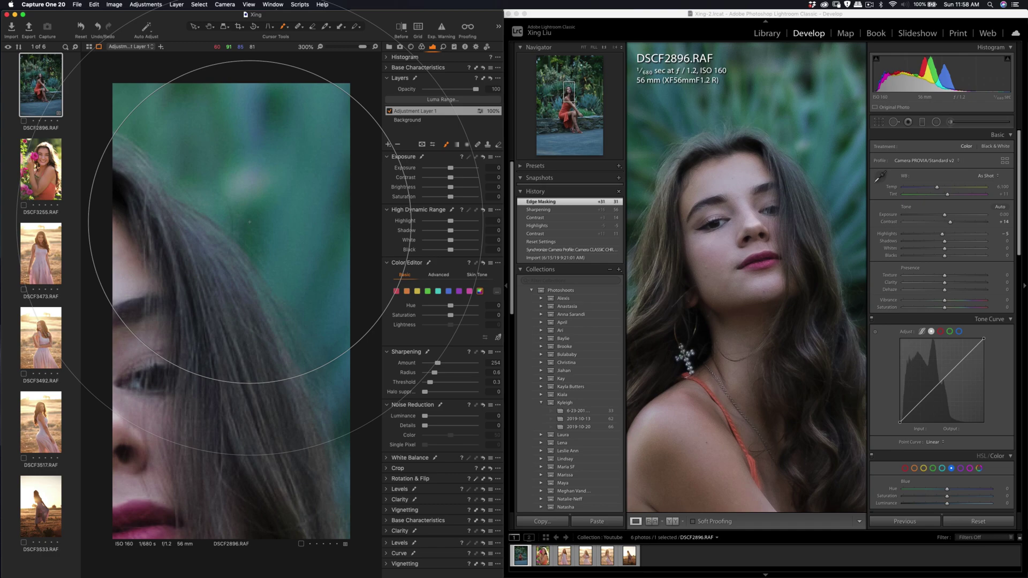
scroll(250, 221, "down", 1)
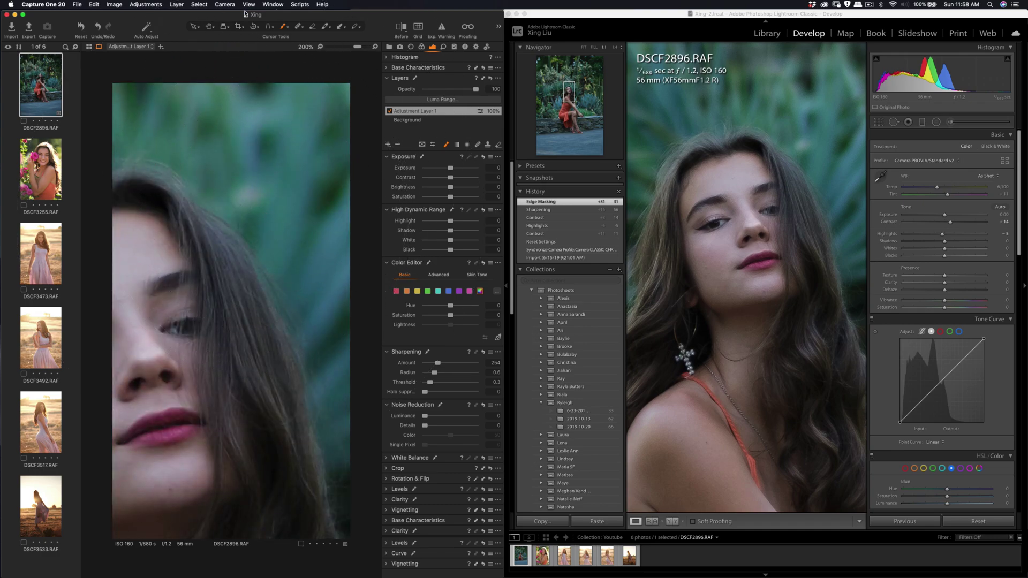
left_click(209, 26)
left_click_drag(242, 209, 272, 236)
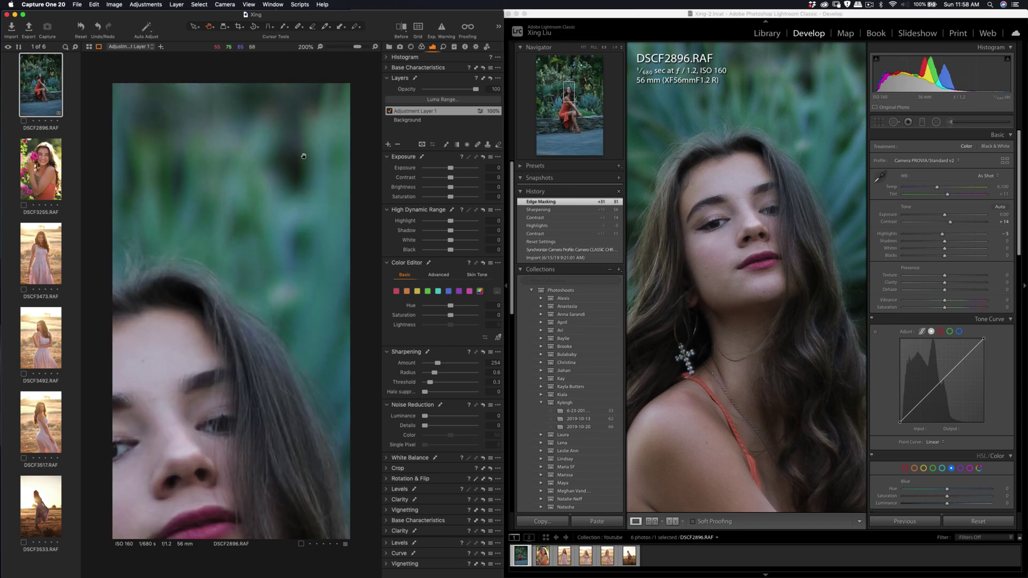
Compare the blurred background above the subject's head in Lightroom Classic and Capture One at matching magnification and framing.
left_click(801, 91)
left_click_drag(801, 92, 763, 161)
mouse_move(284, 206)
left_mouse_down()
mouse_move(284, 190)
mouse_move(271, 193)
left_mouse_up()
key("super+minus")
scroll(273, 197, "up", 2)
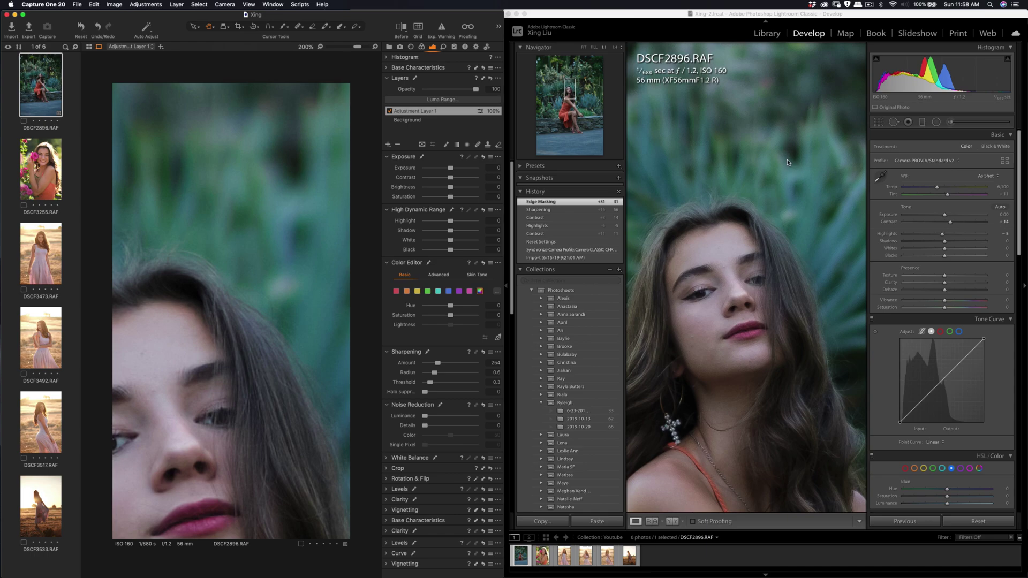
left_click(621, 48)
left_click(626, 79)
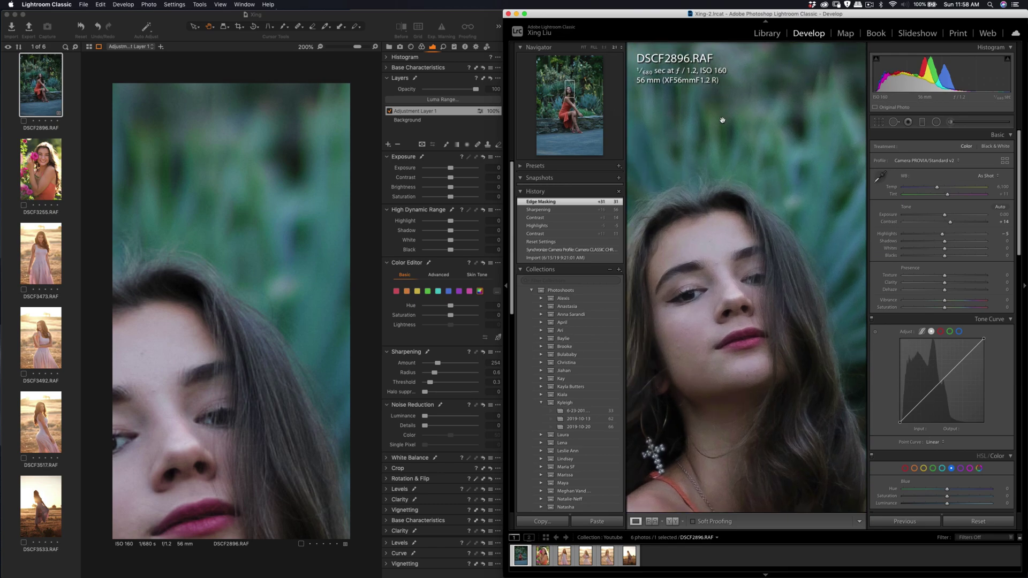
left_click_drag(746, 173, 699, 300)
left_click_drag(764, 197, 776, 213)
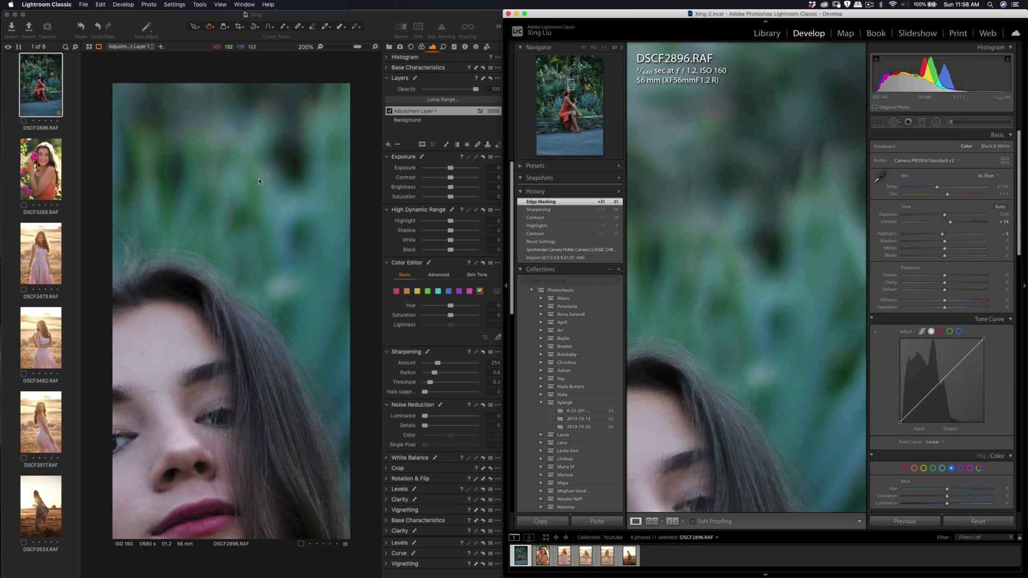
left_click(274, 174)
left_click_drag(280, 171, 264, 214)
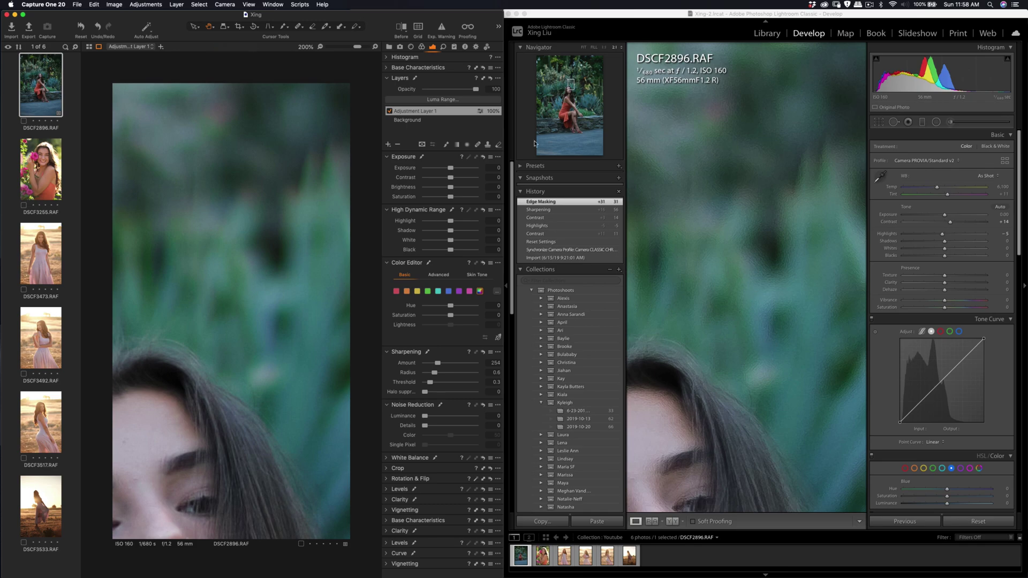
Switch to dscf2896.JPG in Preview and examine the subject's face, hair and surrounding background at closer zoom levels.
left_click_drag(441, 15, 407, 18)
left_click(429, 13)
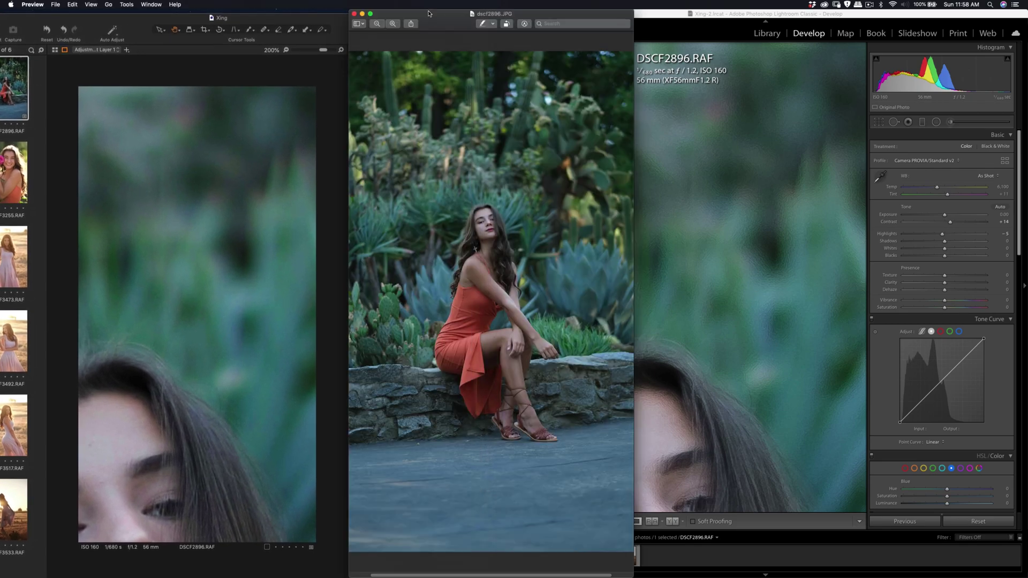
left_click_drag(330, 22, 364, 13)
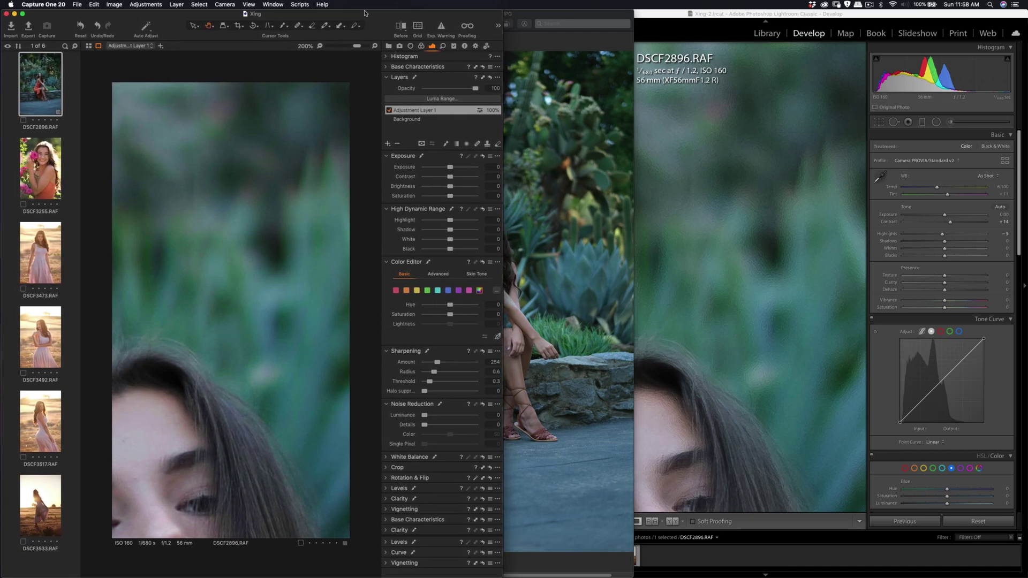
left_click(527, 13)
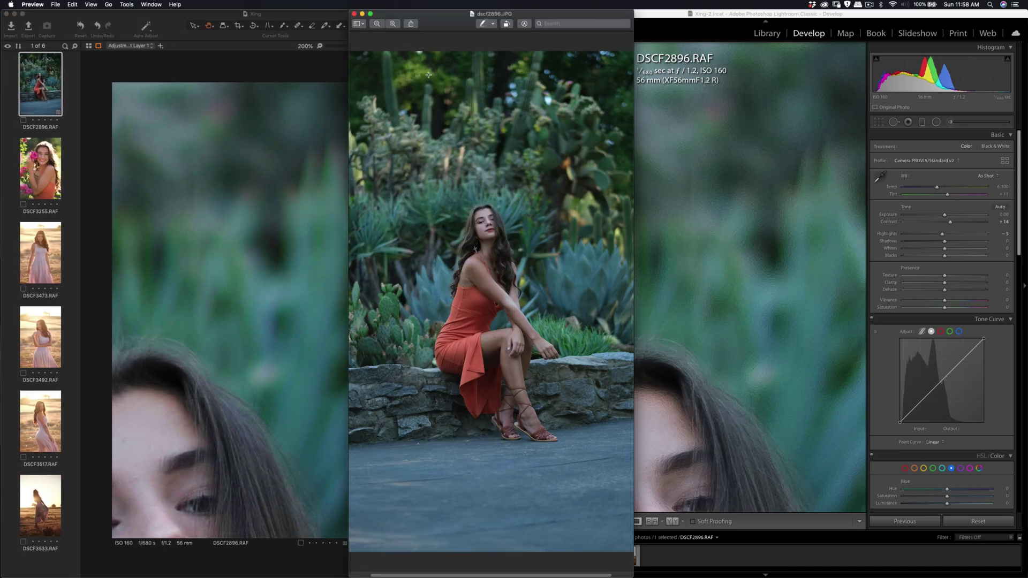
left_click(393, 24)
left_click(392, 24)
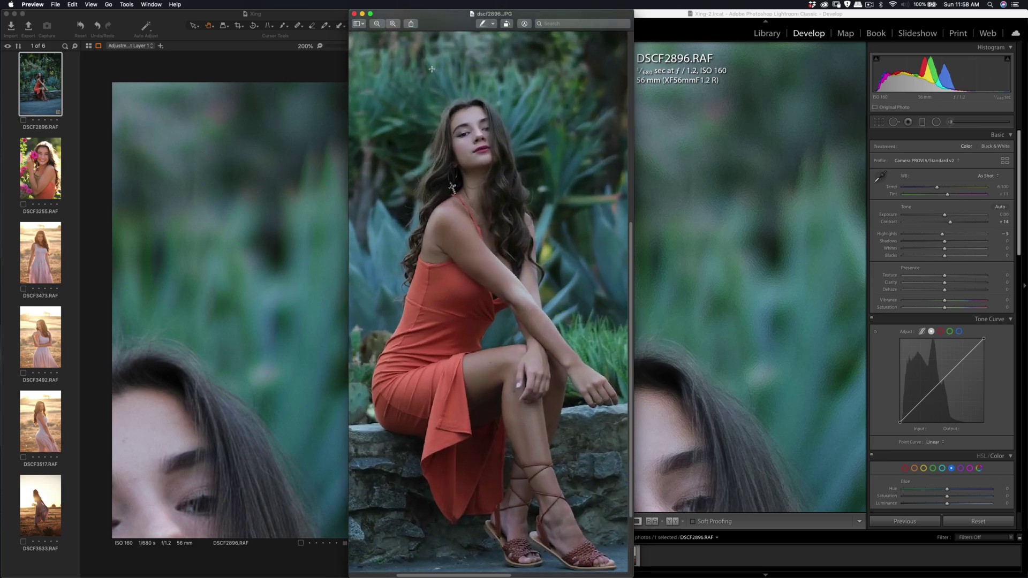
left_click(393, 24)
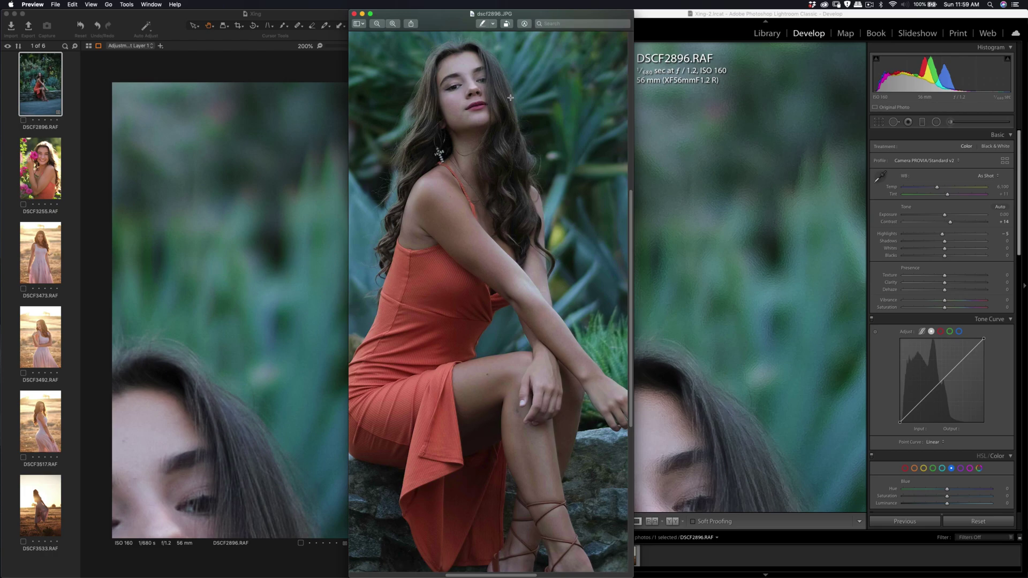
scroll(508, 136, "up", 3)
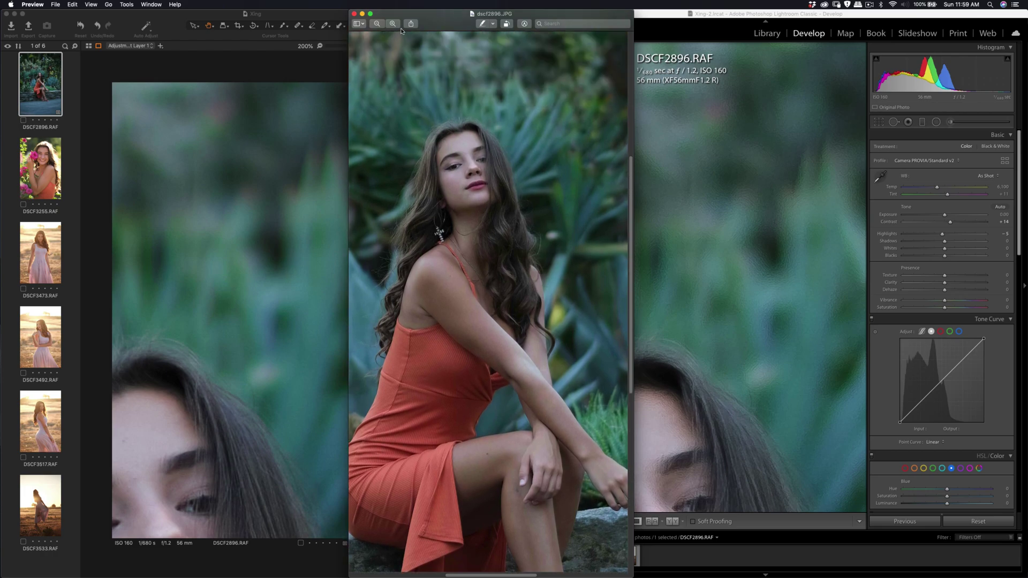
left_click(393, 23)
scroll(460, 128, "up", 3)
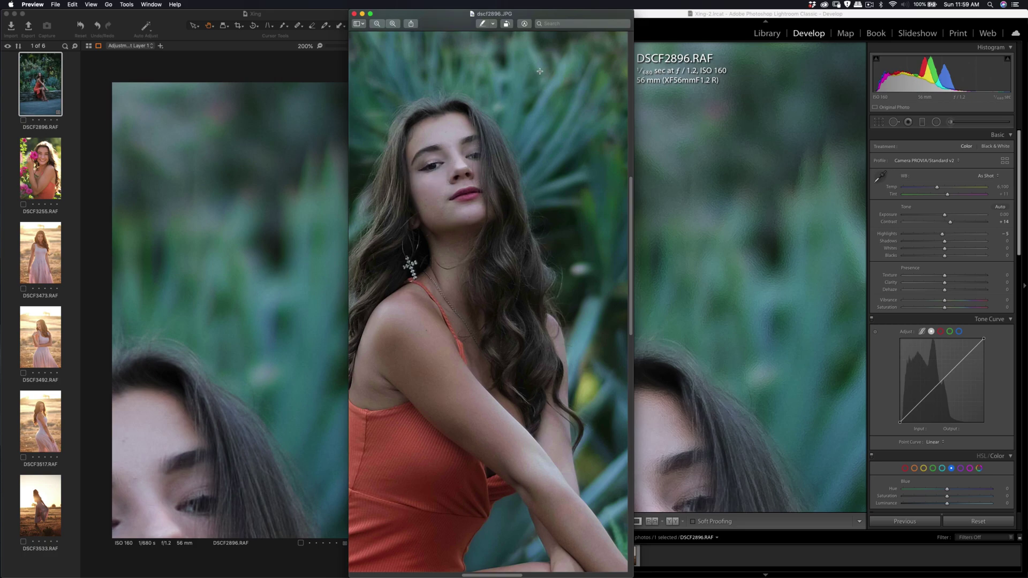
scroll(539, 72, "up", 1)
left_click(376, 27)
left_click(376, 26)
Compare the overall rendering in Capture One at Fit, Lightroom Classic at Fill and the Preview JPEG.
left_click(225, 63)
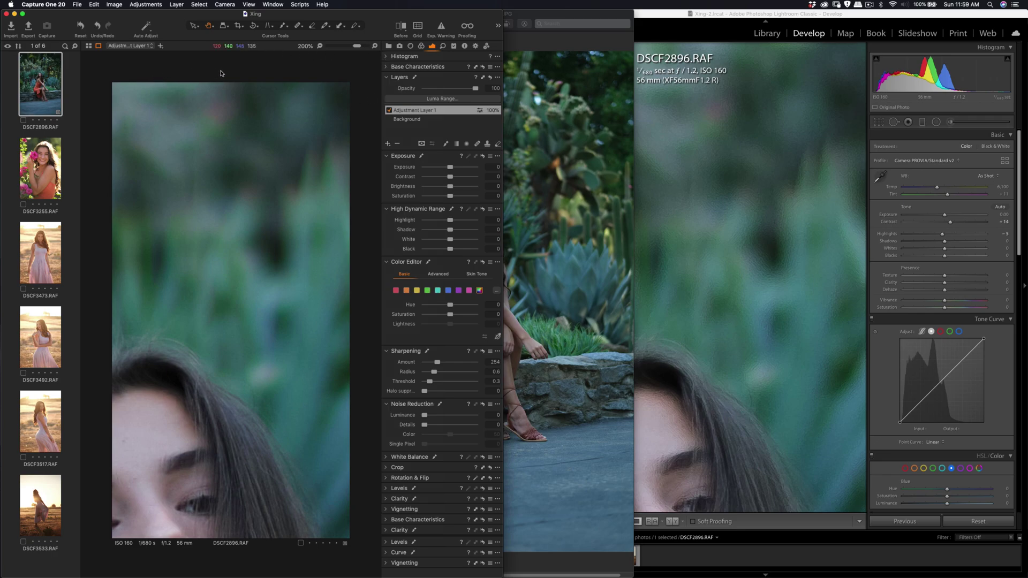
key("super+0")
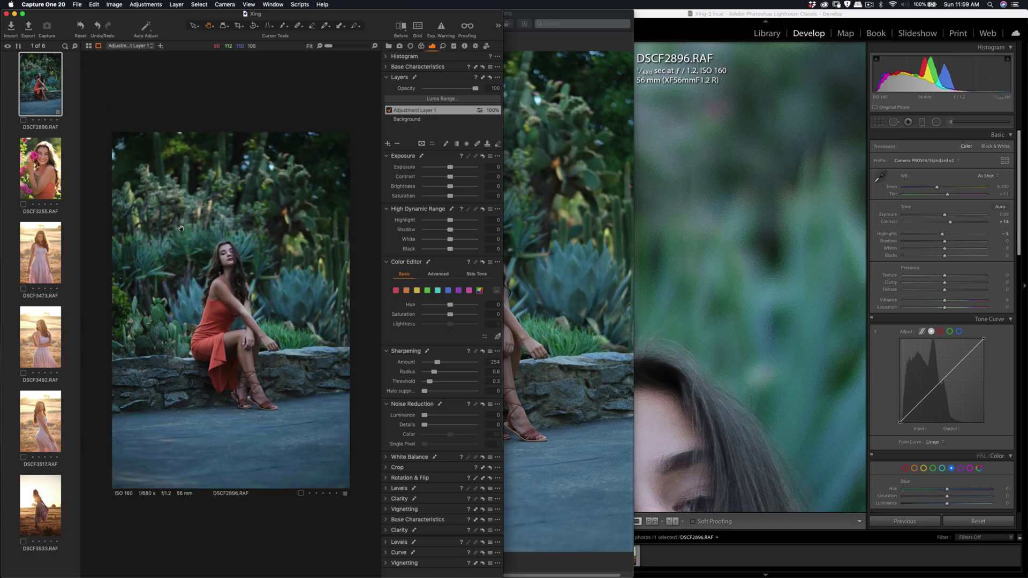
left_click(571, 28)
left_click(725, 21)
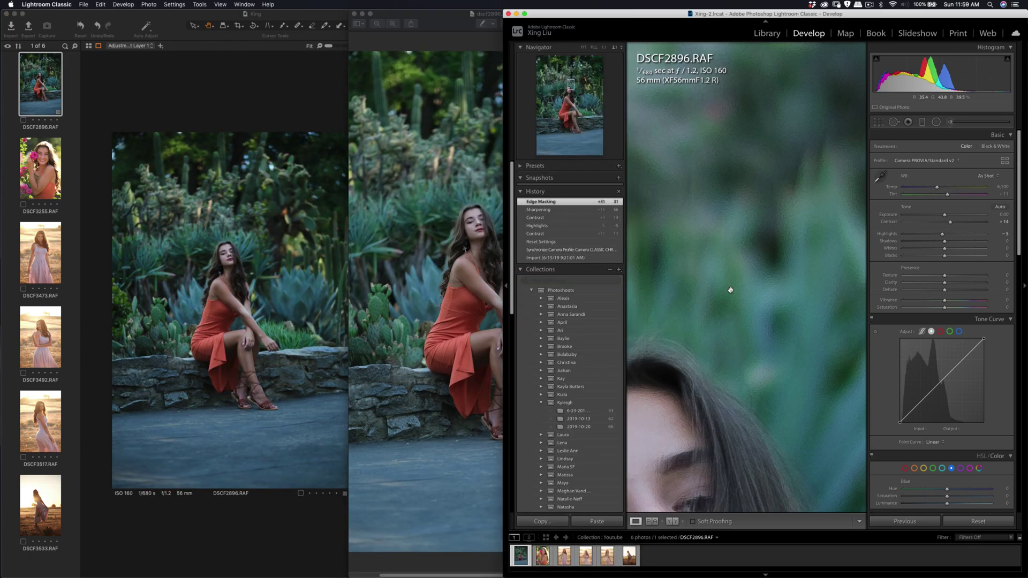
scroll(722, 297, "down", 3)
scroll(709, 305, "down", 3)
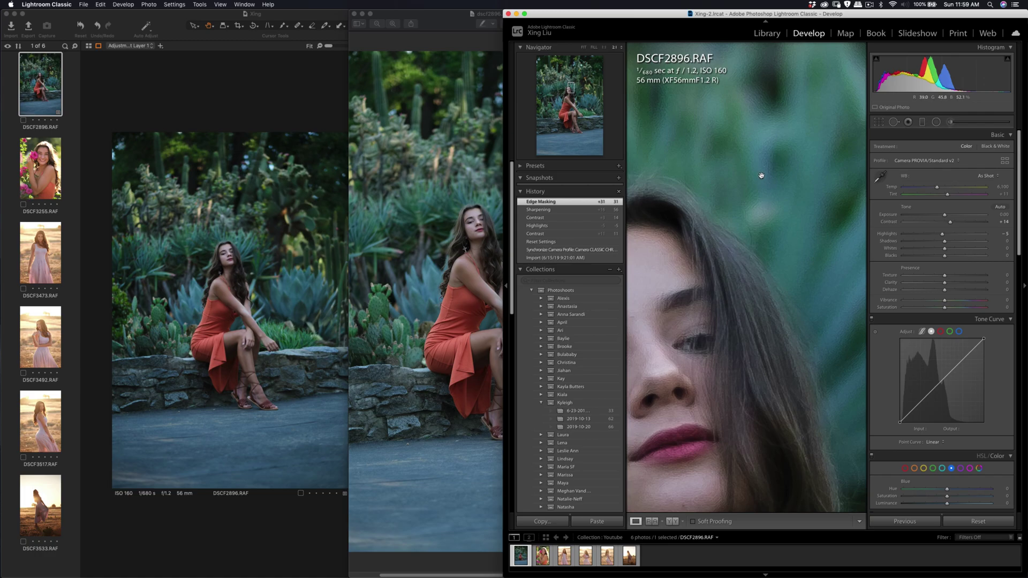
left_click(593, 47)
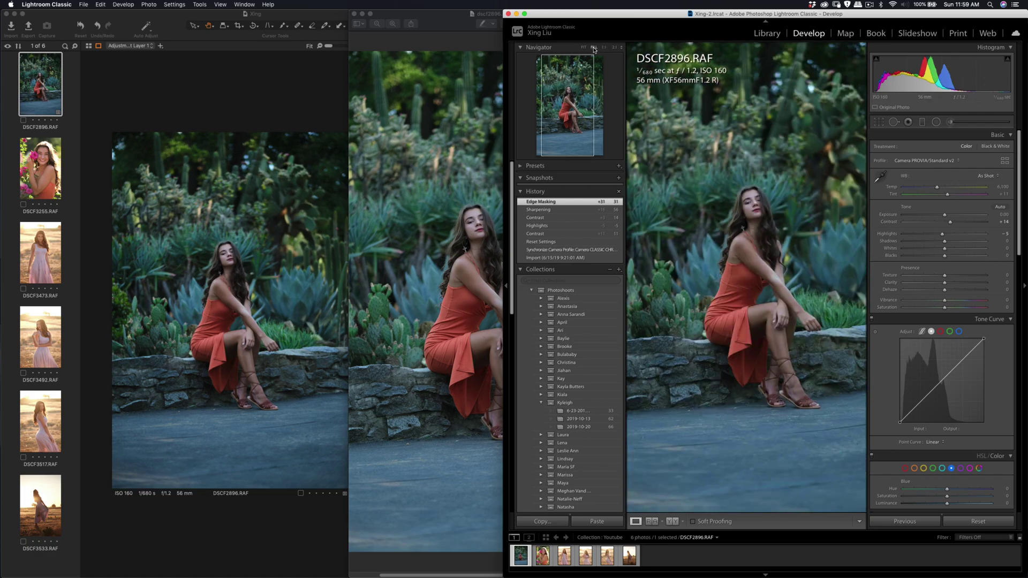
left_click(446, 25)
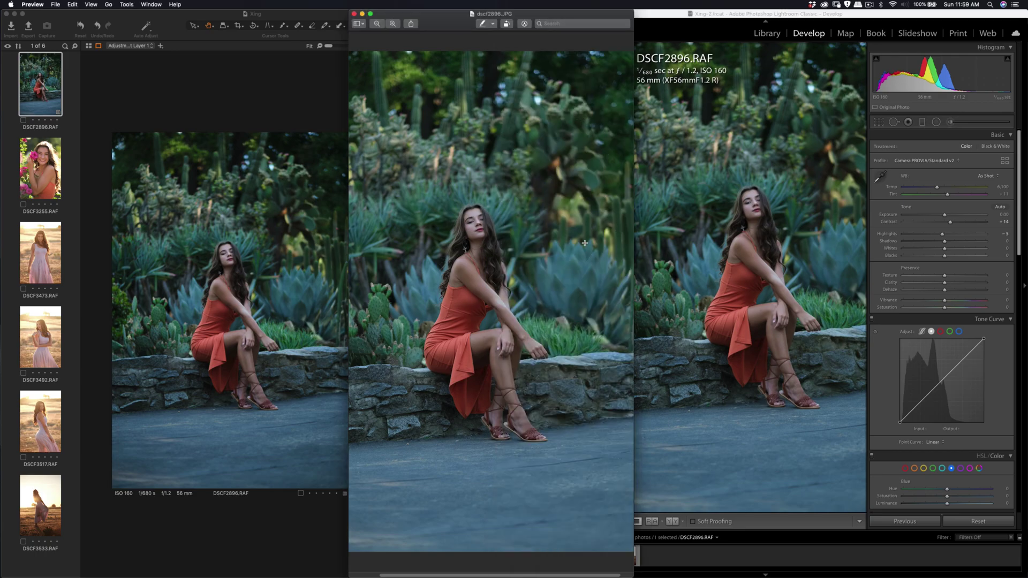
Display DSCF3255.RAF in Capture One and dscf3255.JPG in Preview, enlarging the Preview window to fit alongside it.
left_click(46, 169)
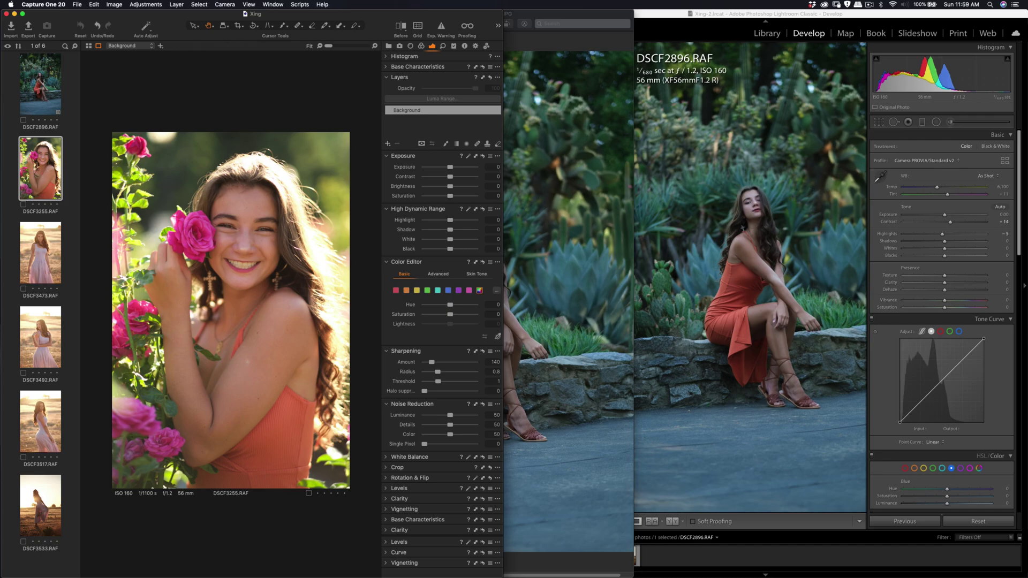
key("super+Tab")
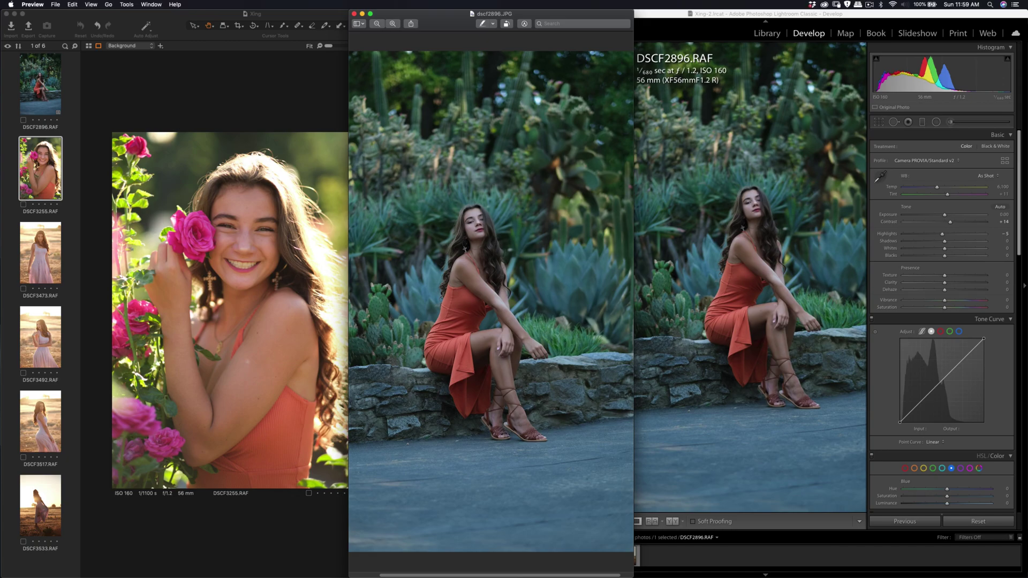
left_click_drag(614, 53, 496, 3)
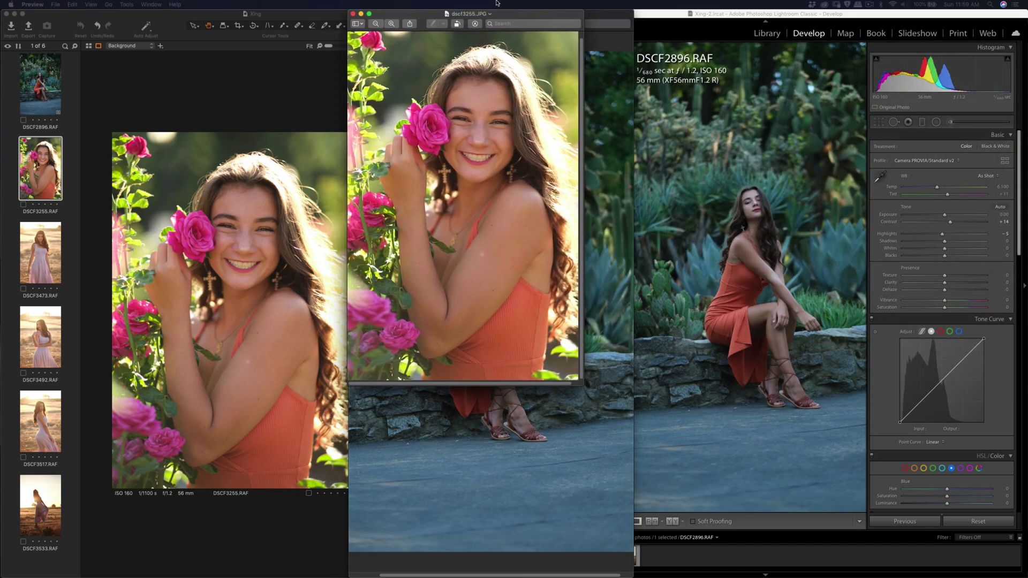
left_click_drag(578, 384, 633, 576)
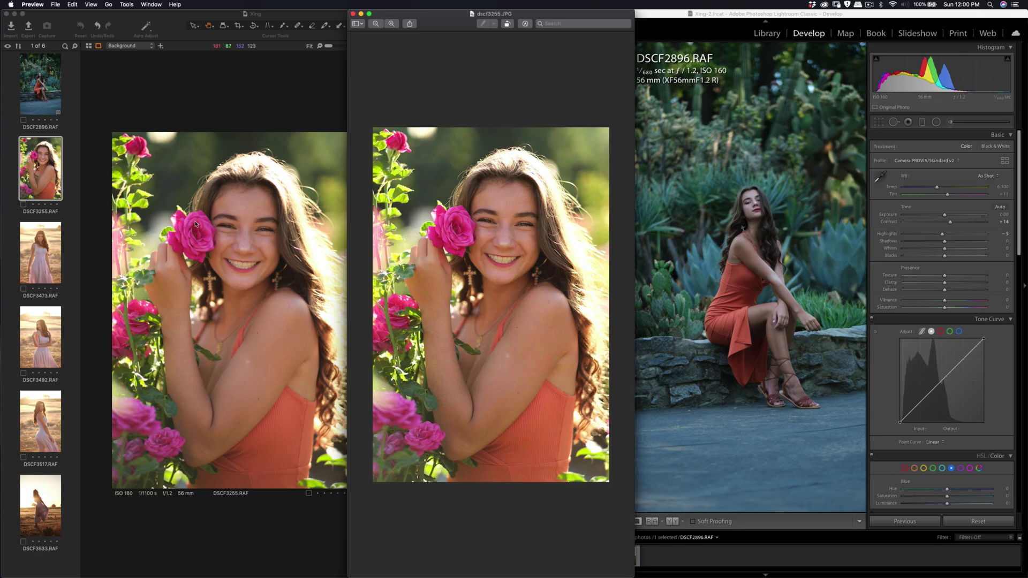
Switch to Lightroom Classic, open DSCF3255.RAF in Develop and show the whole photo at Fit.
left_click(765, 20)
left_click(542, 560)
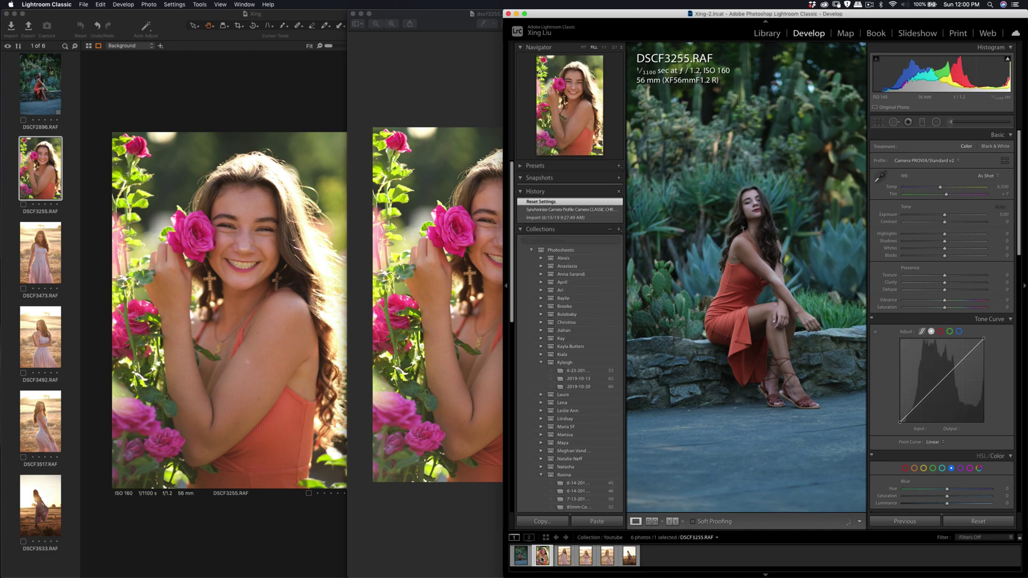
left_click(584, 47)
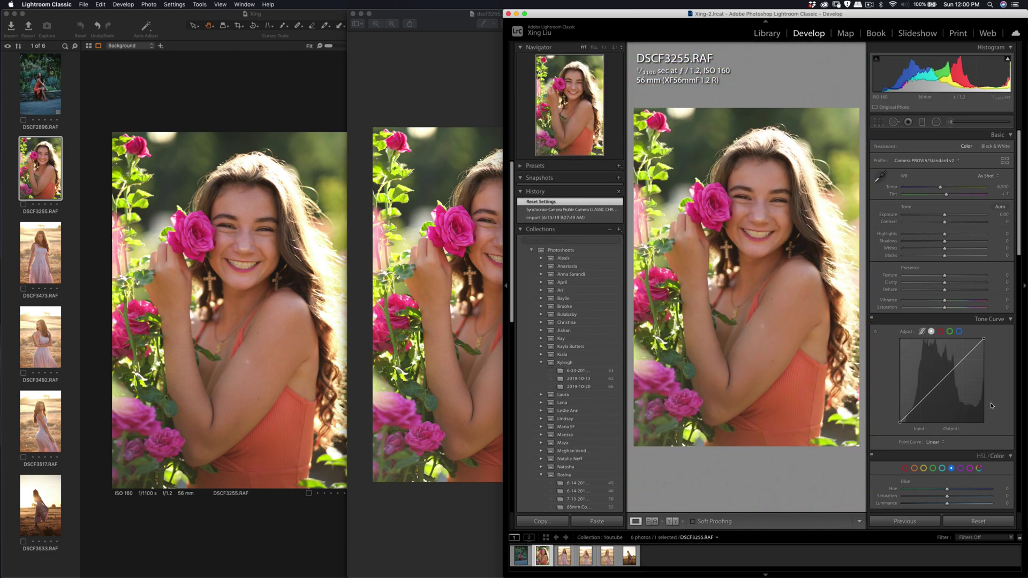
Sharpen DSCF3255.RAF in Lightroom Classic with amount 67, detail 23 and masking 39.
scroll(993, 406, "down", 10)
left_click_drag(924, 387, 921, 397)
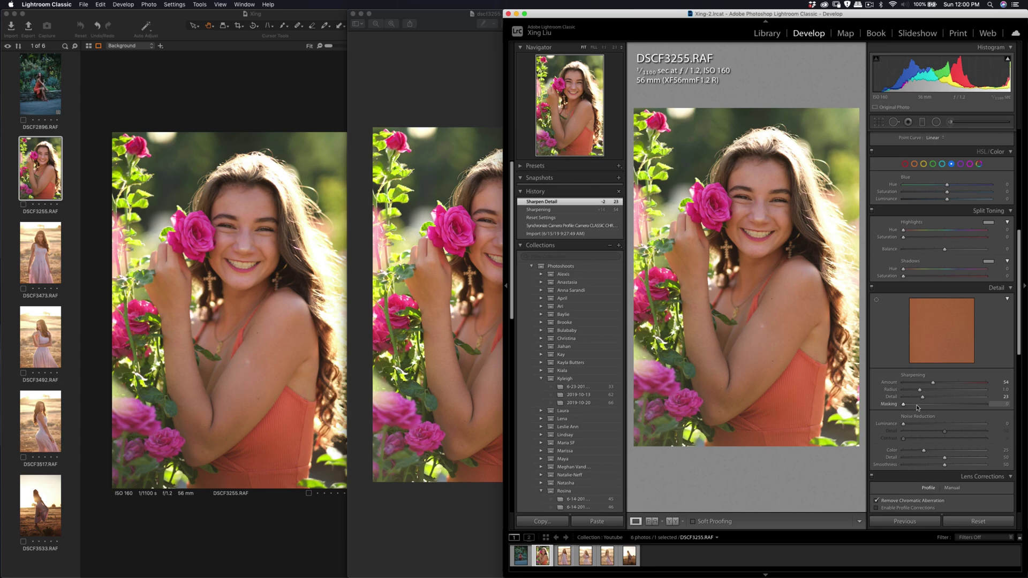
key("alt")
left_click_drag(904, 407, 941, 385)
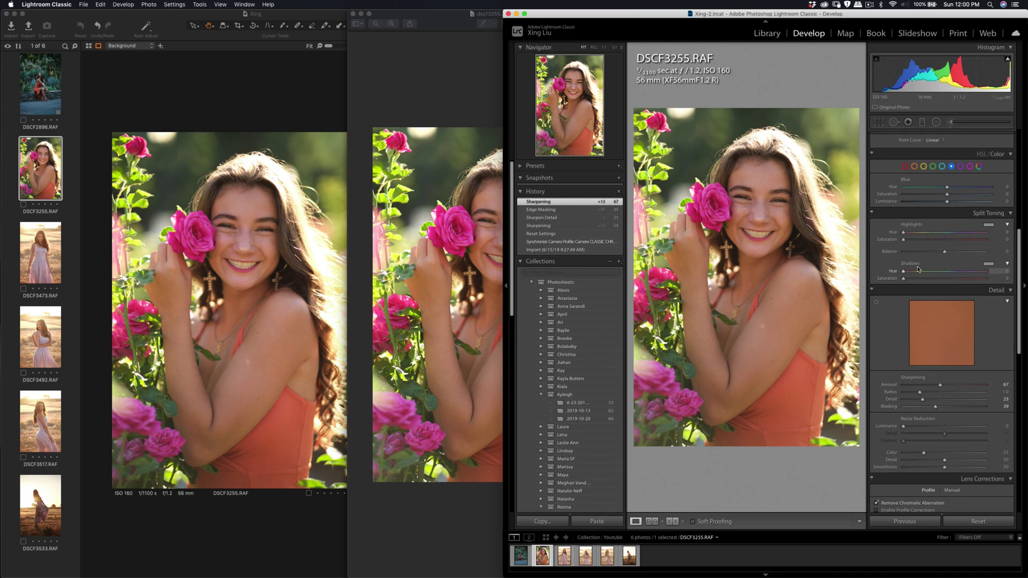
Set the portrait's contrast to +4 in Lightroom Classic and bring the Preview JPEG forward for comparison.
scroll(918, 270, "up", 5)
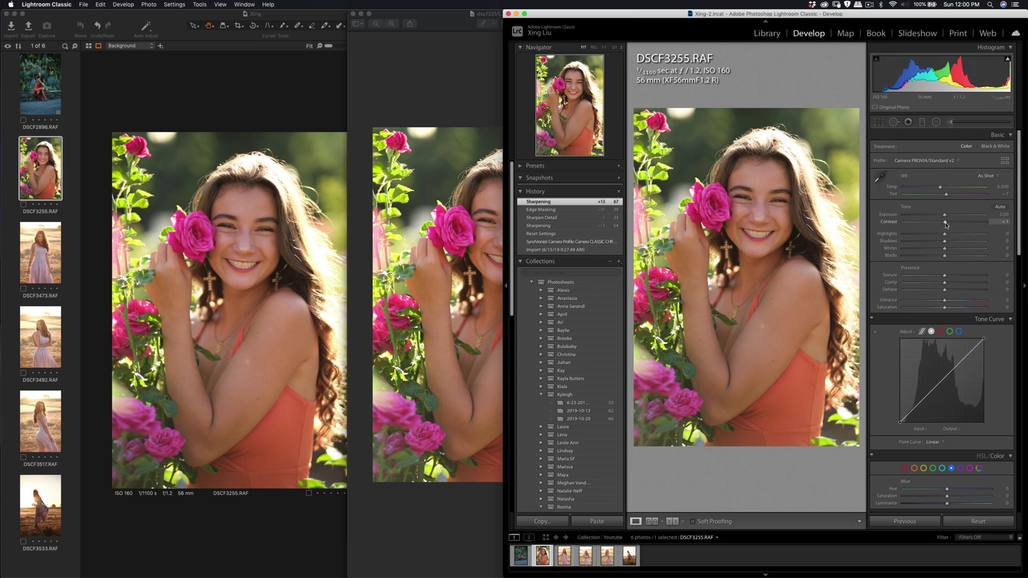
left_click_drag(946, 225, 946, 225)
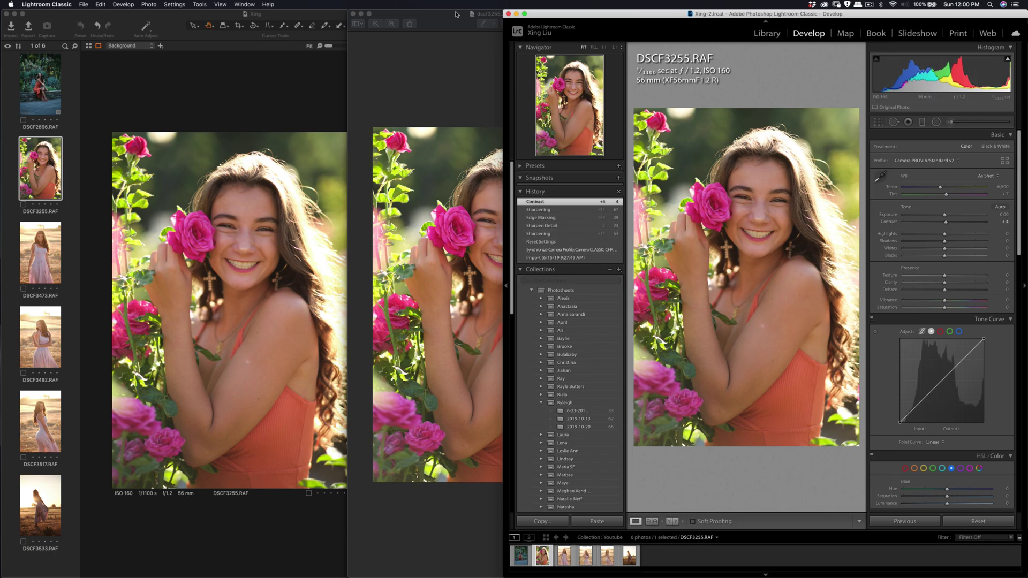
left_click(457, 12)
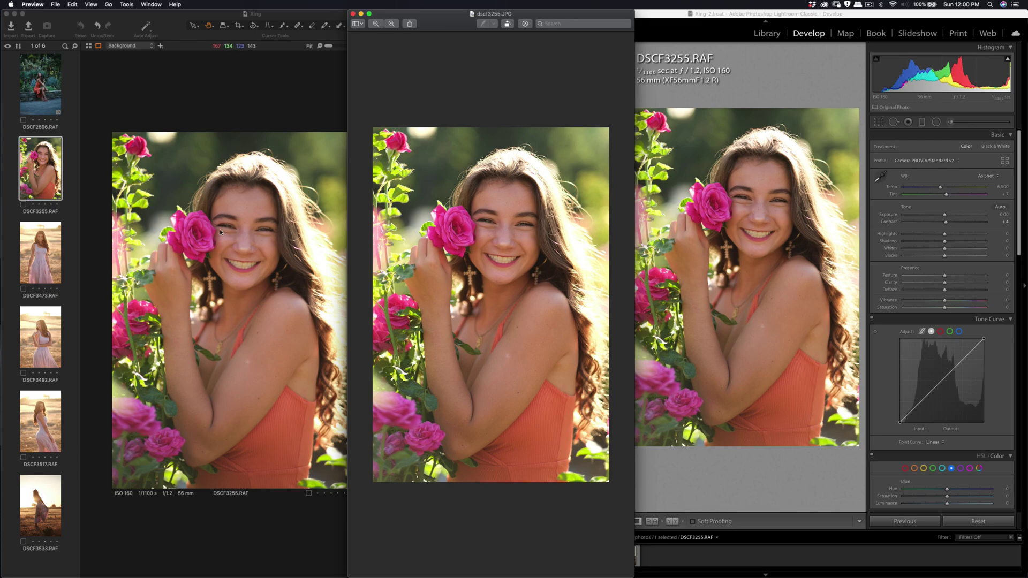
Switch to Capture One, set the contrast of DSCF3255.RAF to 7 and check the face at 33% zoom.
left_click(209, 109)
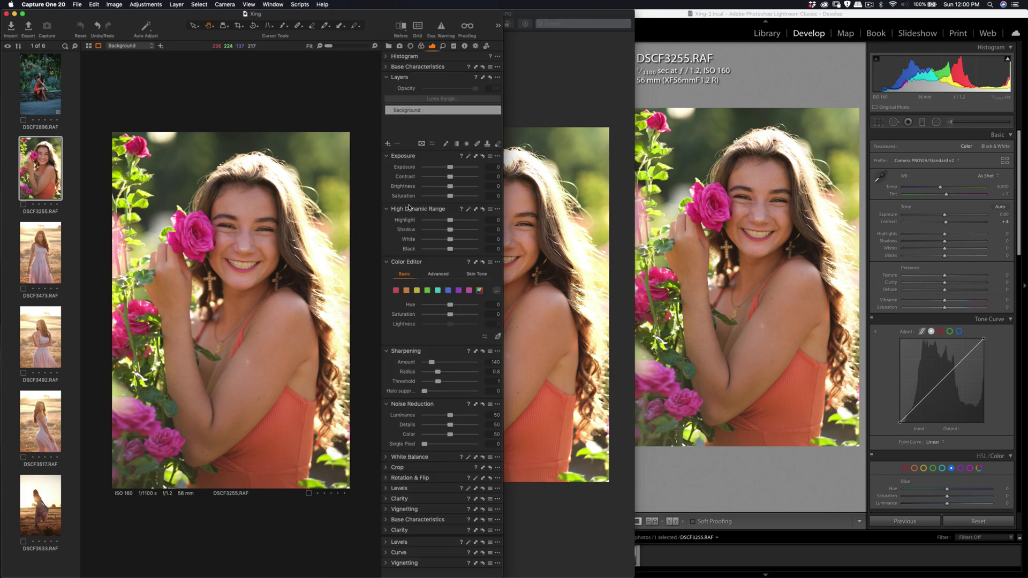
left_click_drag(450, 176, 456, 180)
left_click(207, 220)
left_click(236, 242)
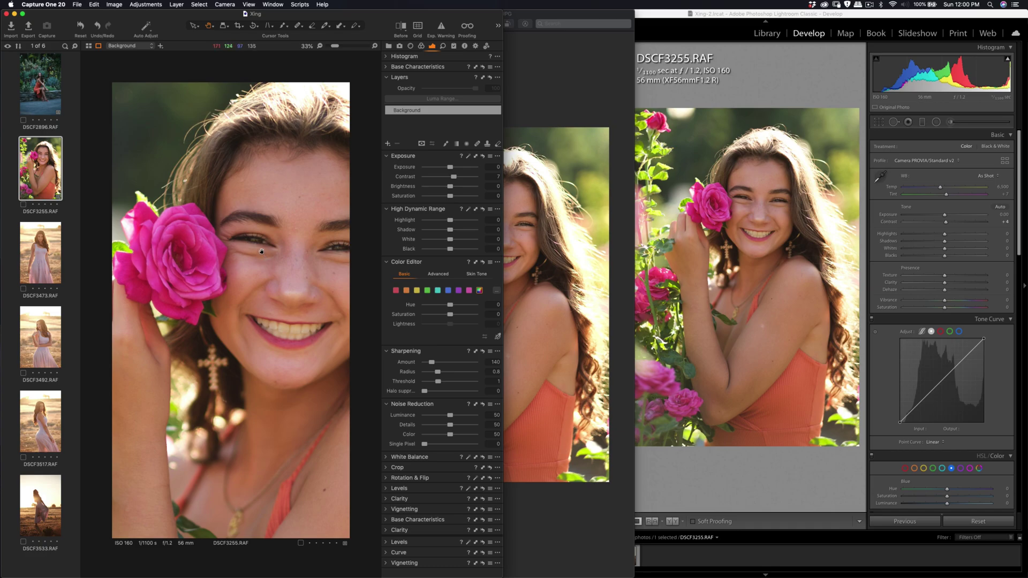
left_click_drag(259, 249, 222, 248)
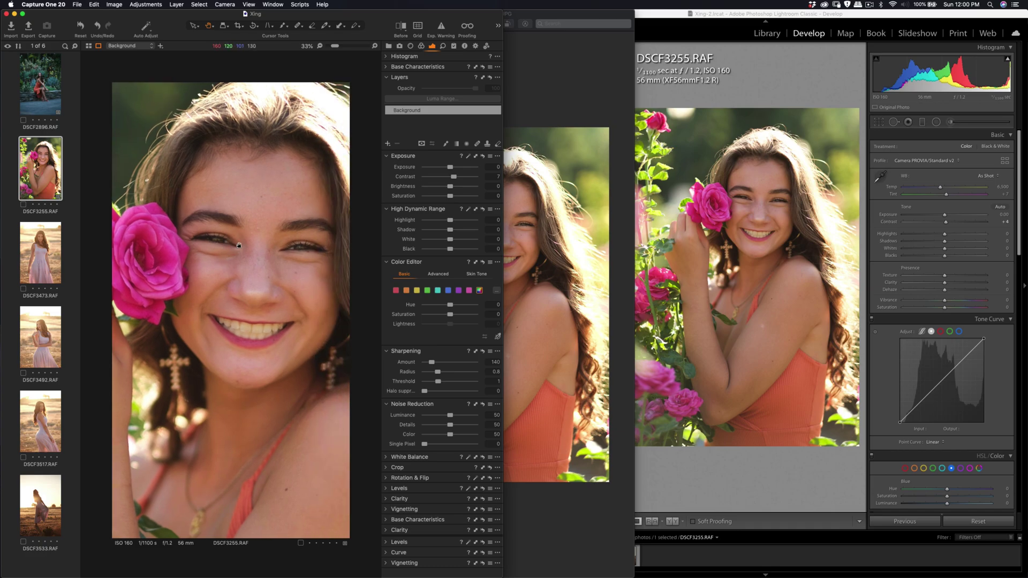
left_click(230, 246)
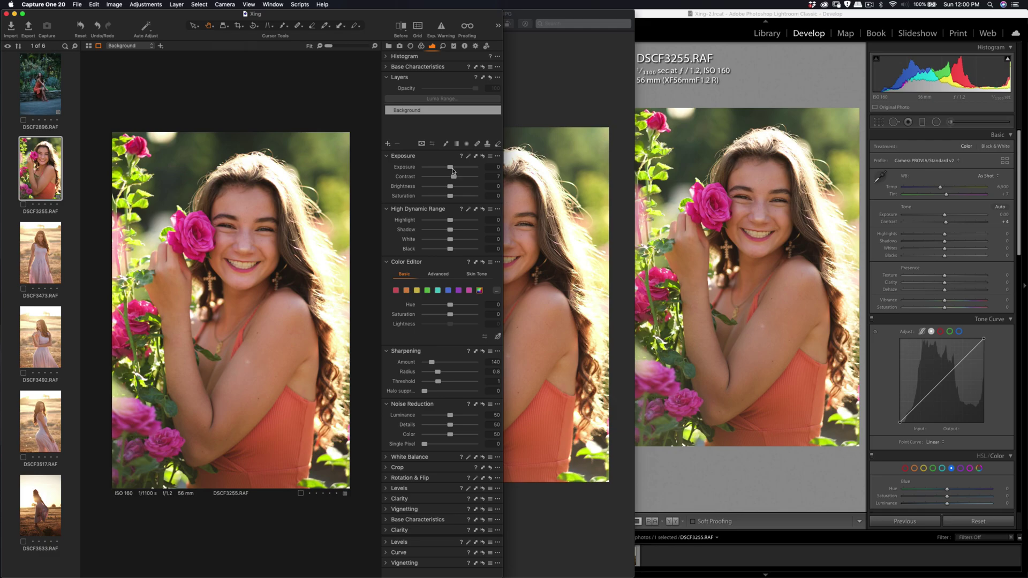
left_click_drag(449, 189, 448, 189)
Add an adjustment layer brushed over the face and sharpen it with amount 323, radius 0.9 and threshold 0.2.
left_click(388, 145)
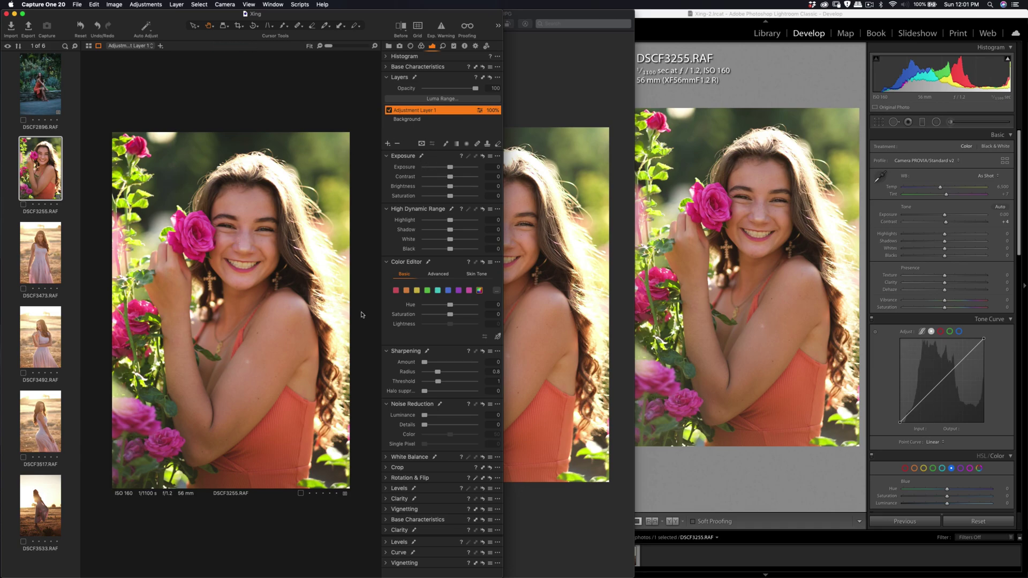
left_click(284, 26)
right_click(238, 224)
left_click_drag(239, 225, 264, 225)
mouse_move(425, 363)
left_mouse_down()
mouse_move(440, 369)
mouse_move(429, 381)
mouse_move(454, 376)
mouse_move(440, 375)
left_mouse_up()
Compare the face before and after the adjustments in a split view at up to 50% zoom.
left_click(401, 26)
left_click_drag(230, 310, 146, 310)
scroll(237, 218, "up", 2)
scroll(237, 219, "up", 1)
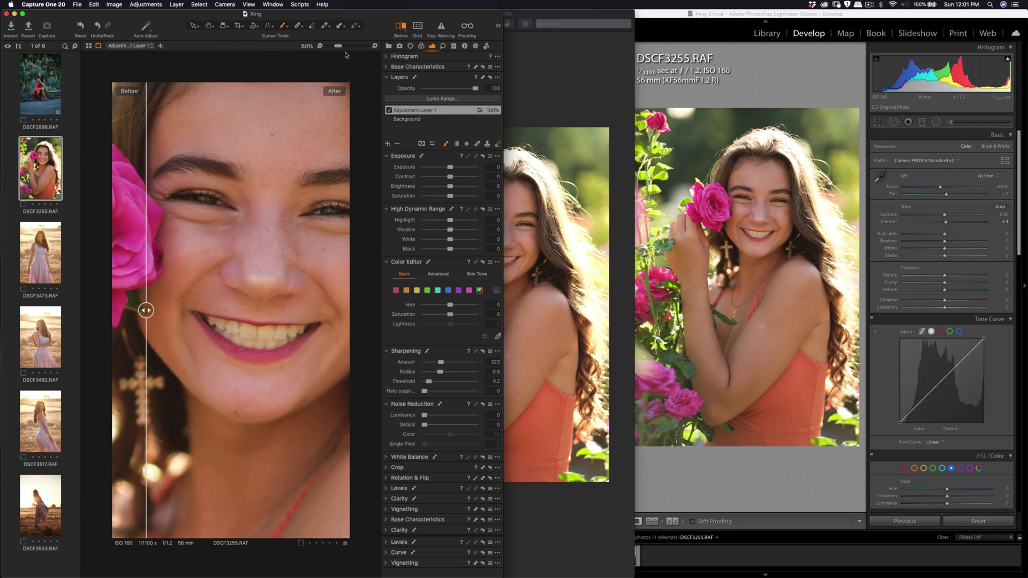
left_click(320, 46)
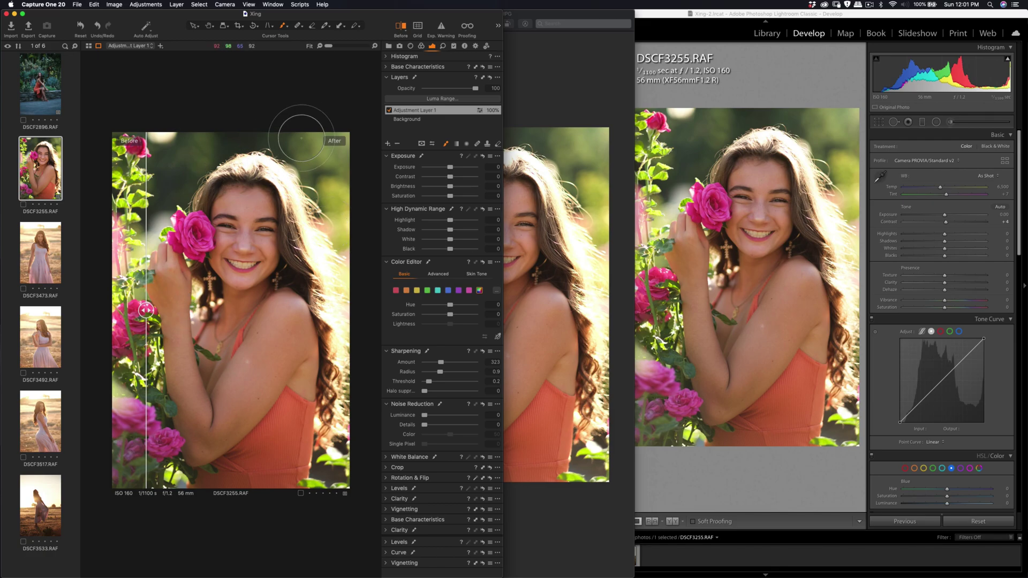
left_click(396, 26)
Switch to dscf3255.JPG in Preview and examine the subject's face at closer zoom levels.
left_click(519, 90)
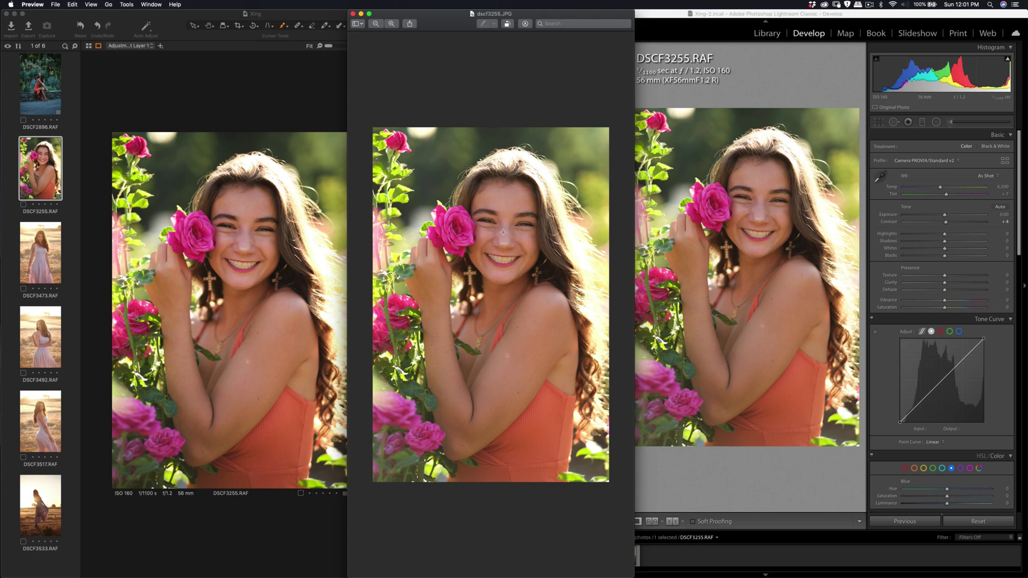
left_click(391, 24)
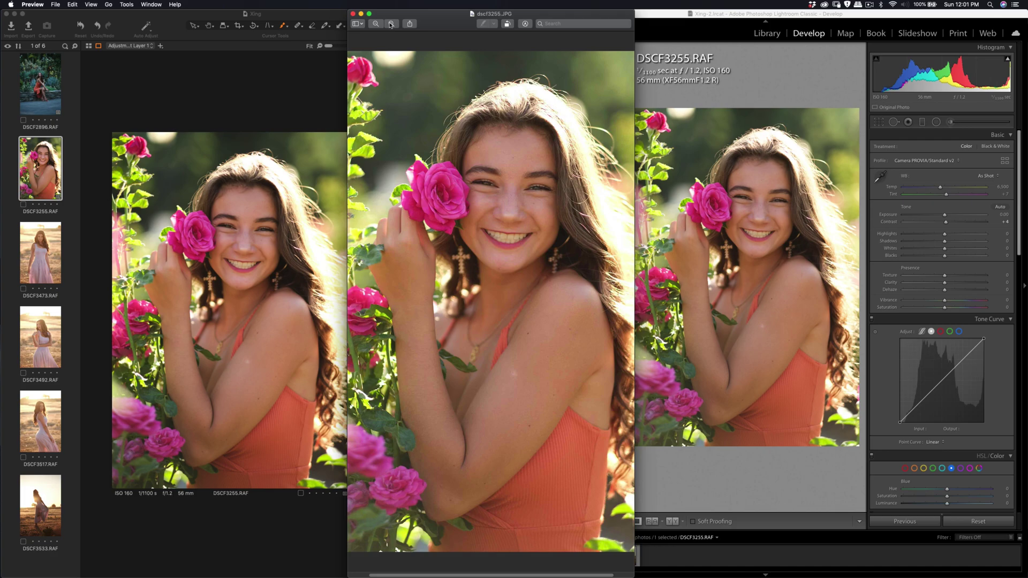
left_click(391, 24)
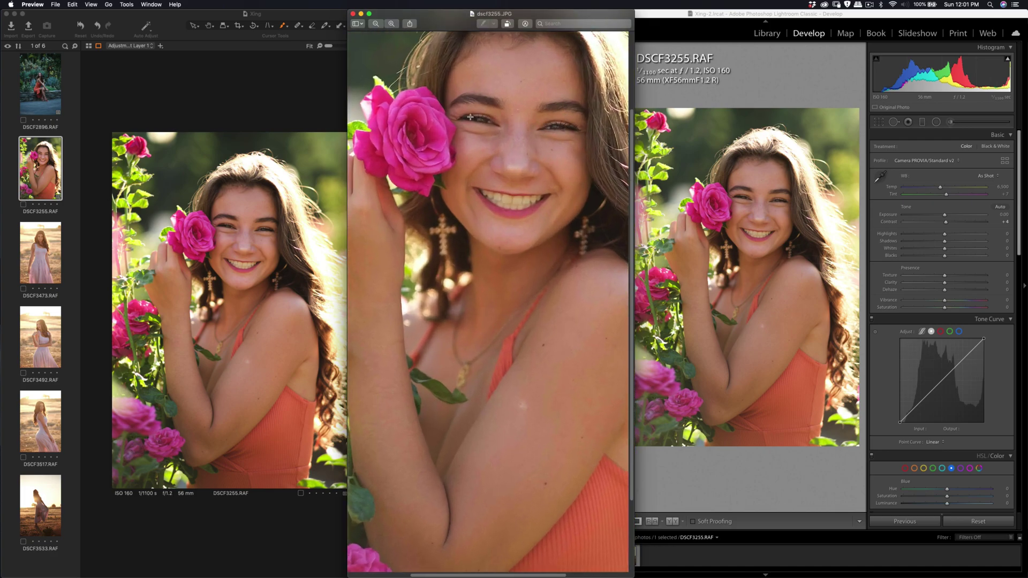
left_click(376, 25)
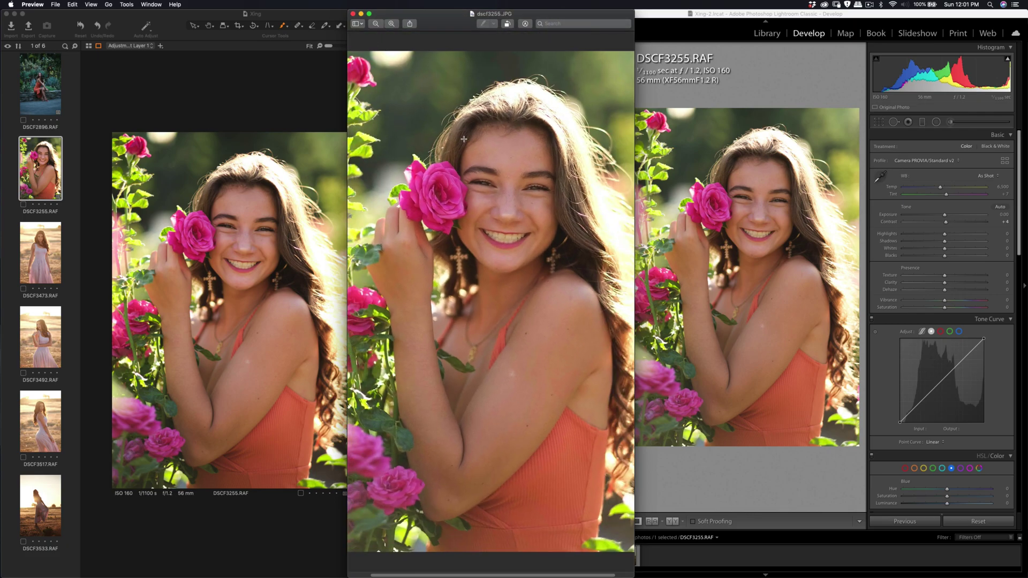
Zoom DSCF3255.RAF to 25% in Capture One and compare the face with the Preview JPEG.
left_click(265, 84)
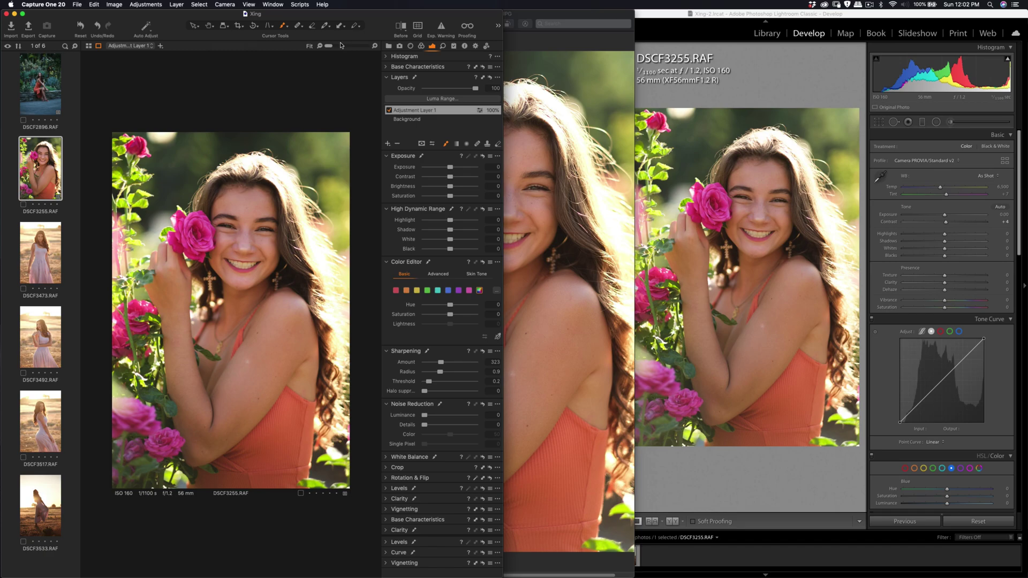
left_click_drag(328, 47, 335, 48)
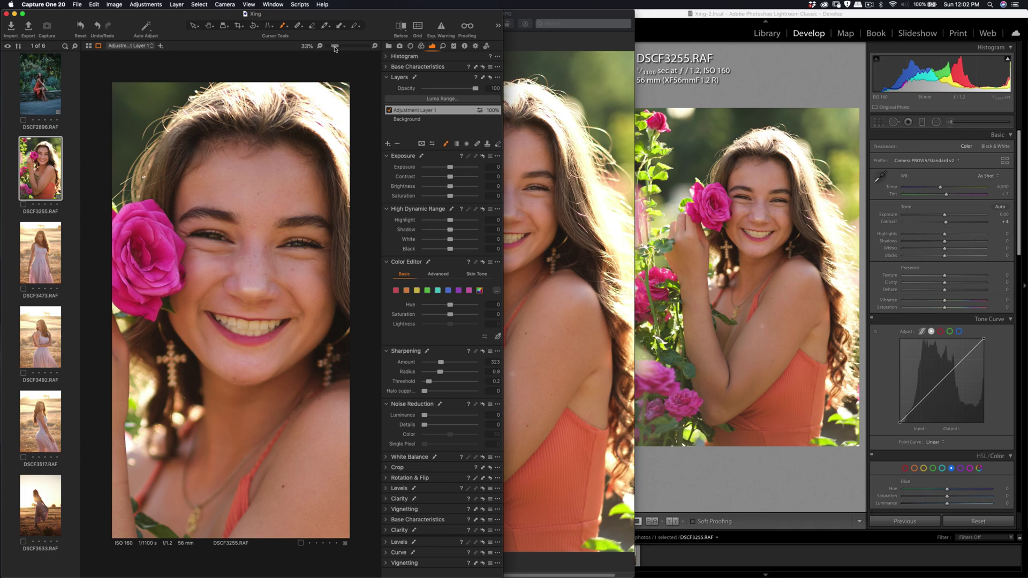
left_click_drag(334, 48, 332, 48)
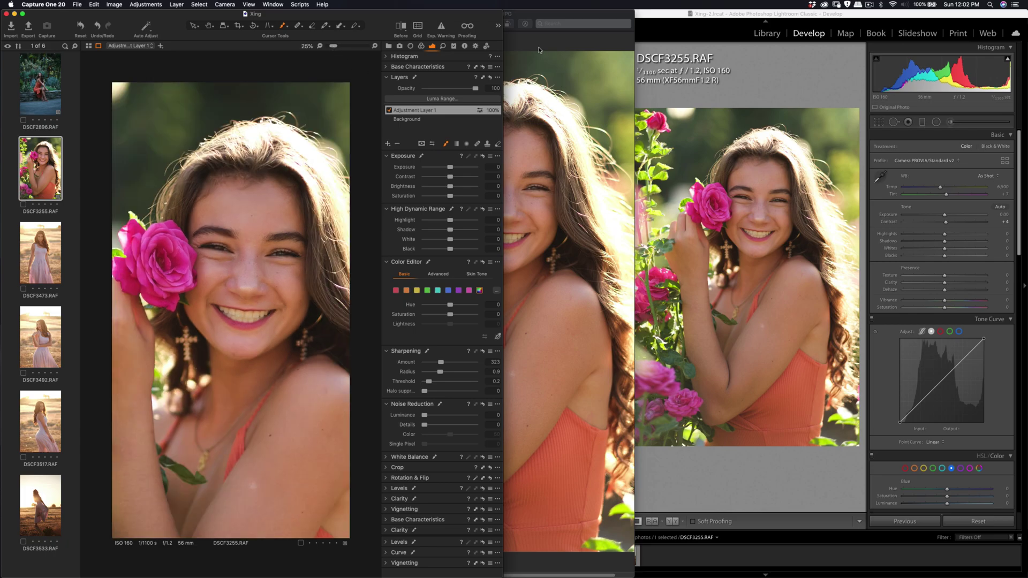
left_click(533, 19)
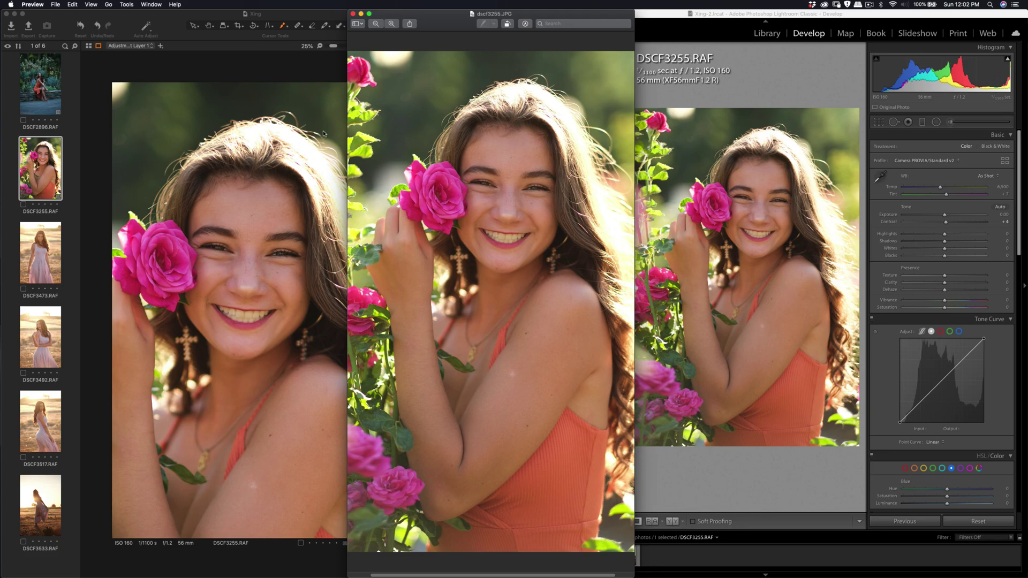
Switch to Lightroom Classic and zoom DSCF3255.RAF to 1:4 to match the magnification in Capture One.
left_click(741, 82)
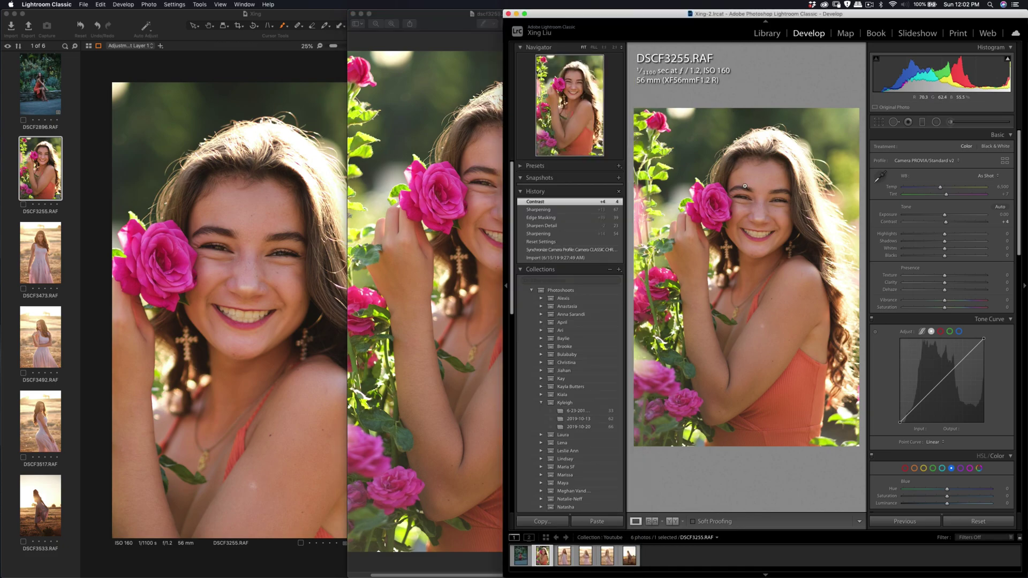
left_click(614, 47)
left_click(622, 47)
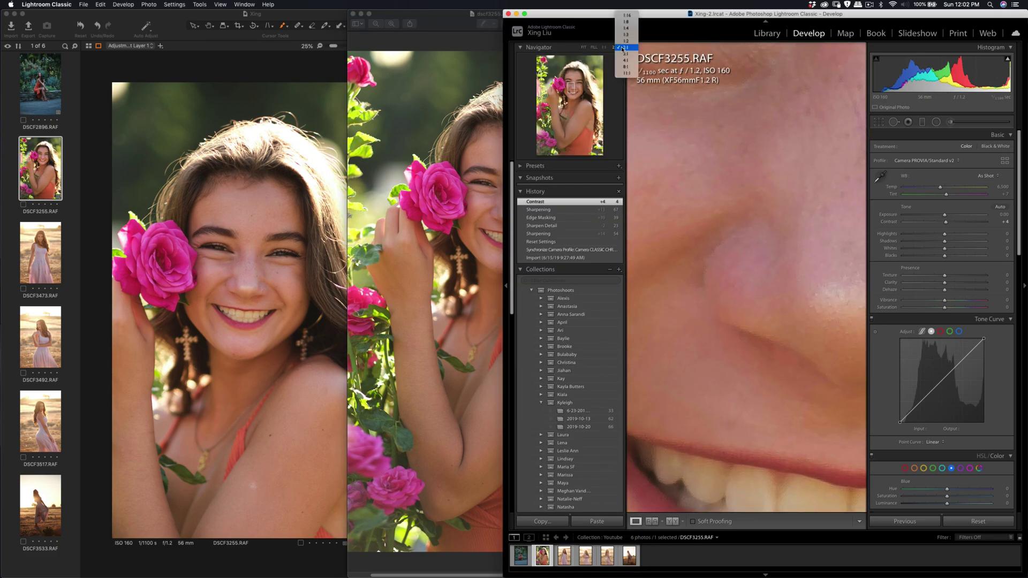
left_click(626, 21)
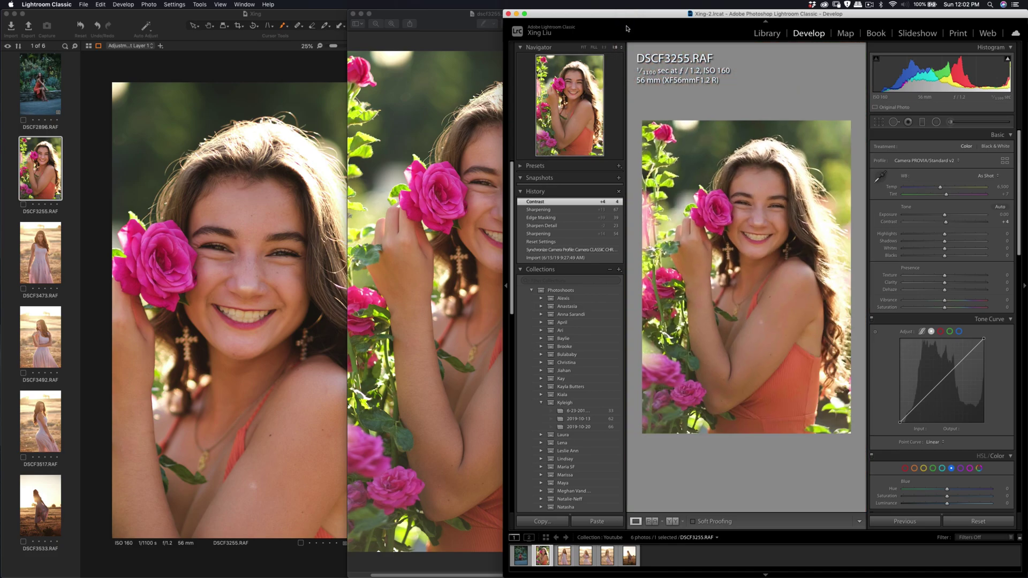
left_click(619, 48)
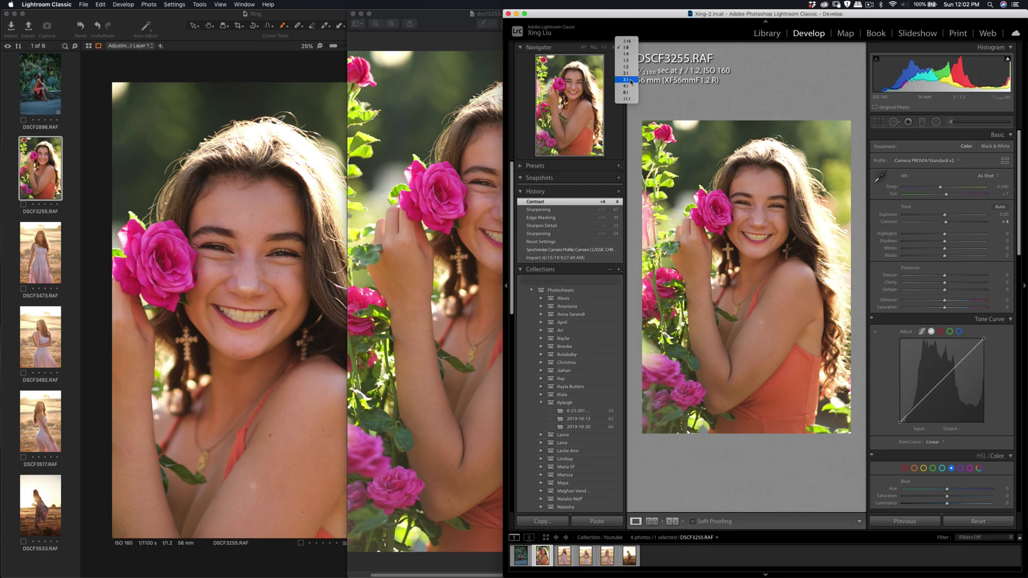
left_click(630, 86)
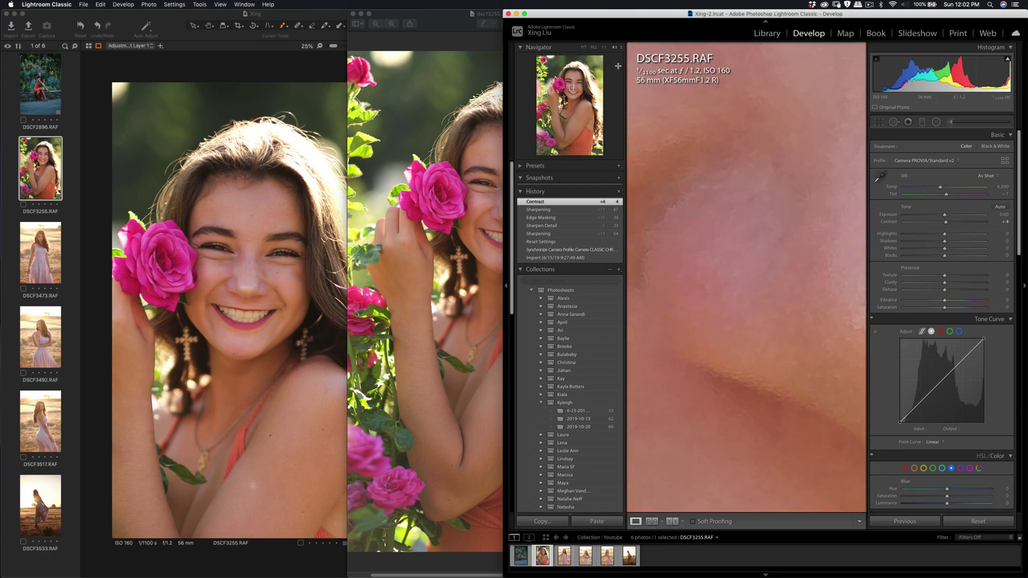
left_click(617, 48)
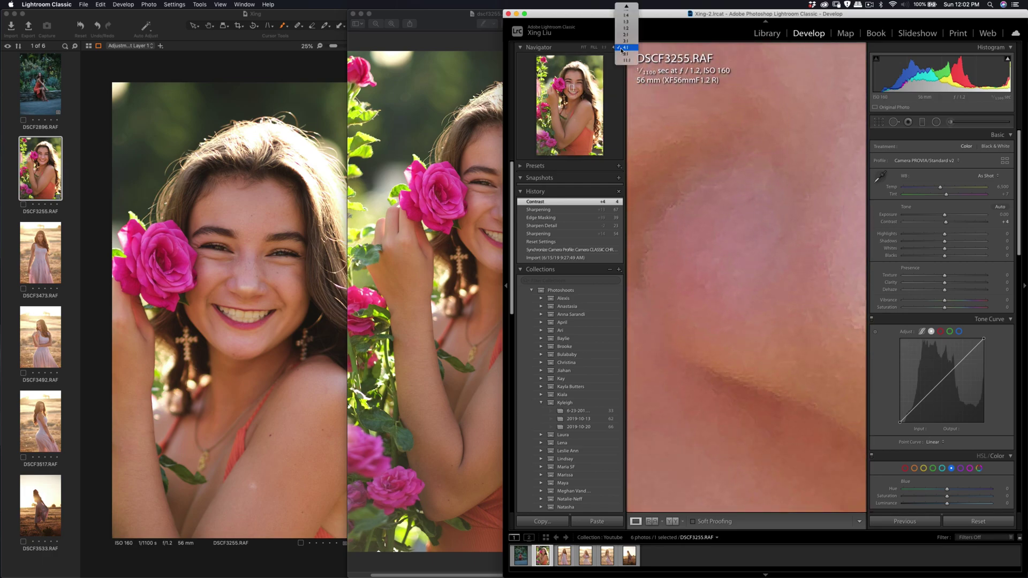
left_click(627, 16)
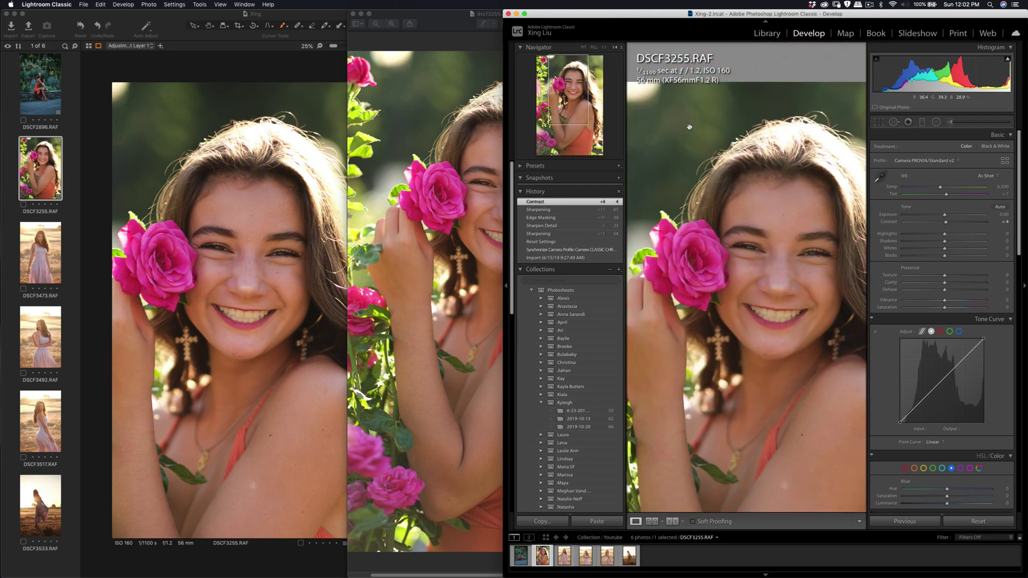
Reframe the Lightroom Classic view around the face and compare it with the Preview JPEG zoomed out one level.
left_click_drag(767, 219, 665, 176)
left_click(468, 89)
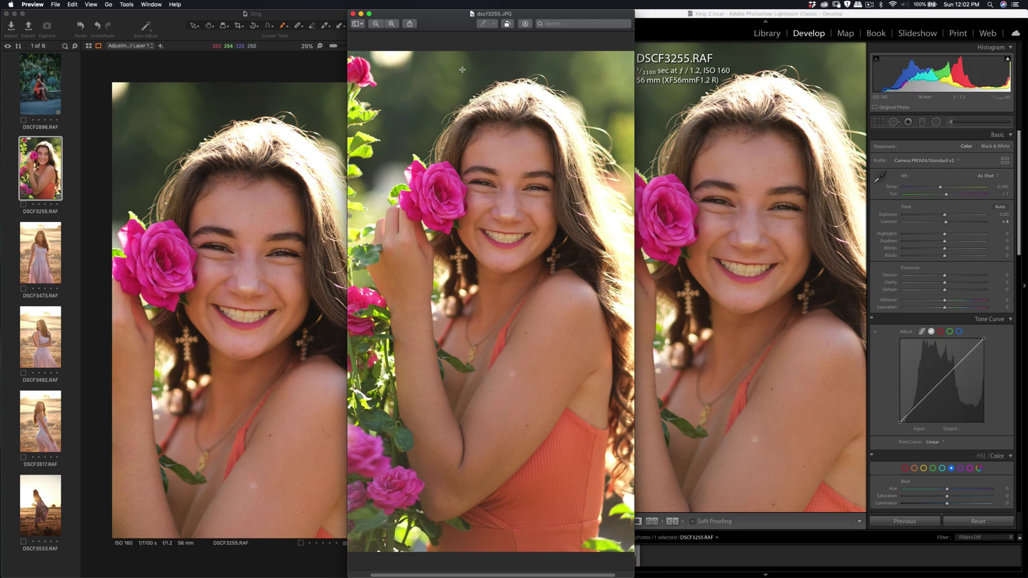
left_click(376, 24)
Display DSCF3473.RAF in both Capture One and Lightroom Classic, fitting the whole photo in the Lightroom view.
left_click(228, 73)
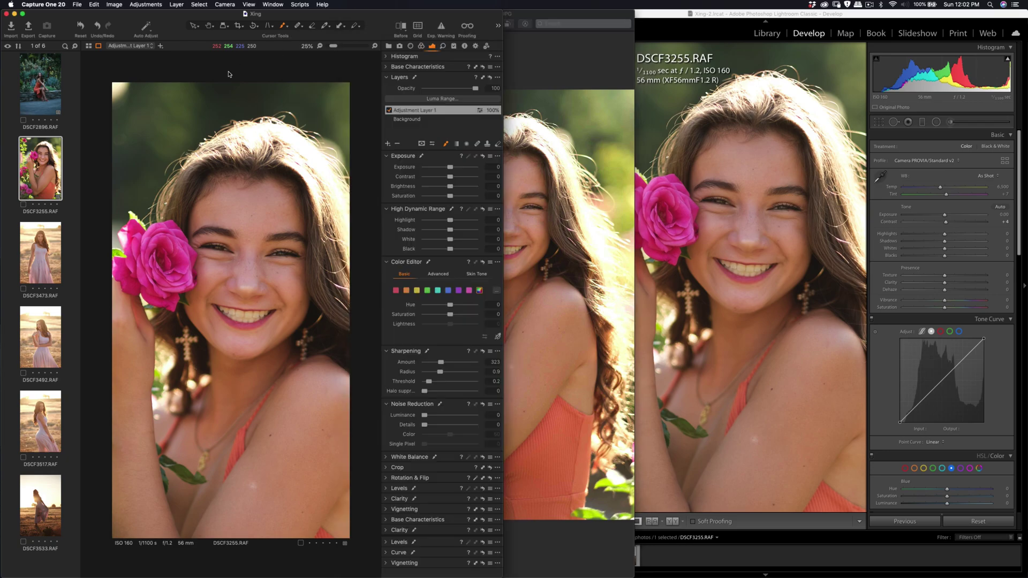
left_click(59, 241)
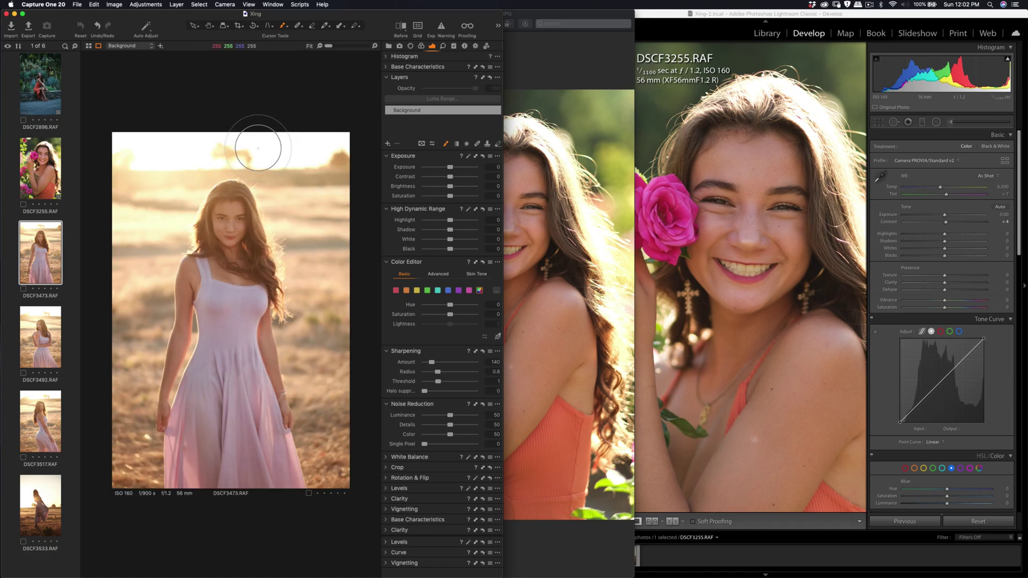
left_click(532, 122)
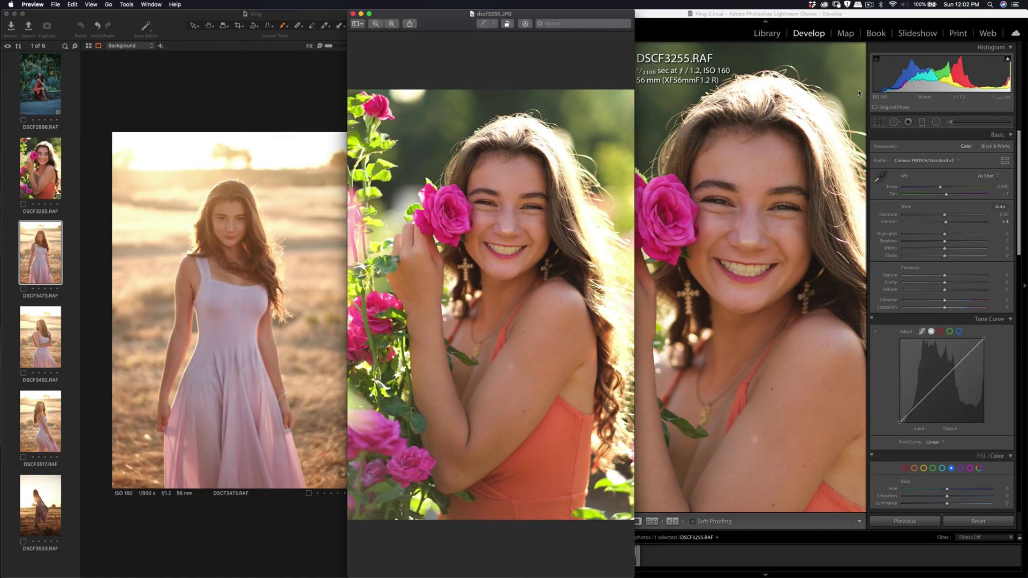
left_click(752, 14)
left_click(565, 559)
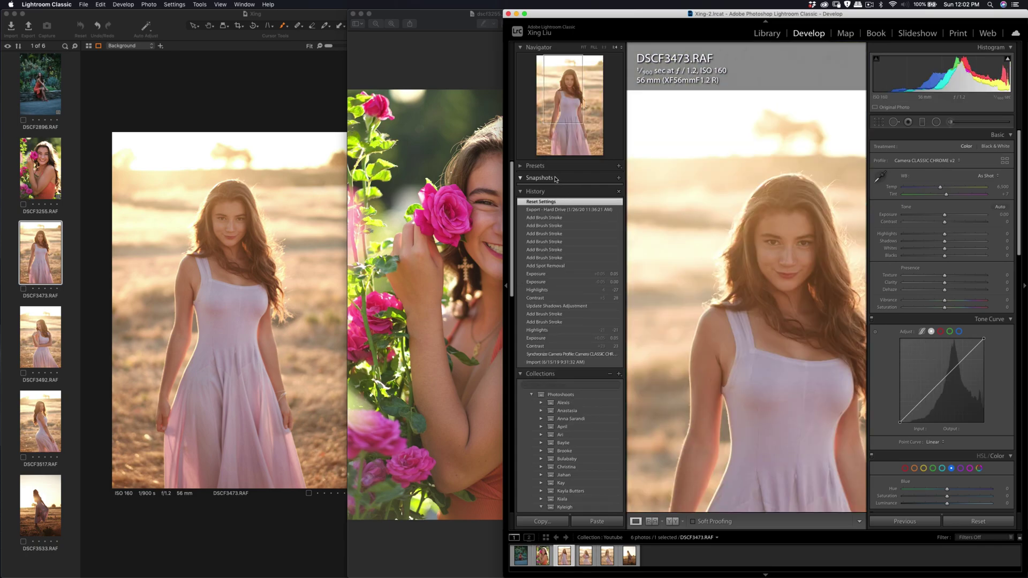
left_click(584, 49)
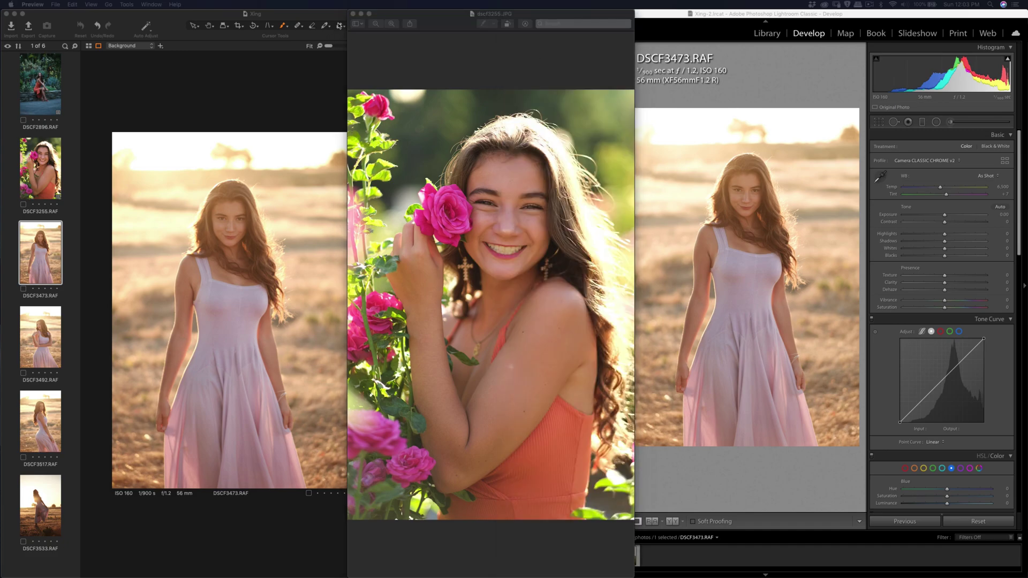
Replace the previous JPEG in Preview with dscf3473.JPG, enlarge its window, and shrink the filmstrip in Lightroom Classic.
left_click(353, 14)
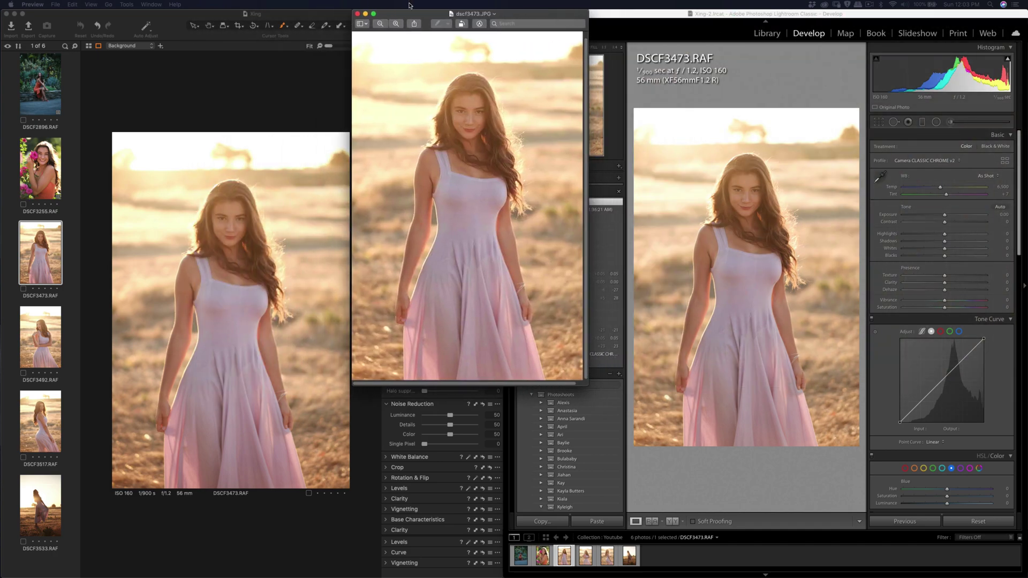
left_click_drag(587, 386, 632, 576)
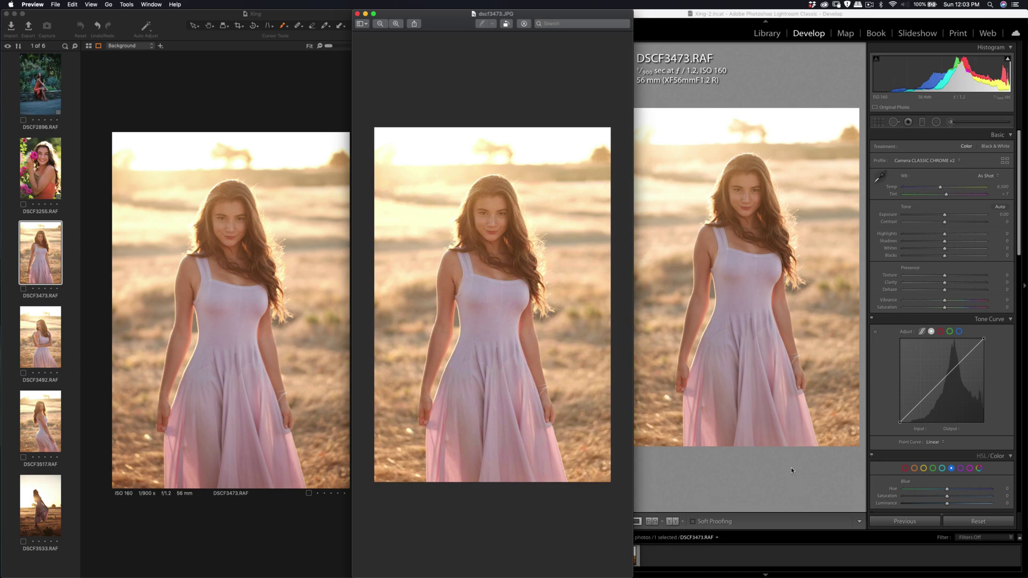
left_click(752, 454)
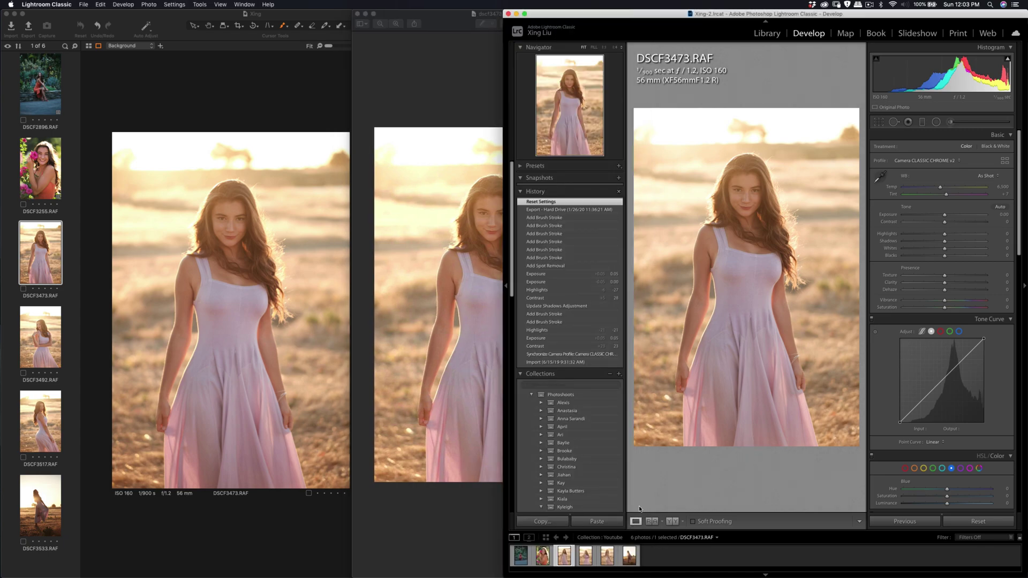
mouse_move(741, 533)
left_mouse_down()
mouse_move(759, 540)
mouse_move(746, 546)
left_mouse_up()
left_click(470, 107)
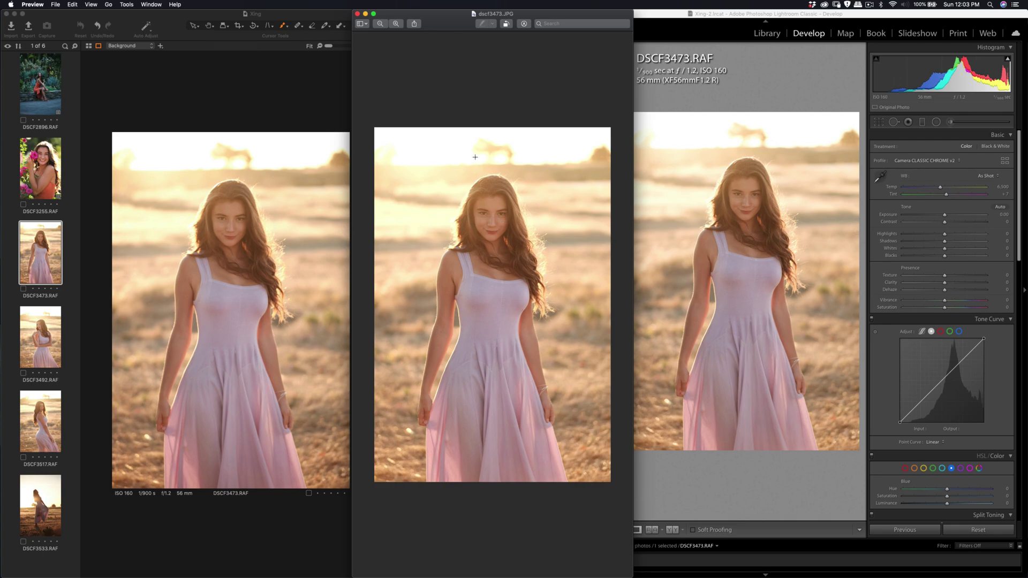
Zoom DSCF3473.RAF to 25% in Capture One and enlarge dscf3473.JPG two levels in Preview, framing the face and upper body.
left_click(278, 107)
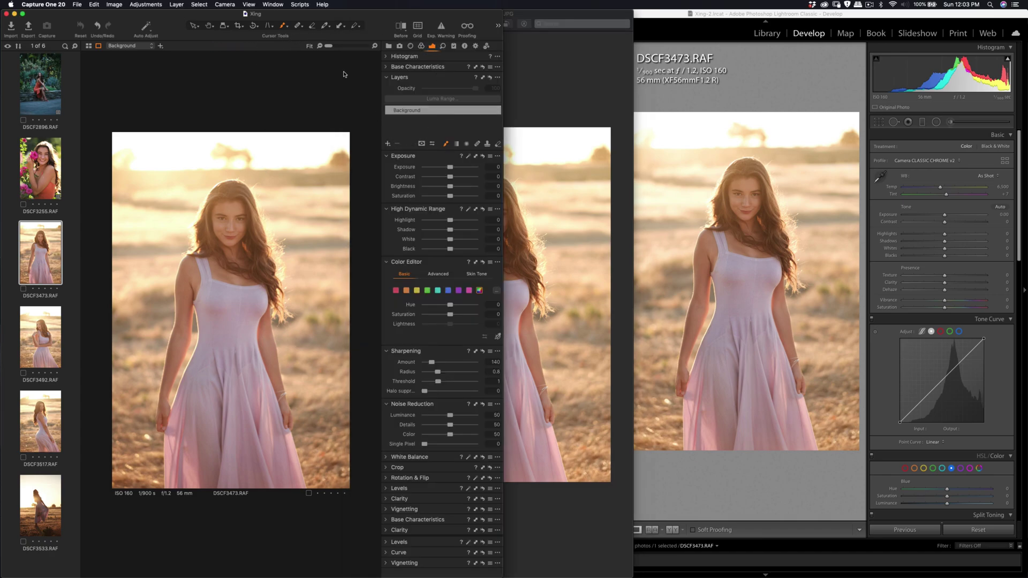
scroll(236, 248, "up", 2)
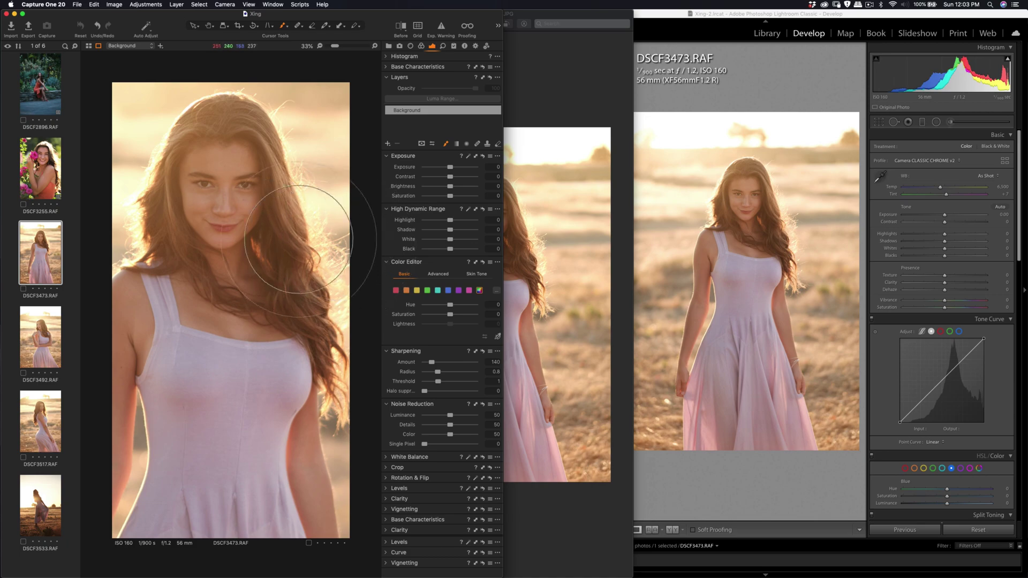
scroll(221, 230, "down", 1)
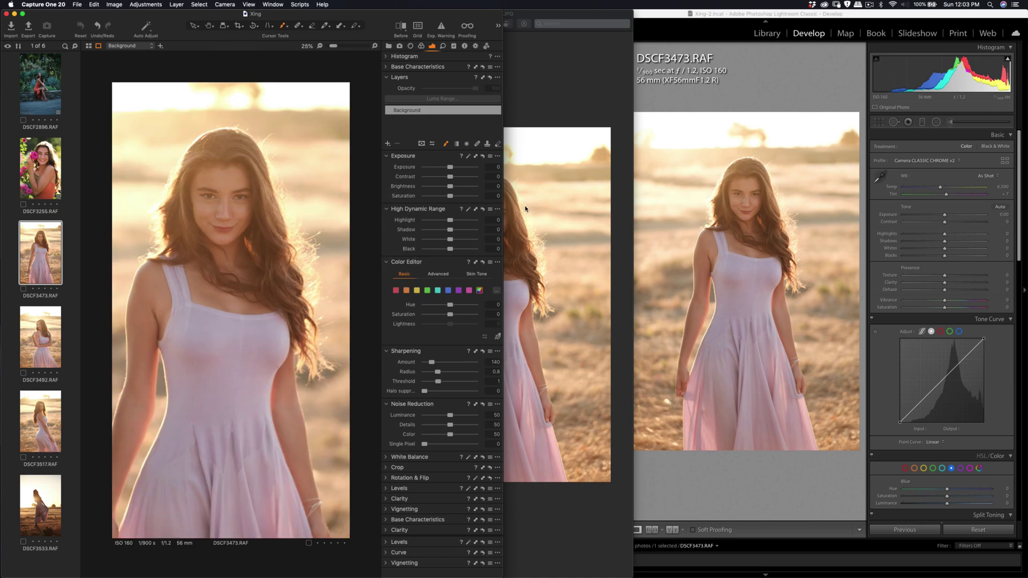
left_click(521, 132)
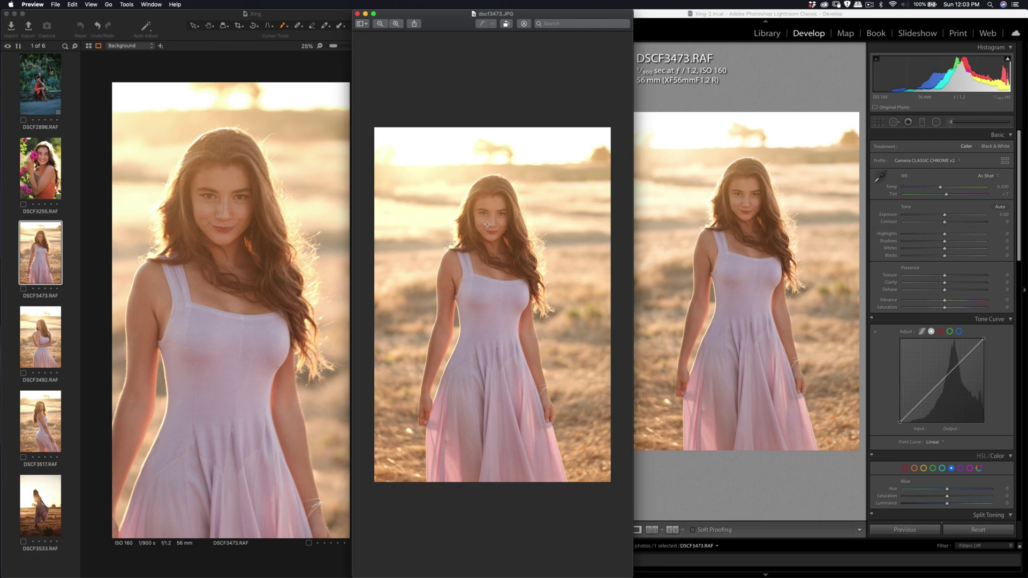
left_click(396, 24)
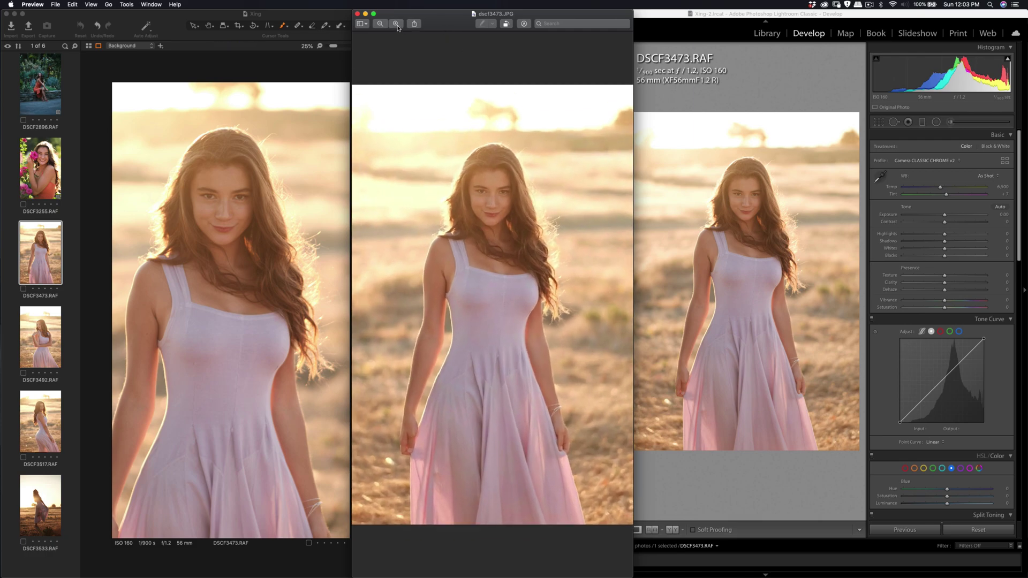
left_click(396, 24)
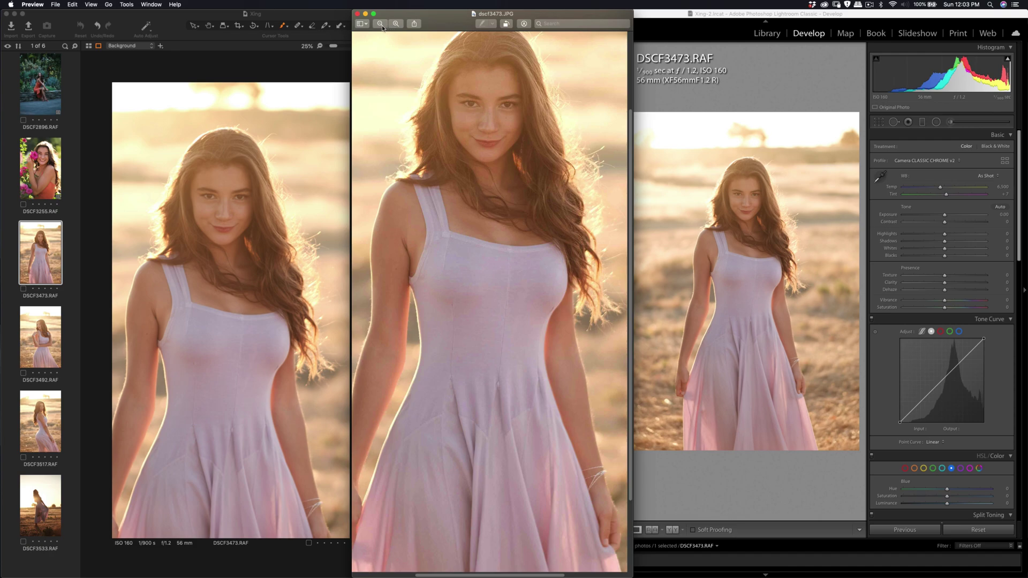
scroll(431, 78, "up", 5)
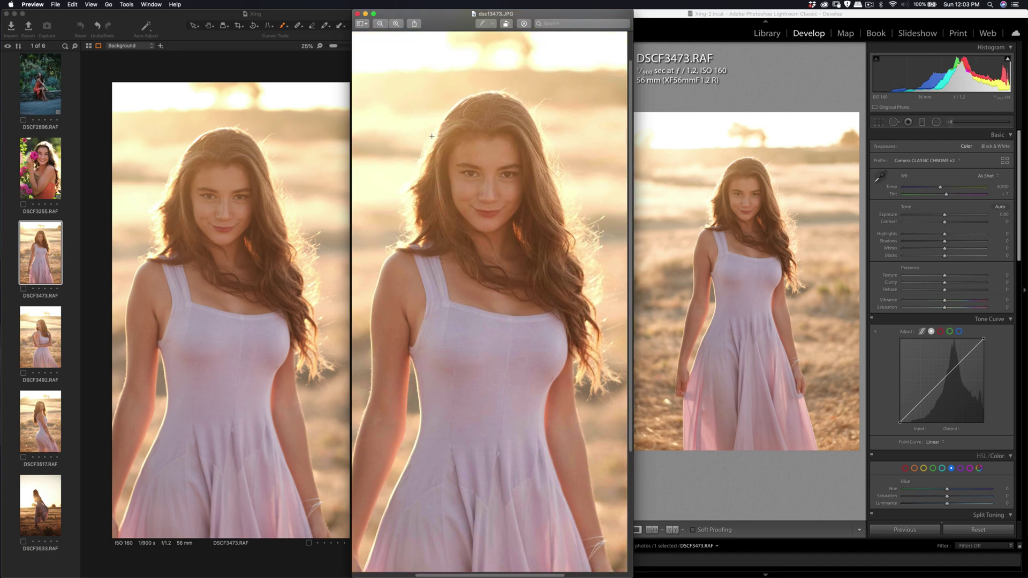
Zoom DSCF3473.RAF to 1:4 in Lightroom Classic and shift the Capture One window aside to view the versions side by side.
left_click(262, 145)
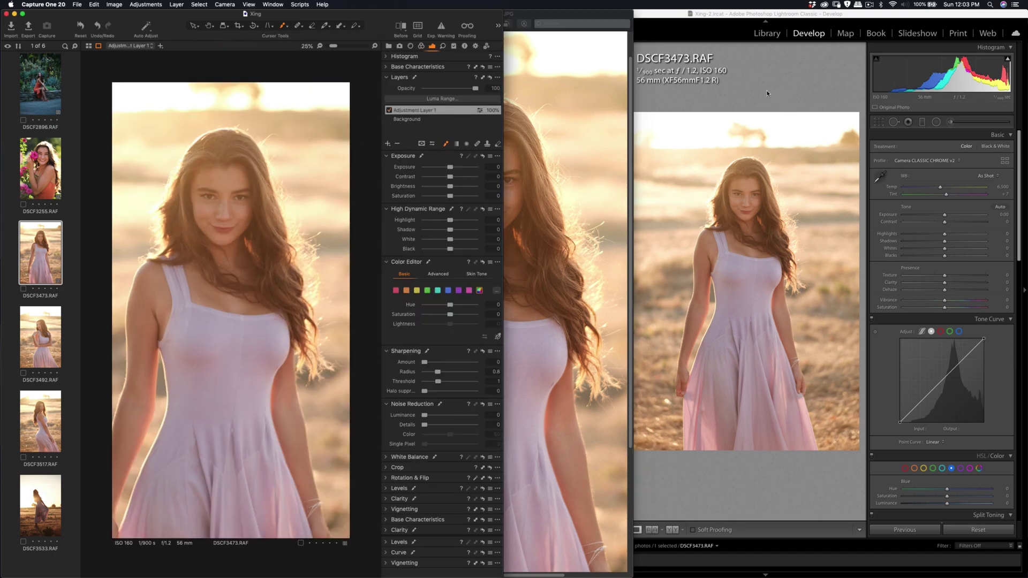
left_click(638, 48)
left_click(615, 47)
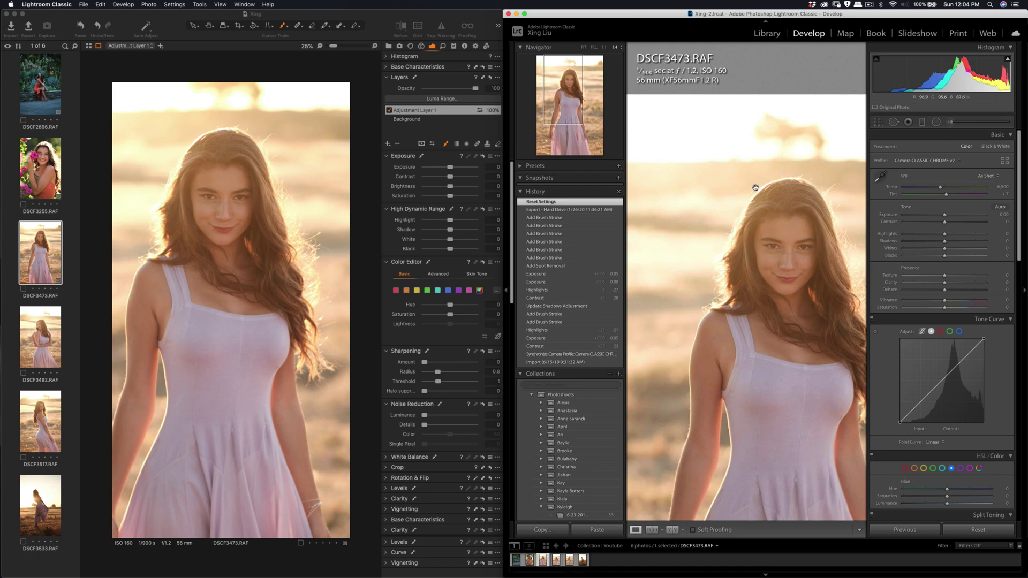
left_click_drag(485, 19, 462, 32)
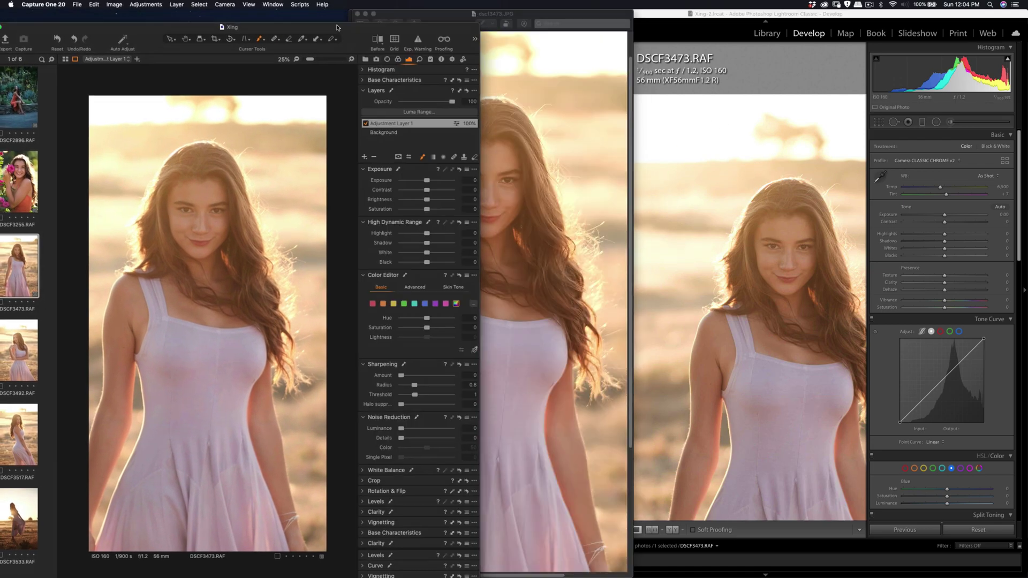
left_click_drag(338, 27, 322, 15)
left_click(497, 37)
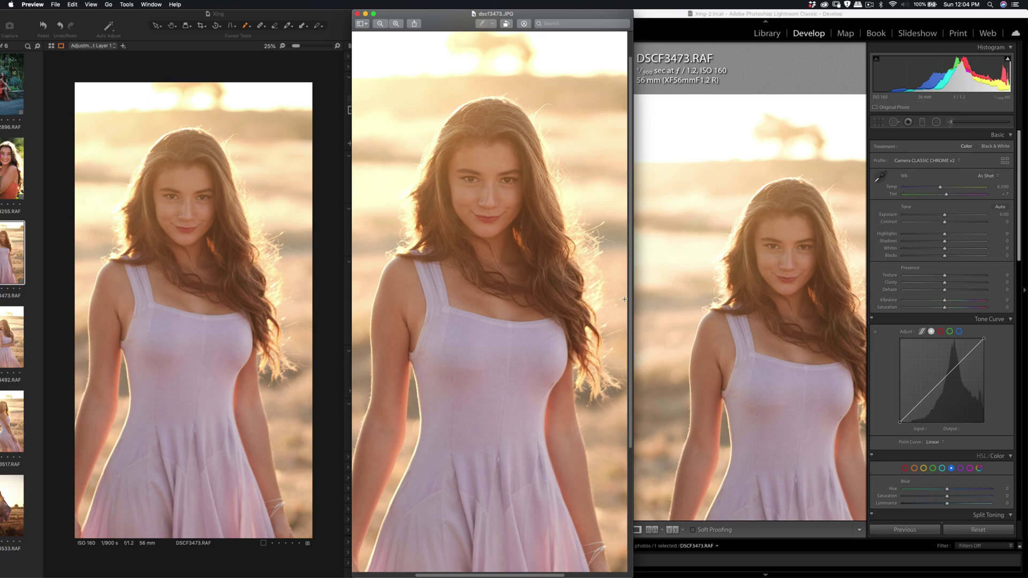
Sharpen DSCF3473.RAF in Lightroom Classic with an Amount of 67 and Masking of 41.
left_click(795, 71)
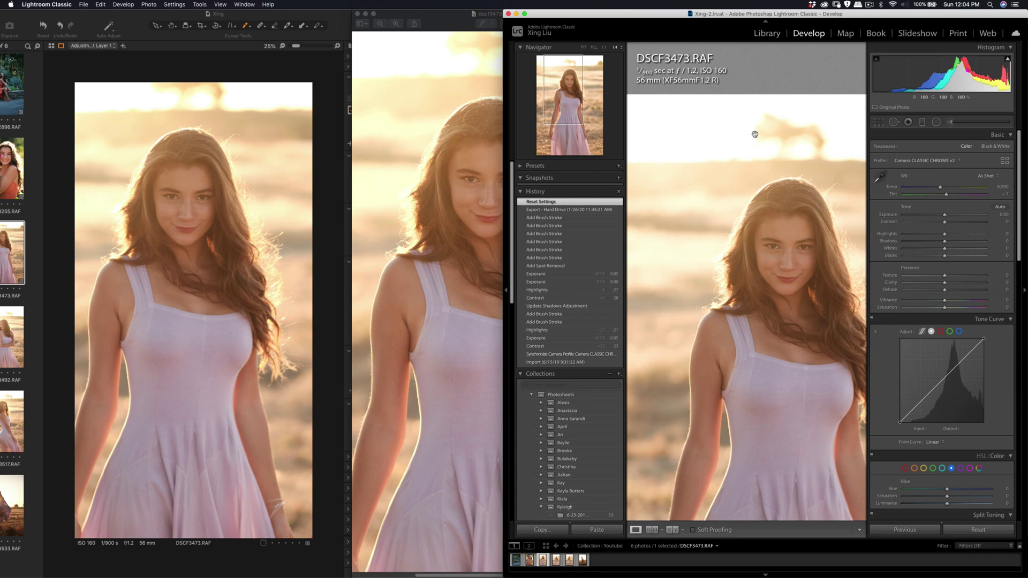
scroll(749, 148, "down", 3)
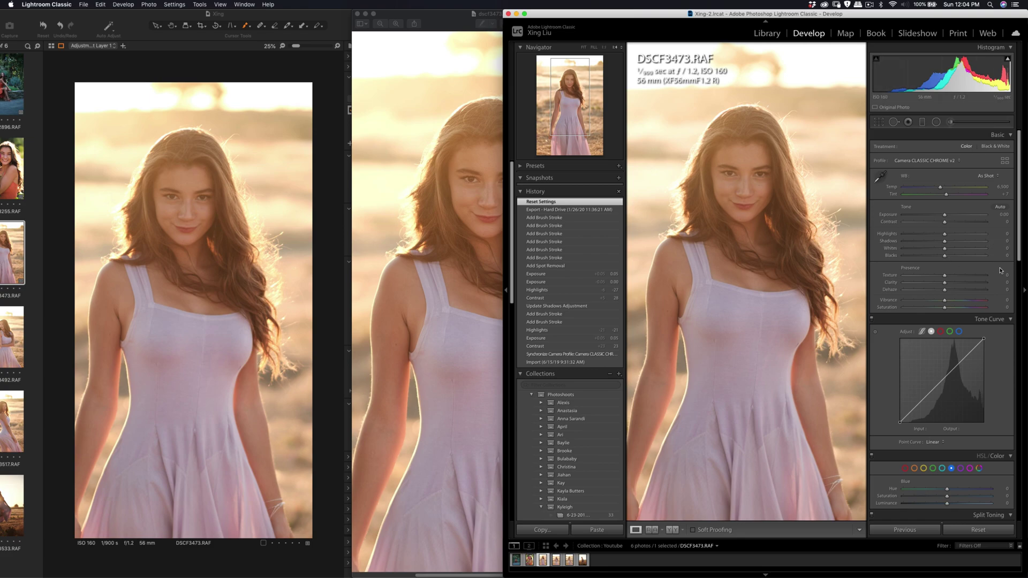
scroll(997, 269, "down", 10)
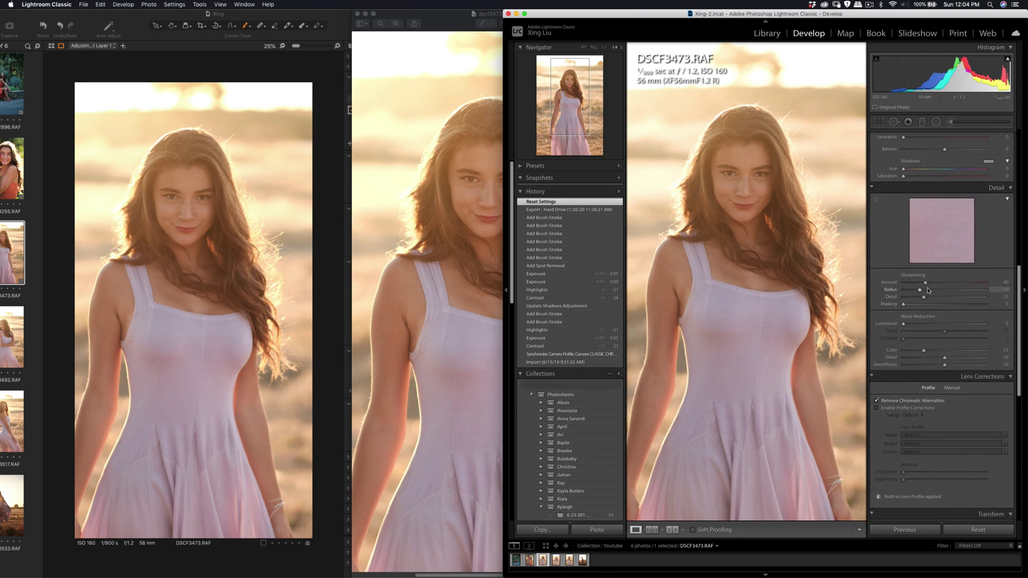
mouse_move(926, 283)
left_mouse_down()
mouse_move(936, 286)
mouse_move(918, 293)
left_mouse_up()
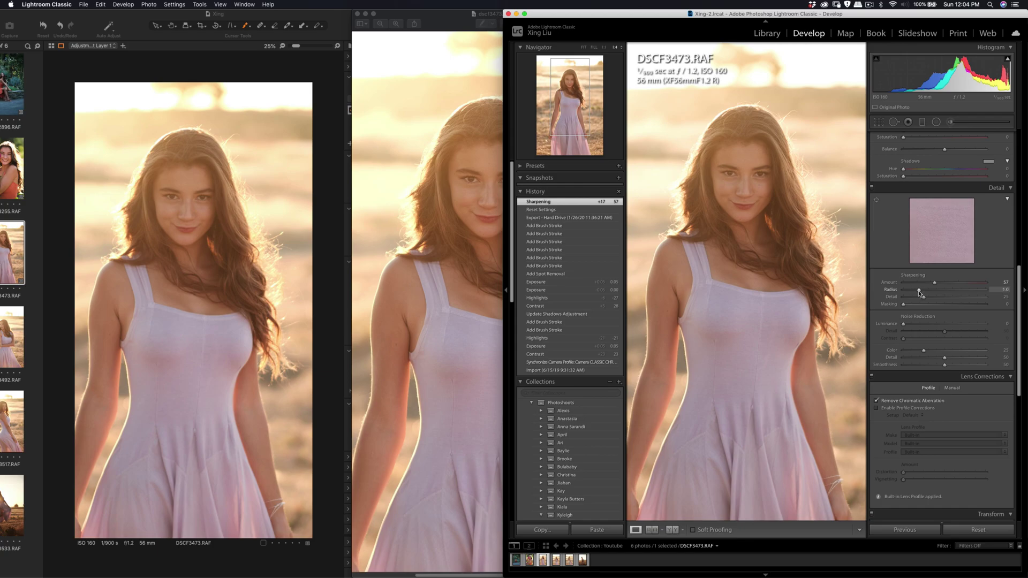
left_click_drag(903, 304, 942, 286)
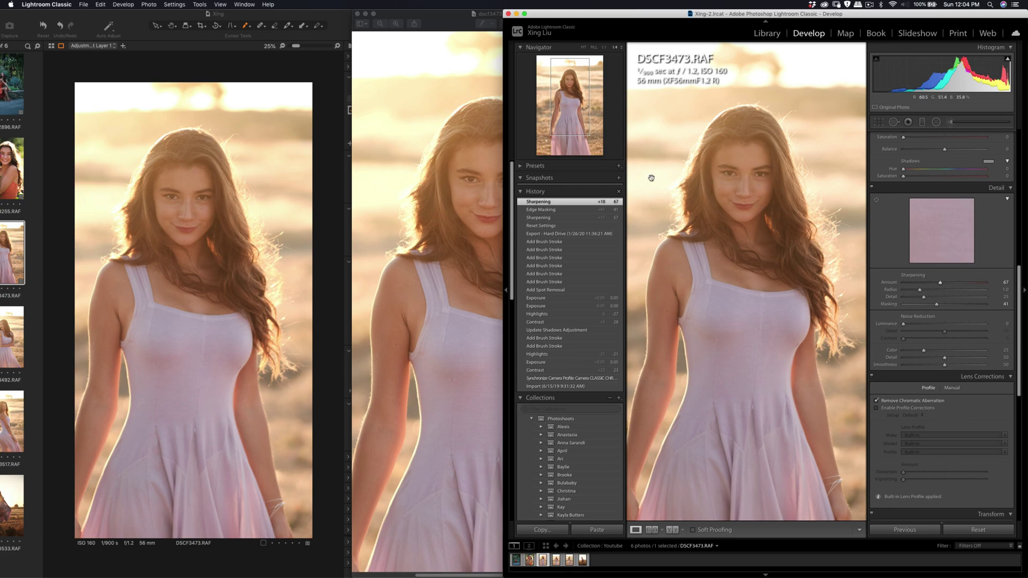
Switch to Capture One, disable the existing adjustment layer, and add a second one brushed over the subject's face and hair.
left_click(249, 64)
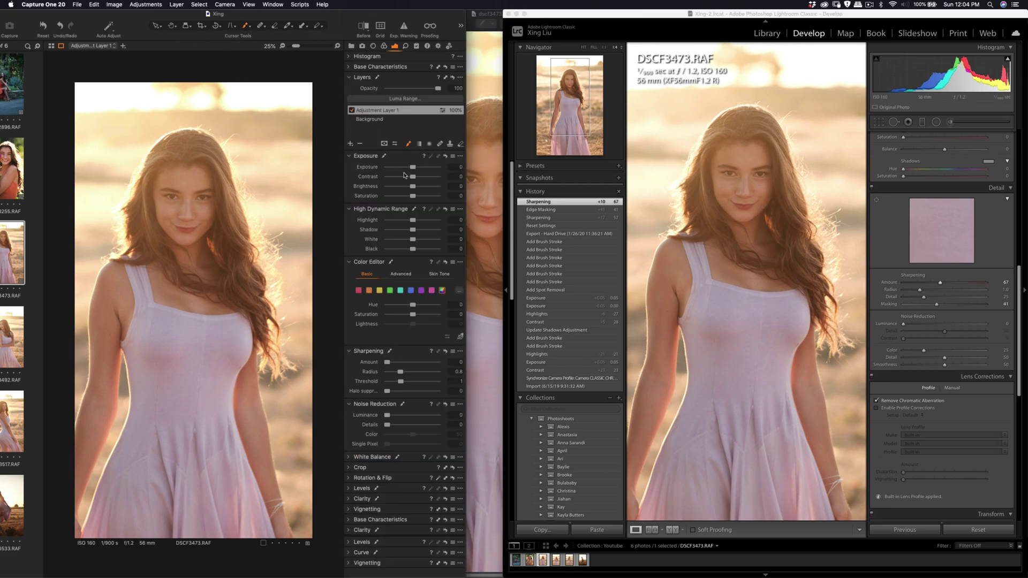
left_click(352, 110)
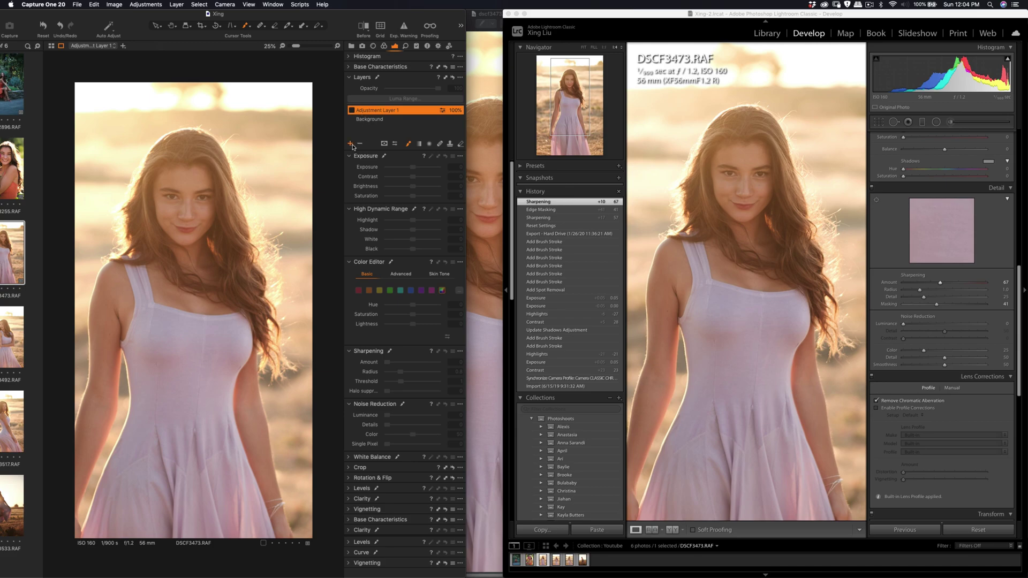
left_click(351, 143)
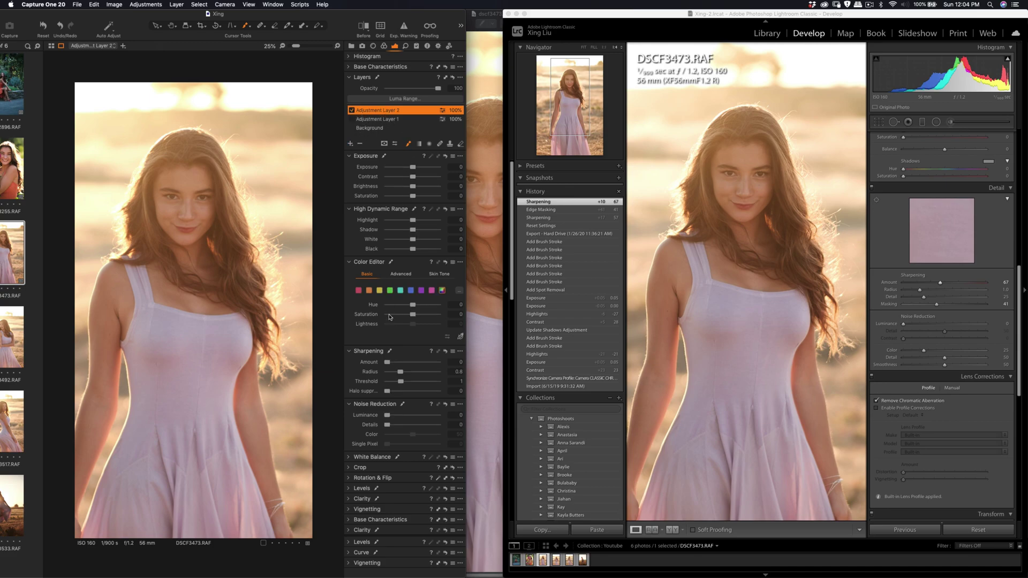
mouse_move(185, 195)
left_mouse_down()
mouse_move(185, 230)
mouse_move(161, 225)
mouse_move(214, 219)
mouse_move(165, 322)
mouse_move(64, 383)
mouse_move(243, 225)
mouse_move(240, 379)
mouse_move(241, 214)
mouse_move(161, 257)
mouse_move(209, 263)
mouse_move(190, 332)
mouse_move(246, 482)
mouse_move(257, 241)
left_mouse_up()
Fine-tune the contrast and raise the sharpening amount on the new adjustment layer of DSCF3473.RAF.
left_click_drag(416, 178, 414, 178)
mouse_move(388, 363)
left_mouse_down()
mouse_move(406, 365)
mouse_move(395, 382)
left_mouse_up()
left_click_drag(406, 363, 409, 364)
Compare the sharpened DSCF3473.RAF in Capture One and Lightroom Classic with dscf3473.JPG in Preview.
left_click(471, 34)
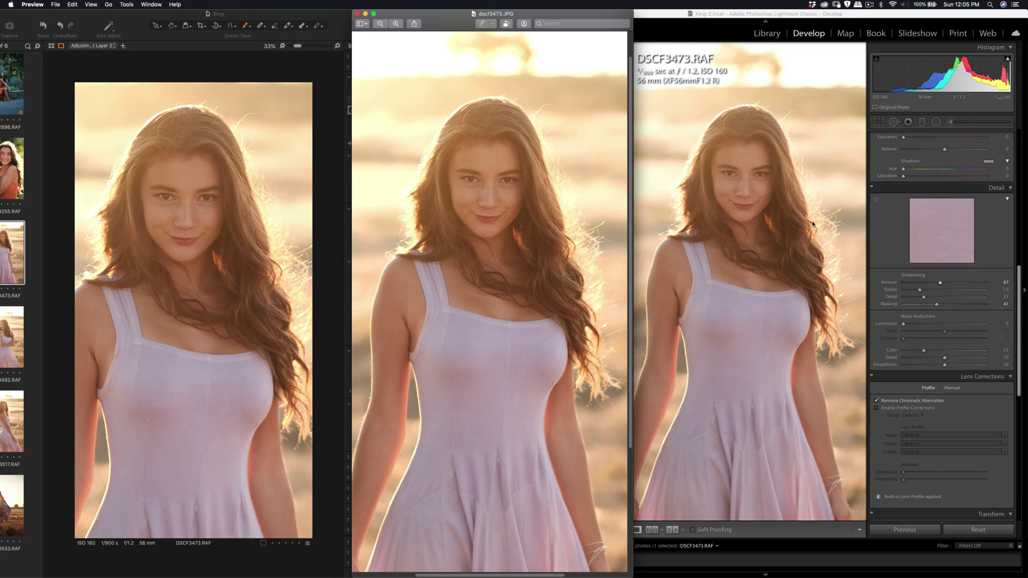
left_click(754, 181)
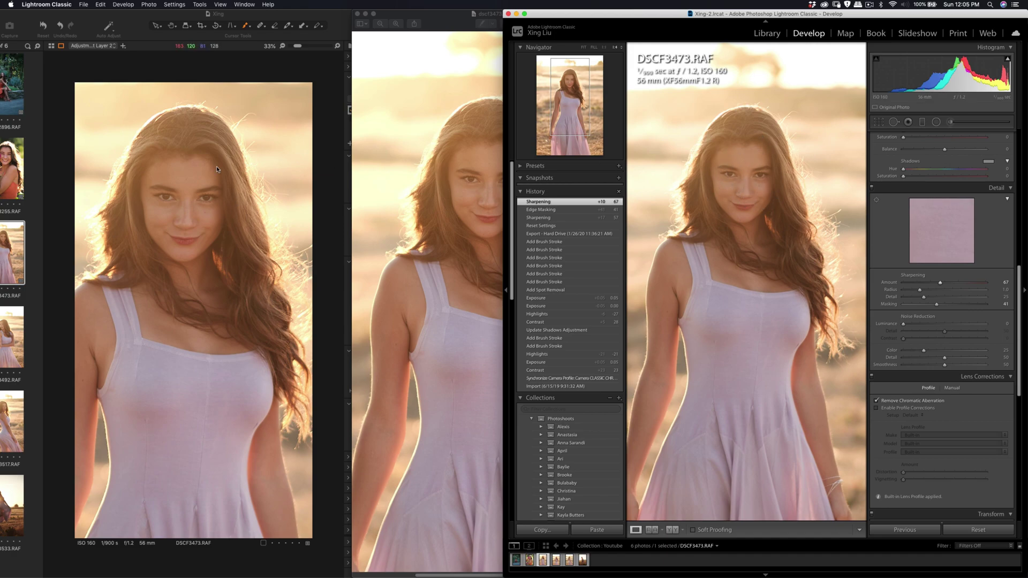
left_click(459, 23)
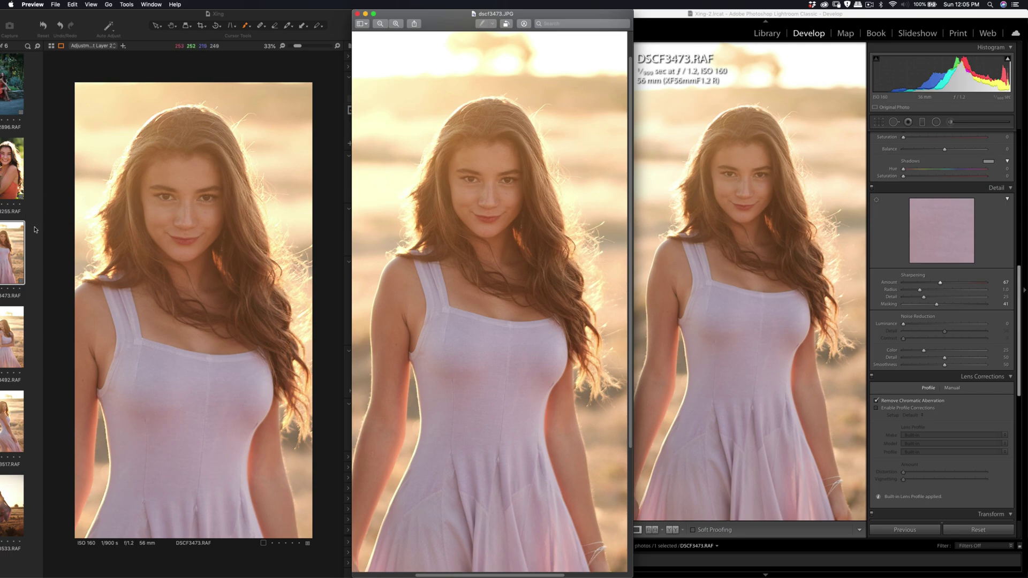
Display DSCF3492.RAF in Capture One with the whole photo fitted, moving the window back so the thumbnails are fully visible.
left_click(13, 321)
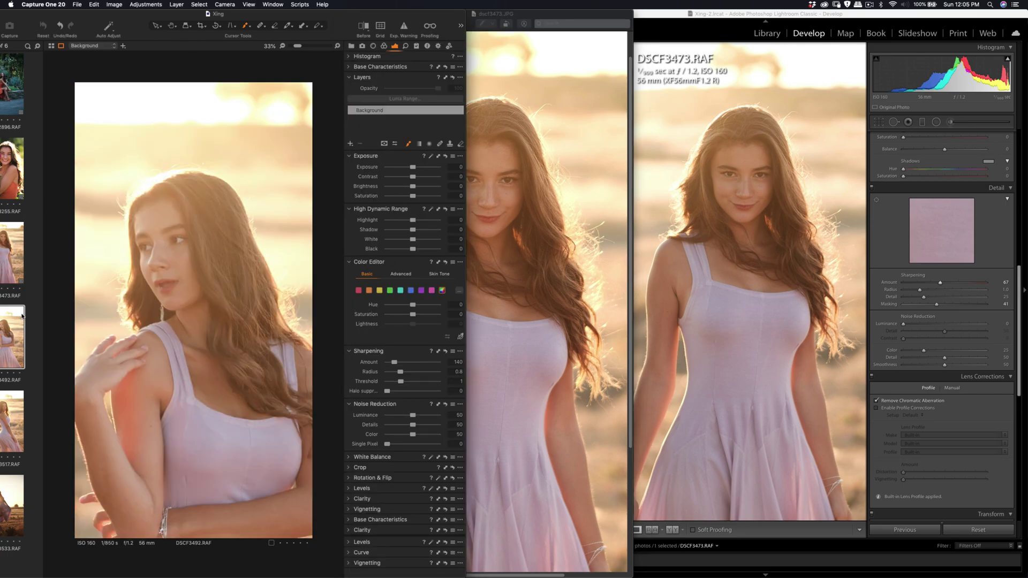
mouse_move(135, 21)
left_mouse_down()
mouse_move(176, 21)
mouse_move(165, 20)
left_mouse_up()
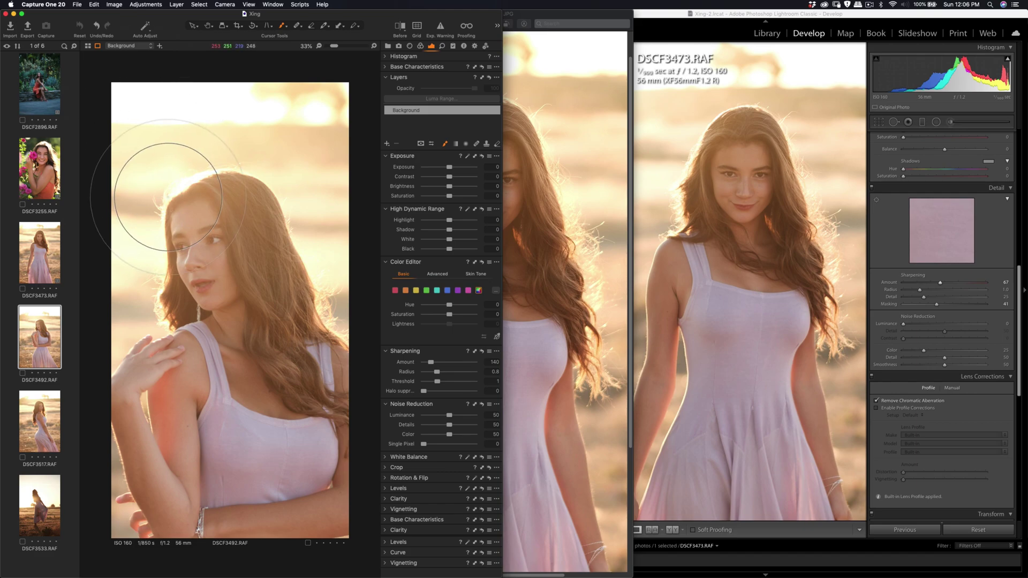
key("super+0")
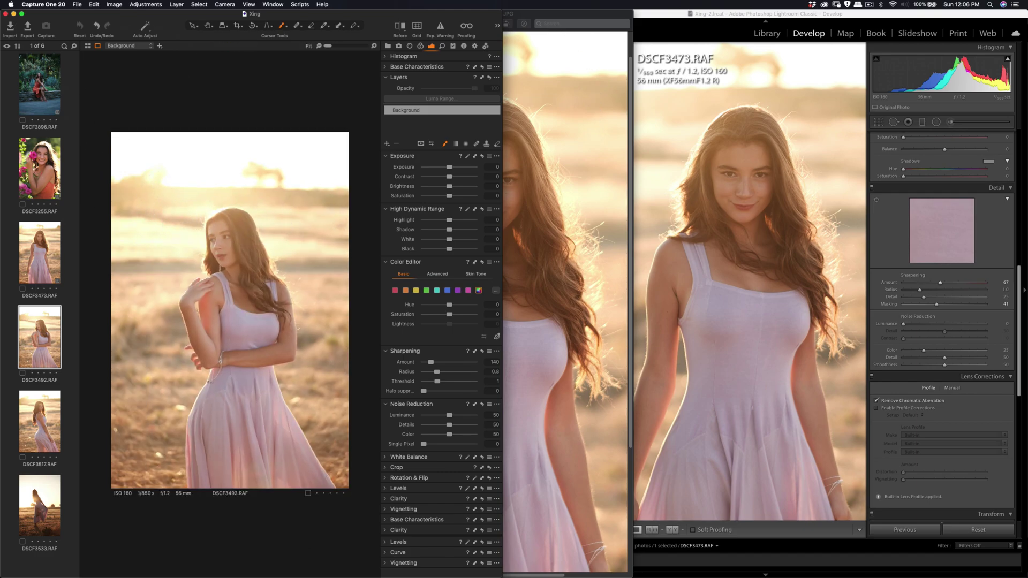
Open dscf3492.JPG in Preview, close dscf3473.JPG, and enlarge the new image's window.
left_click(565, 300)
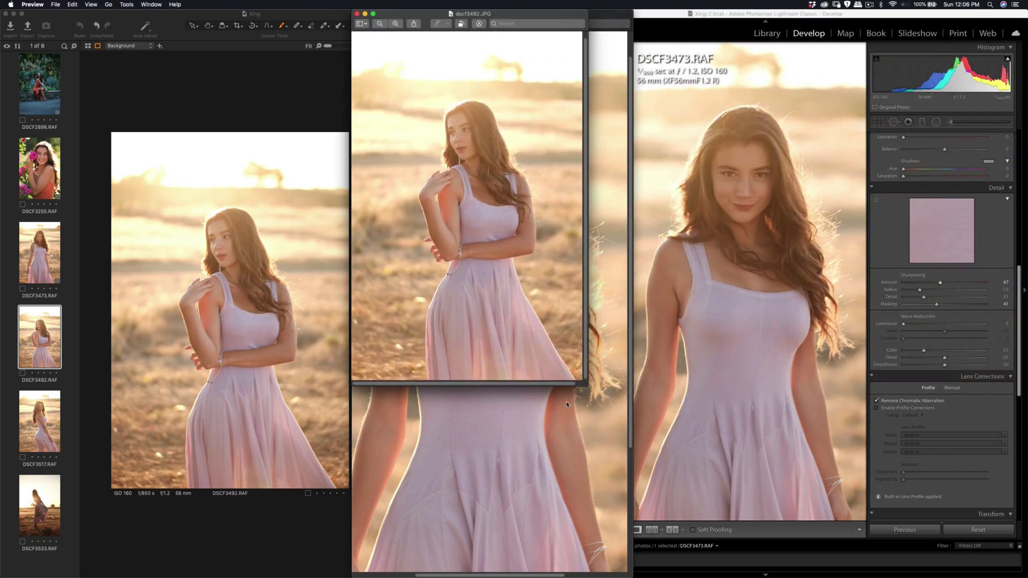
left_click(610, 346)
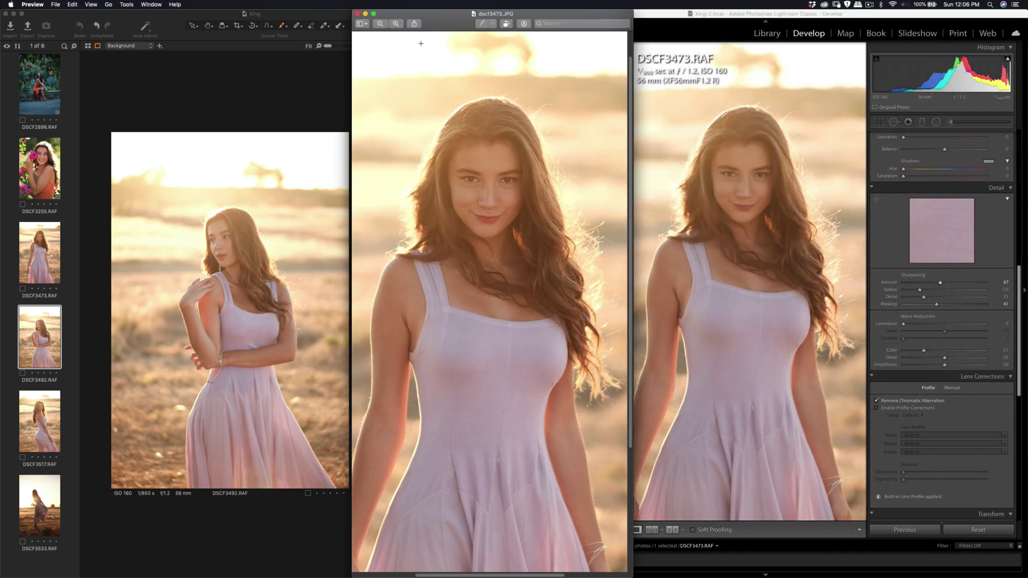
left_click(359, 13)
left_click_drag(587, 384, 626, 575)
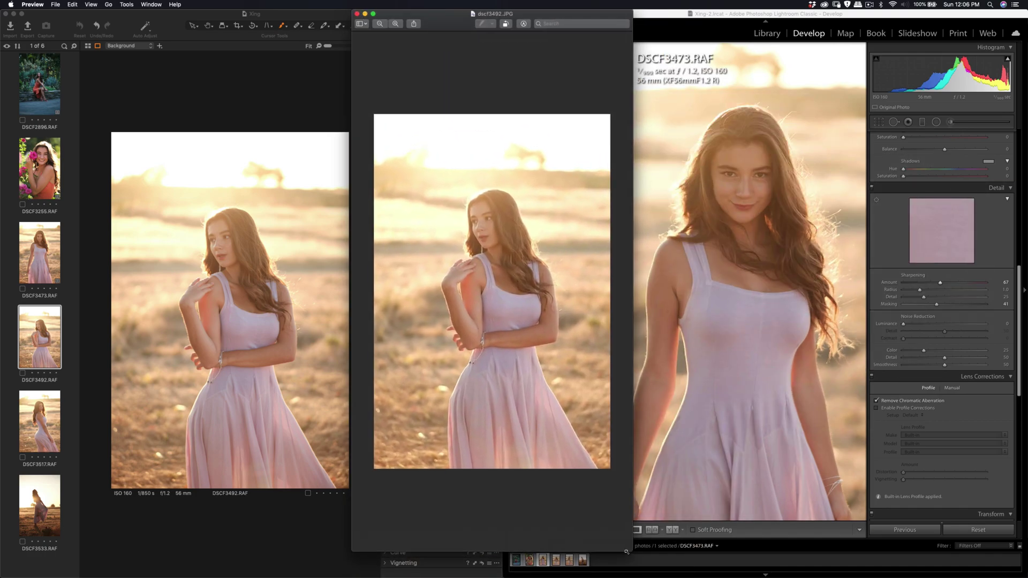
Display DSCF3492.RAF fitted to the view in Lightroom Classic and compare it with dscf3492.JPG in Preview.
left_click(661, 566)
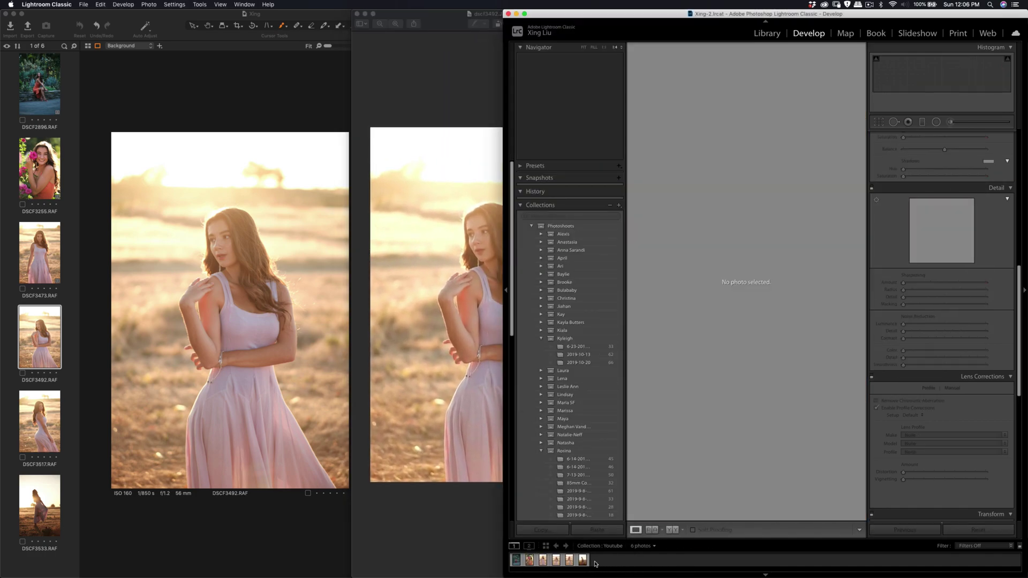
left_click(557, 560)
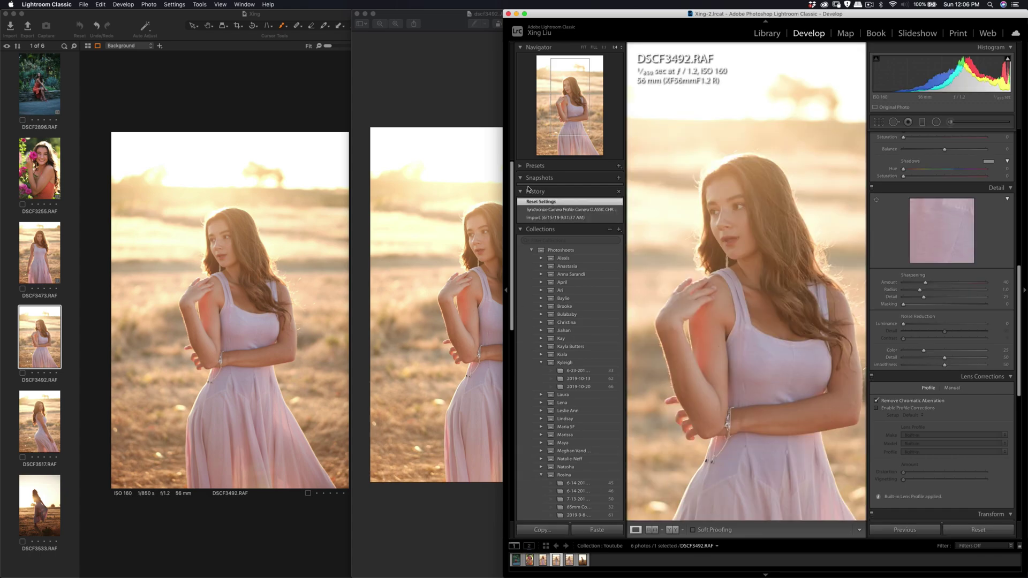
left_click(584, 47)
left_click(455, 89)
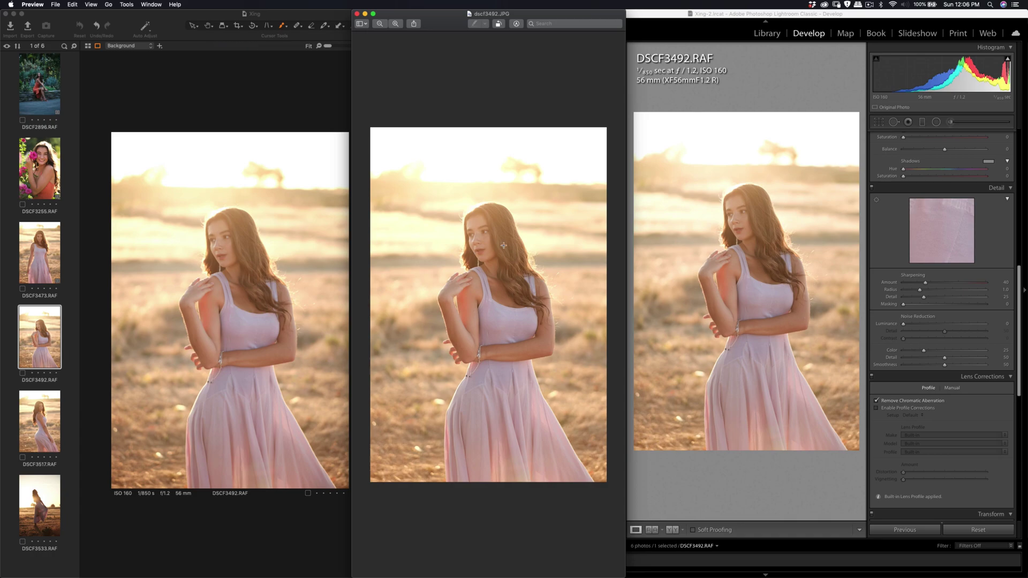
Enlarge dscf3492.JPG in Preview, and in Lightroom Classic set DSCF3492.RAF's sharpening amount to 74 and masking to 18.
left_click(396, 24)
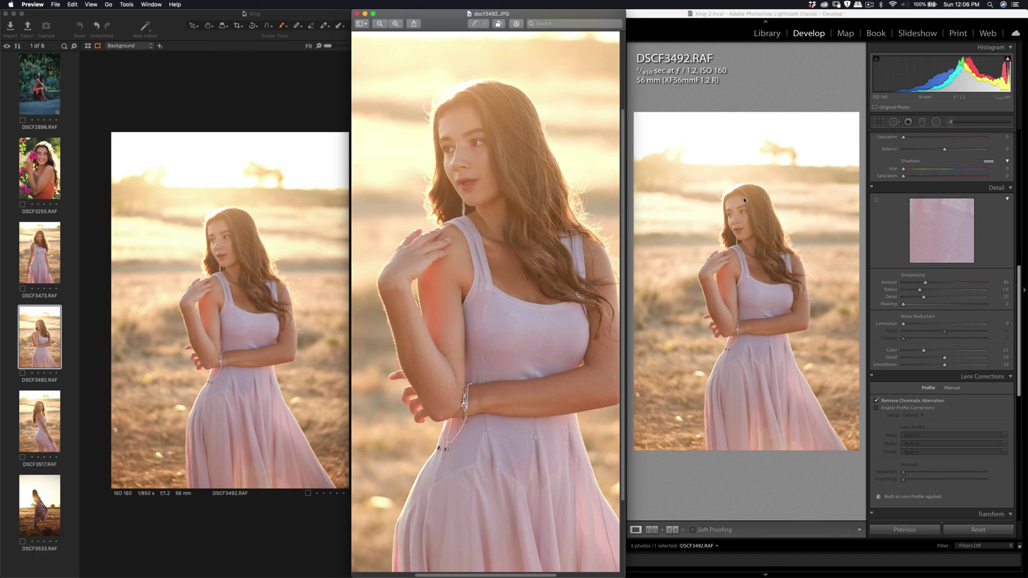
left_click(748, 100)
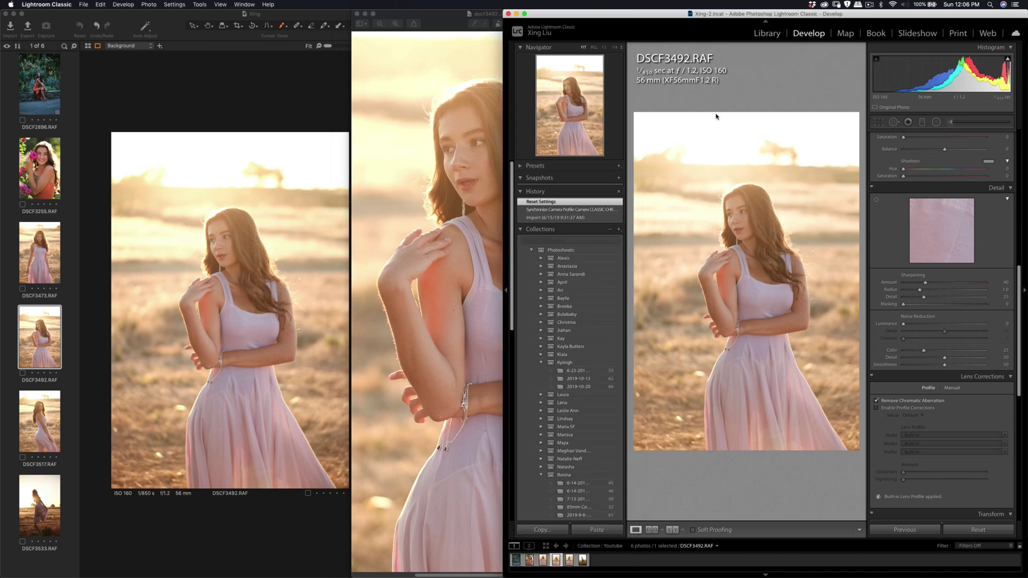
left_click_drag(926, 284, 919, 310)
Set DSCF3492.RAF's sharpening amount to 504 and threshold to 0.4 in Capture One, checking the face at 50% before fitting the photo again.
left_click(234, 109)
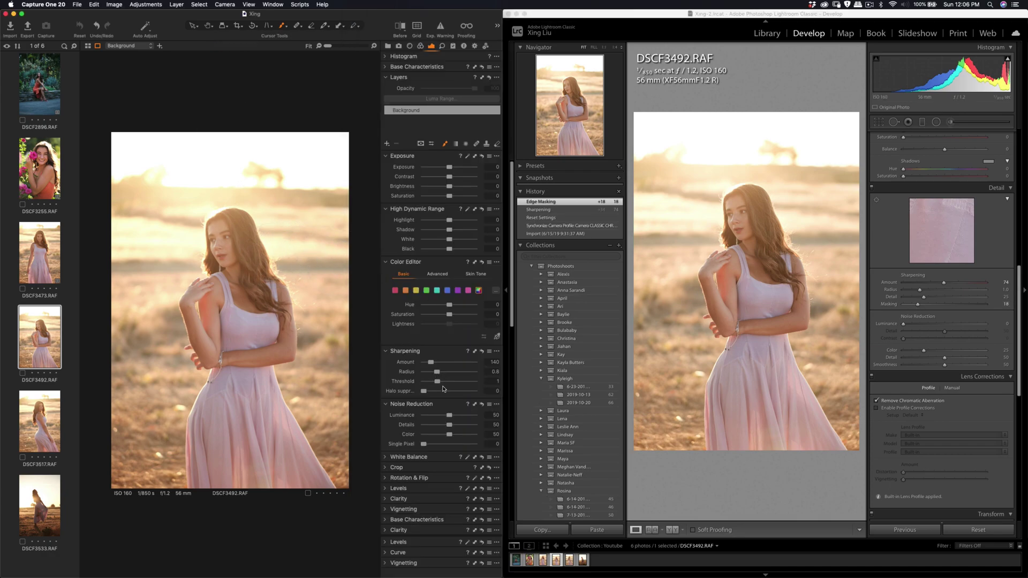
mouse_move(431, 362)
left_mouse_down()
mouse_move(451, 372)
mouse_move(430, 382)
left_mouse_up()
scroll(225, 251, "up", 2)
scroll(225, 252, "up", 1)
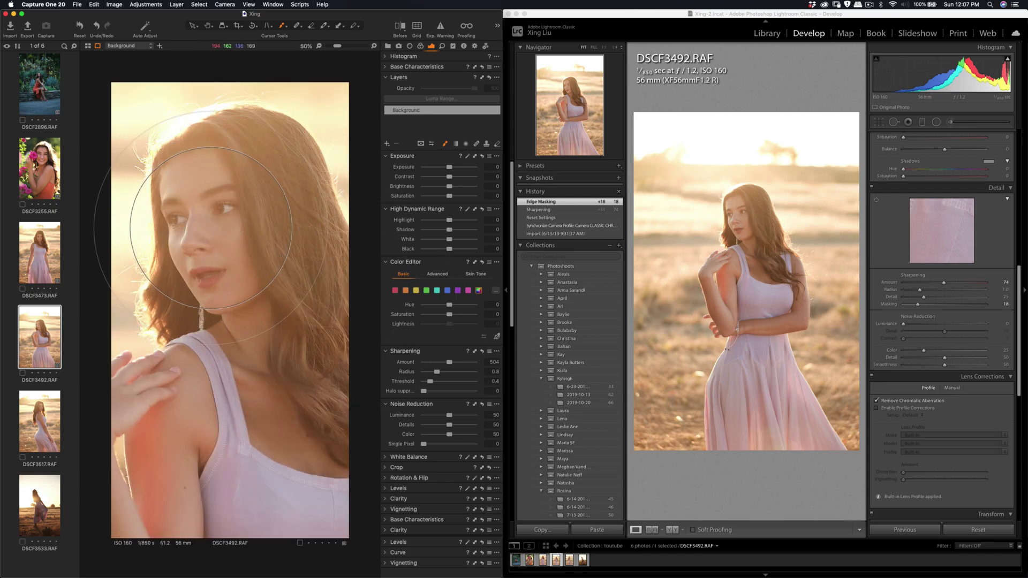
scroll(224, 224, "down", 2)
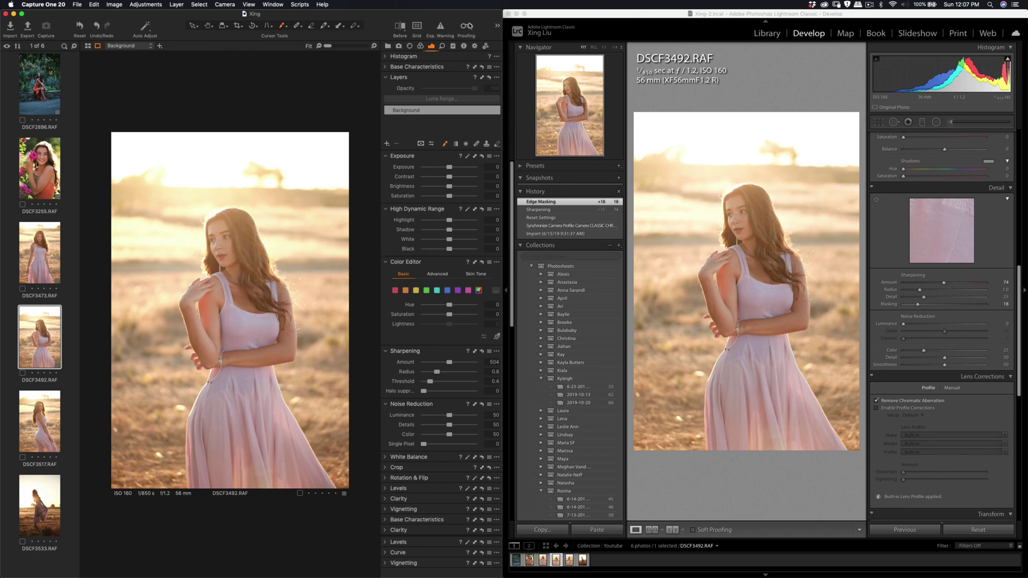
Compare the sharpened DSCF3492.RAF renderings with dscf3492.JPG in Preview, close up on the face and at reduced size.
left_click_drag(463, 17, 416, 16)
left_click(478, 53)
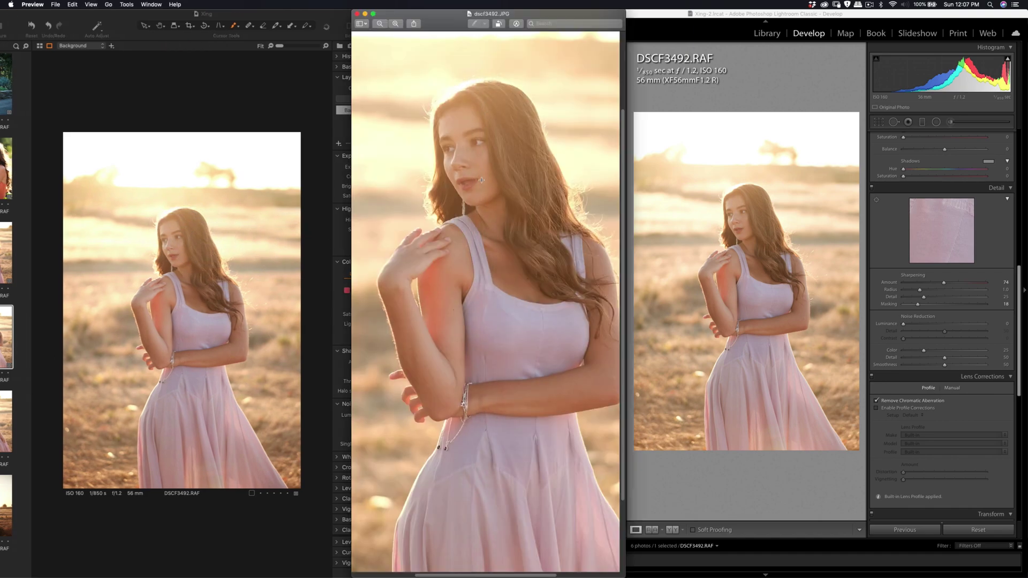
scroll(482, 179, "down", 2)
scroll(484, 163, "up", 3)
left_click(380, 25)
left_click(380, 26)
left_click(380, 25)
left_click_drag(307, 25, 360, 20)
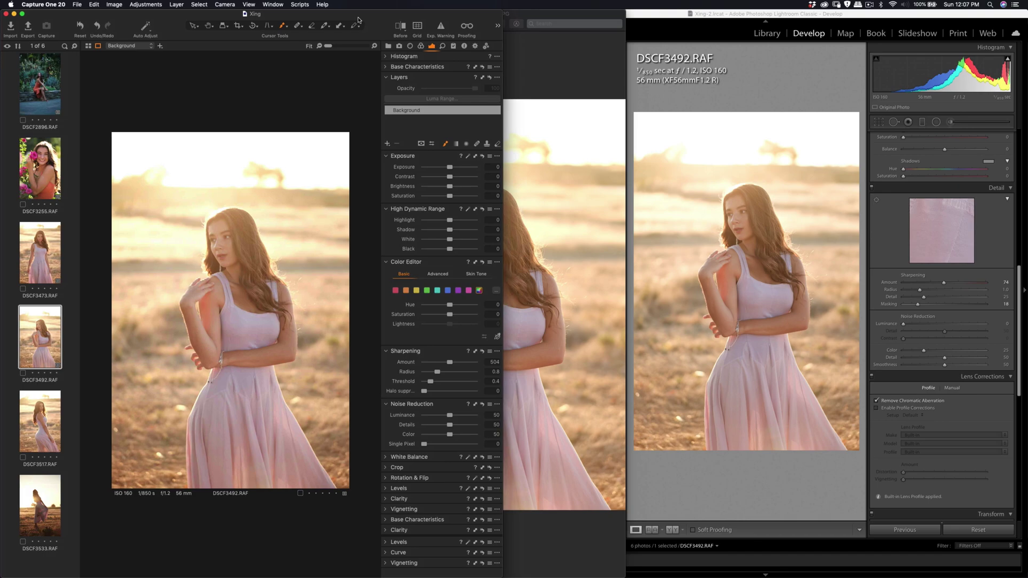
left_click(541, 16)
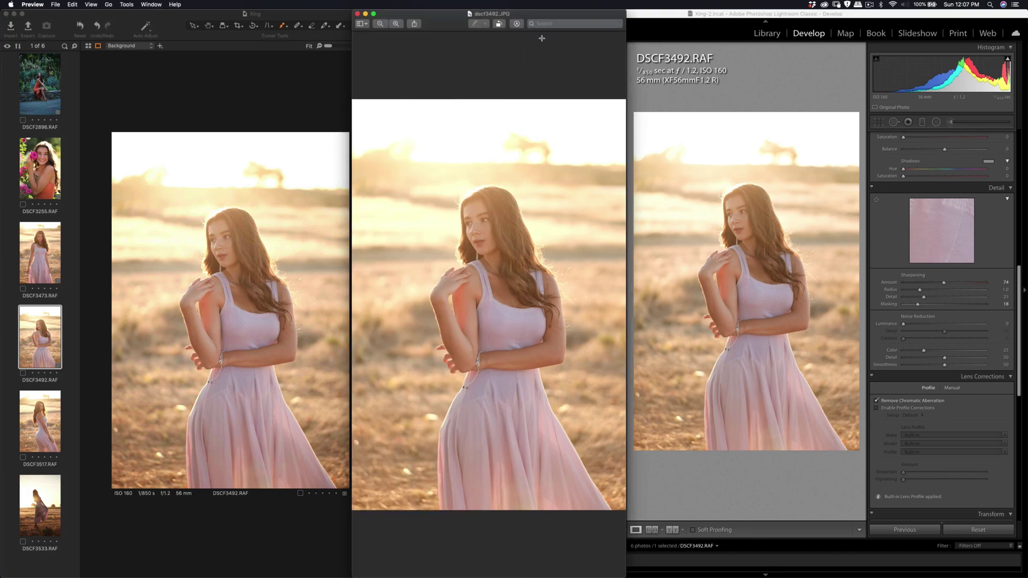
Display DSCF3517.RAF in Capture One, open dscf3517.JPG in Preview and enlarge its window to full height.
left_click(43, 430)
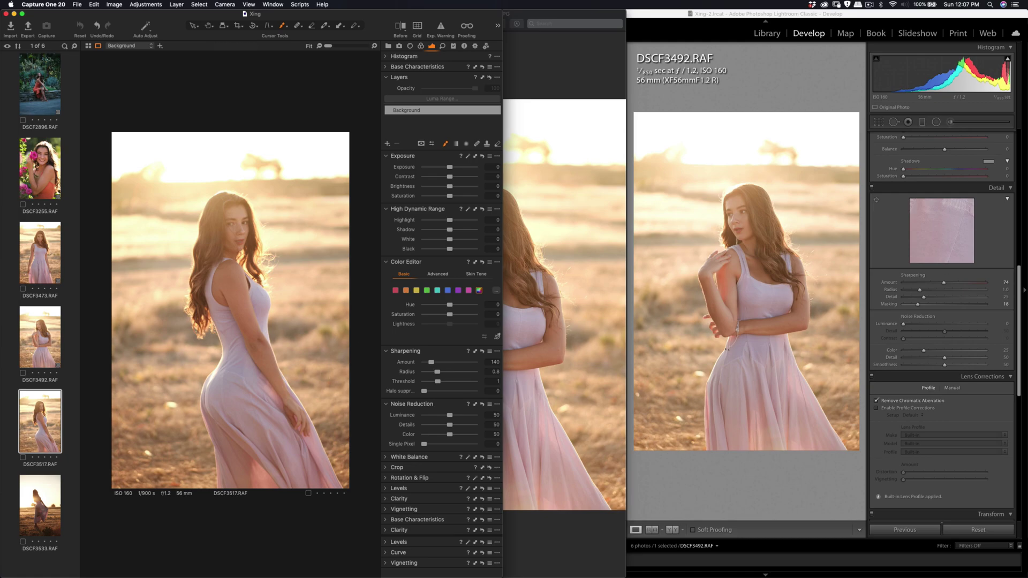
key("super+Tab")
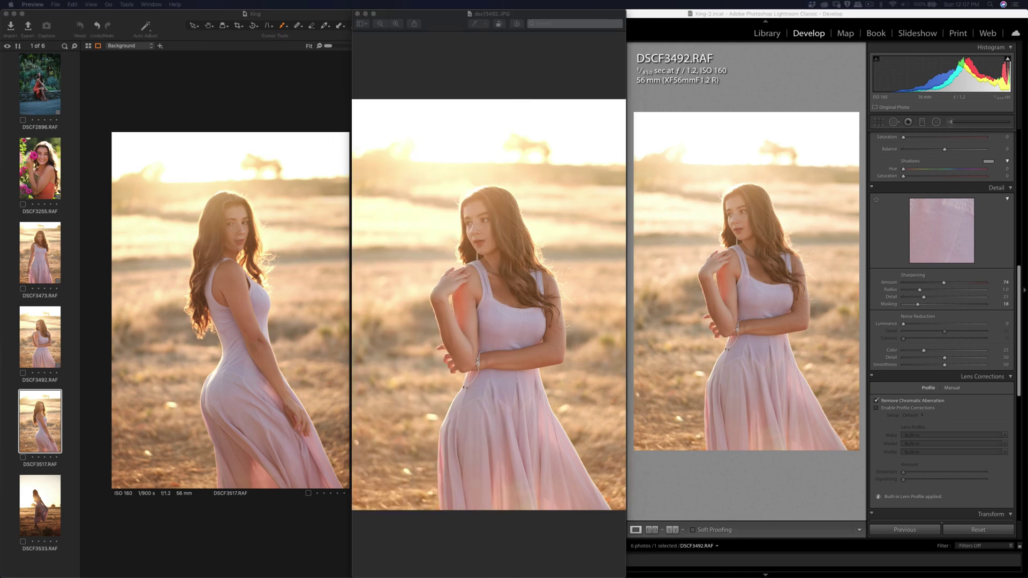
left_click_drag(581, 385, 625, 577)
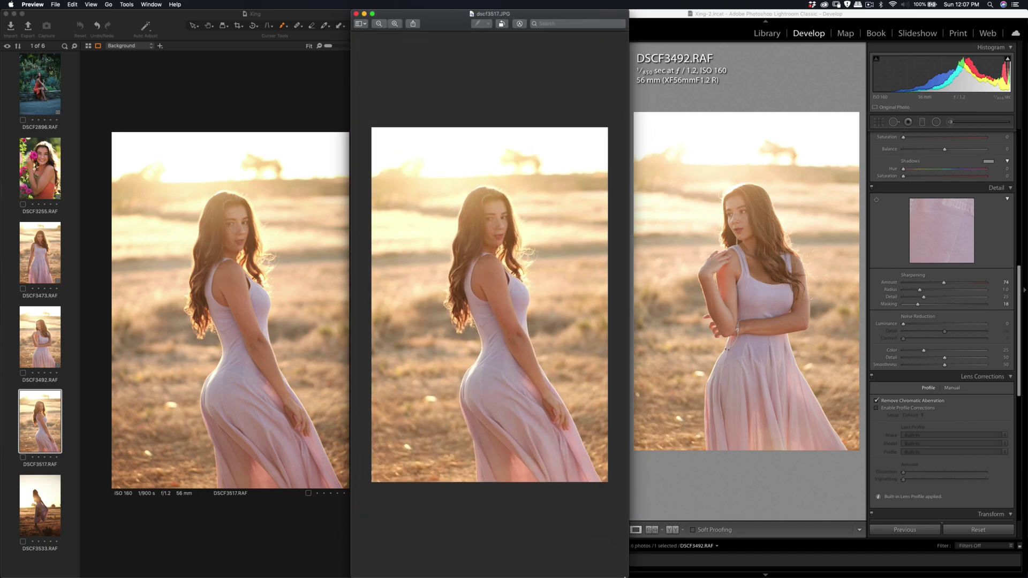
Display DSCF3517.RAF in Lightroom Classic and compare both RAW renderings with dscf3517.JPG in Preview.
left_click(259, 129)
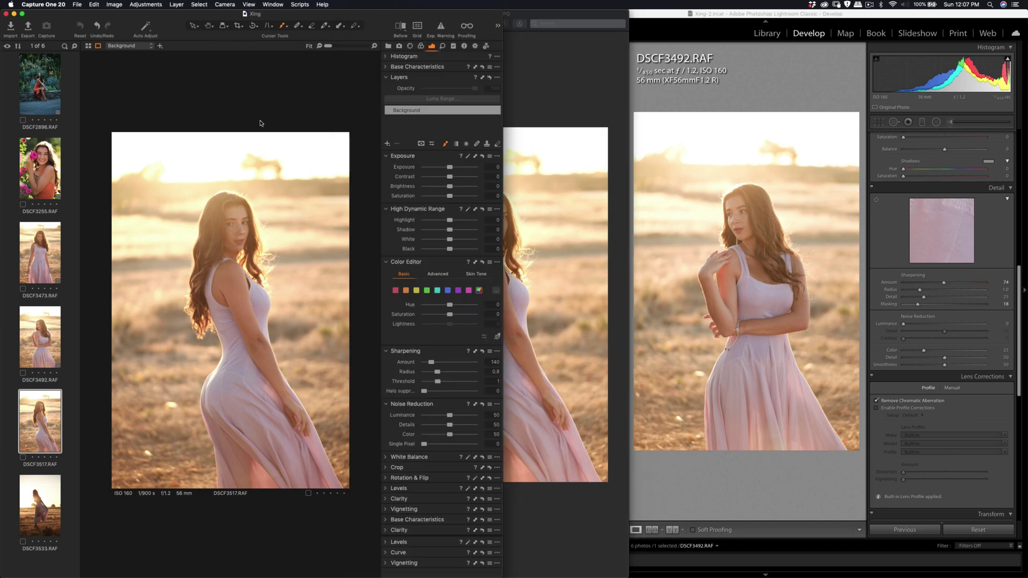
left_click(594, 94)
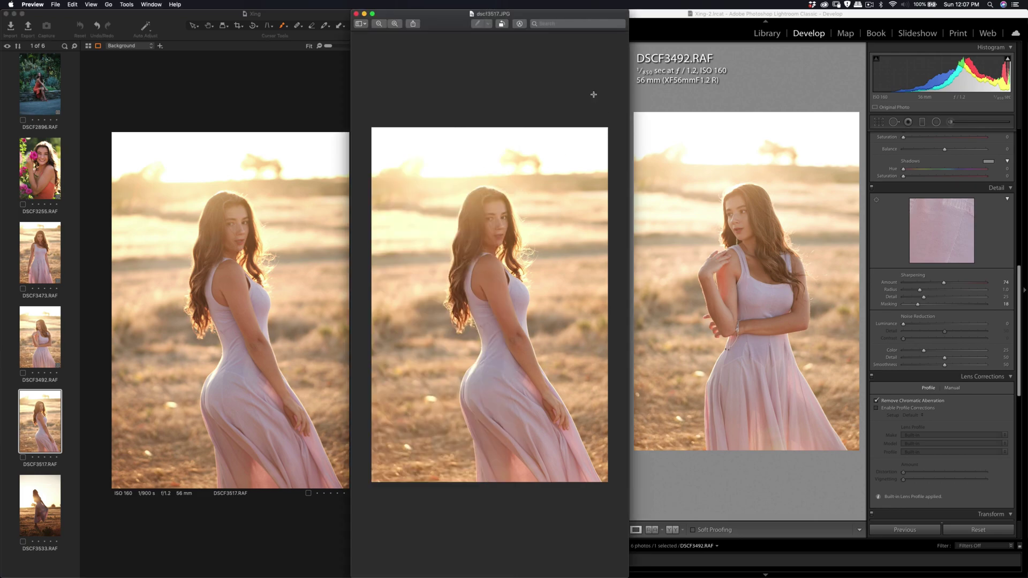
left_click(782, 84)
left_click(569, 560)
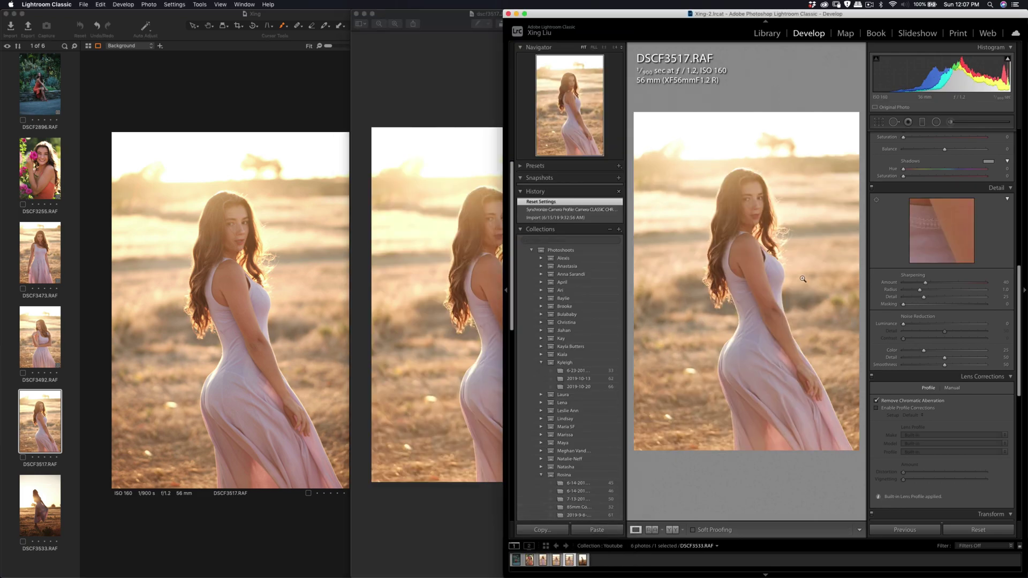
left_click(459, 80)
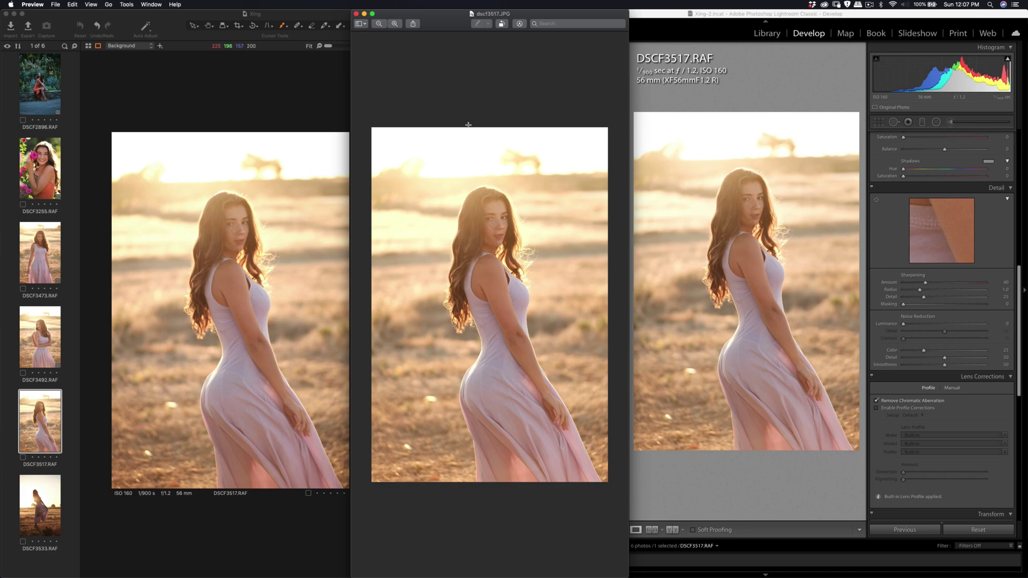
Turn off Adjustment Layer 1 on DSCF3517.RAF in Capture One and set the Background layer's sharpening amount to 342, checking the face at 50%.
left_click(240, 227)
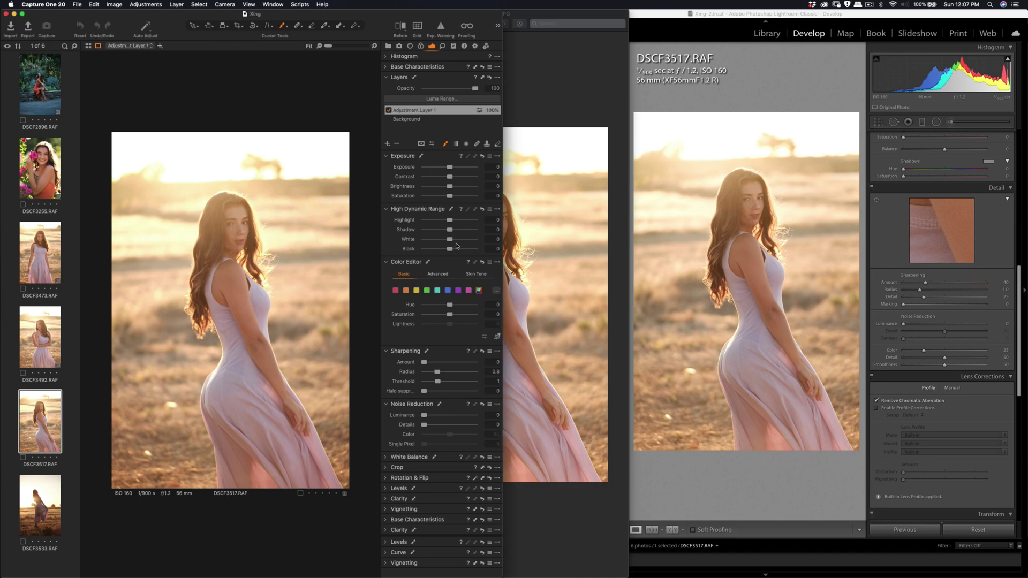
mouse_move(423, 362)
left_mouse_down()
mouse_move(436, 367)
mouse_move(412, 367)
left_mouse_up()
left_click(389, 110)
left_click(413, 119)
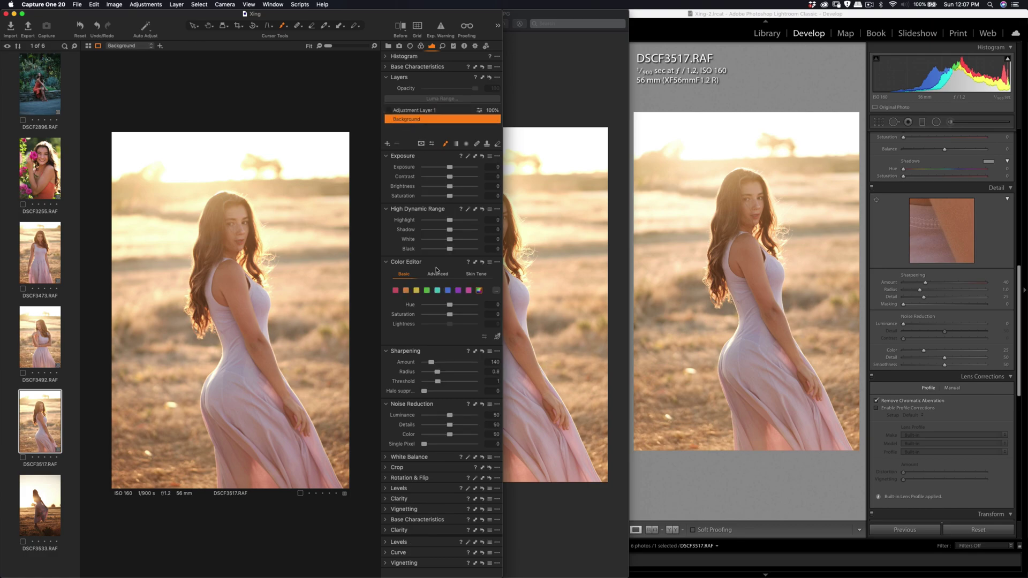
left_click_drag(431, 363, 442, 368)
scroll(256, 245, "up", 3)
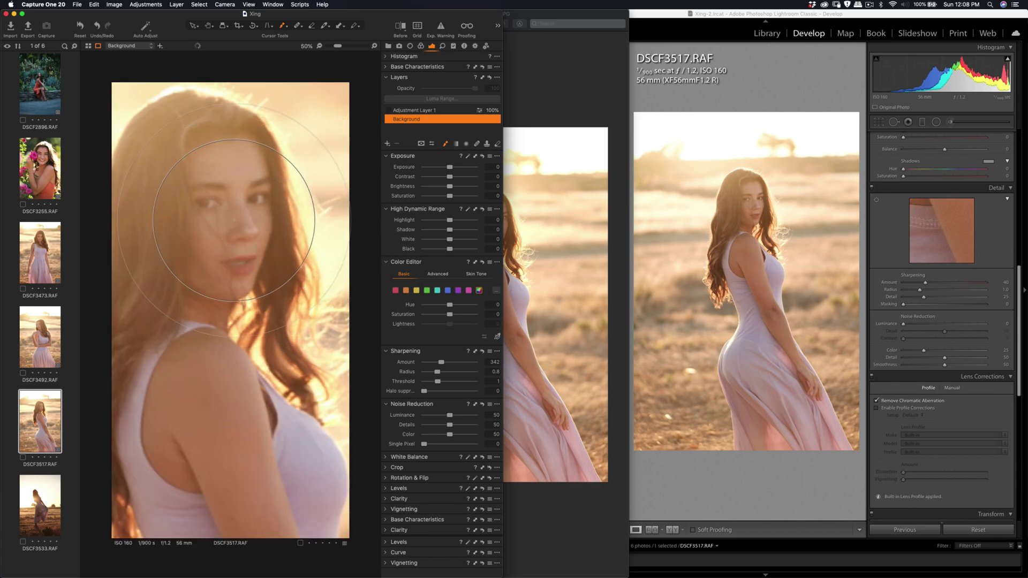
scroll(219, 217, "down", 3)
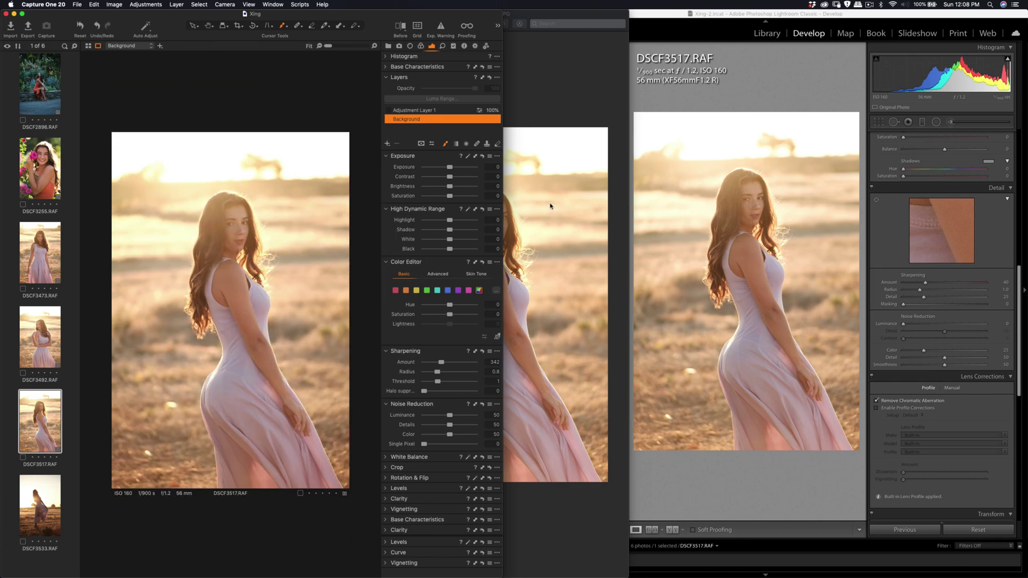
Set DSCF3517.RAF's sharpening amount to 70 in Lightroom Classic and compare it with dscf3517.JPG in Preview.
left_click(546, 95)
left_click(755, 216)
left_click_drag(925, 282, 945, 287)
left_click(458, 105)
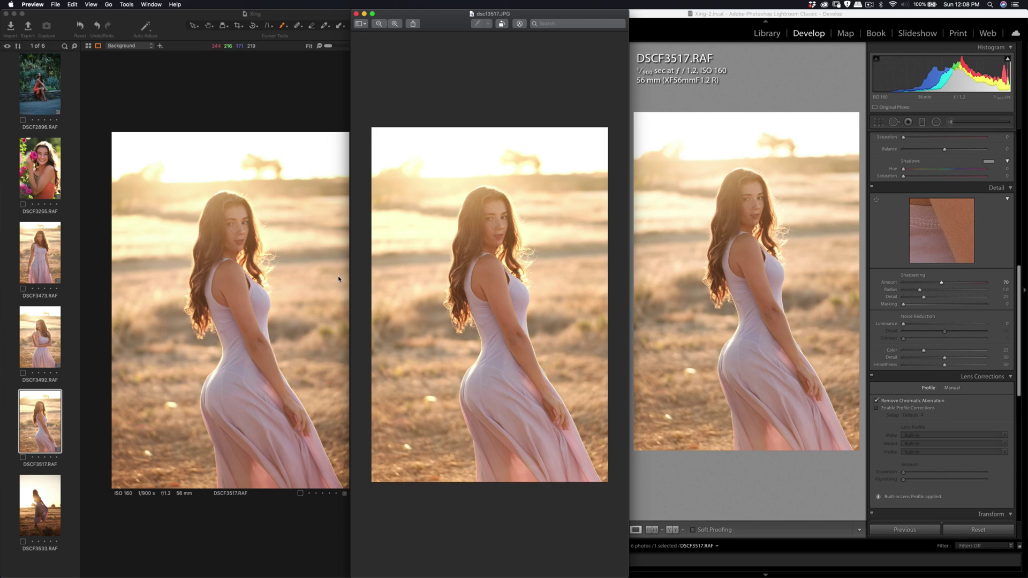
Display DSCF3533.RAF in Capture One, open dscf3533.JPG in Preview, and place and enlarge its window between the two RAW editors.
left_click(44, 514)
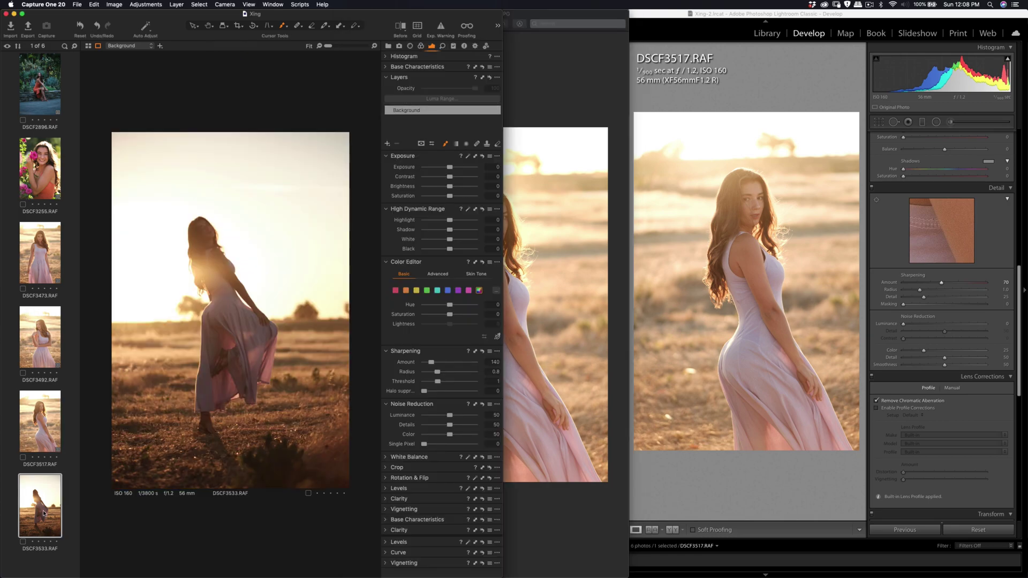
key("super+Tab")
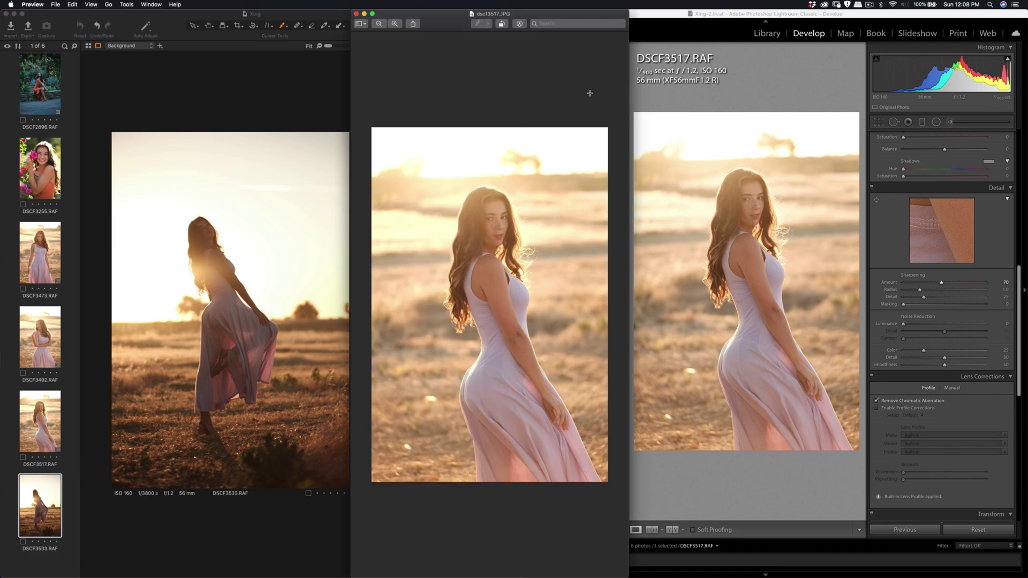
key("super+Tab")
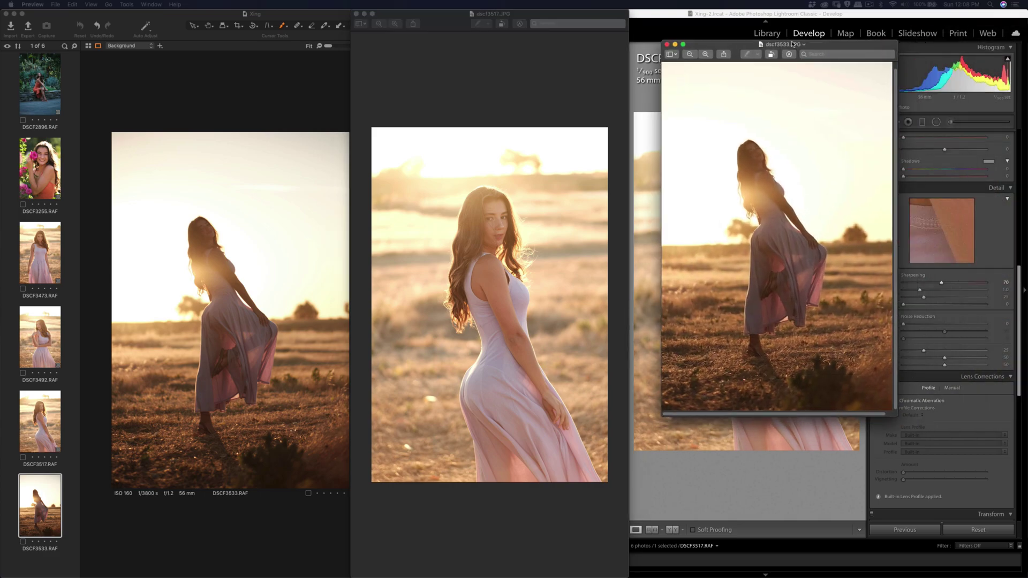
left_click_drag(817, 46, 504, 14)
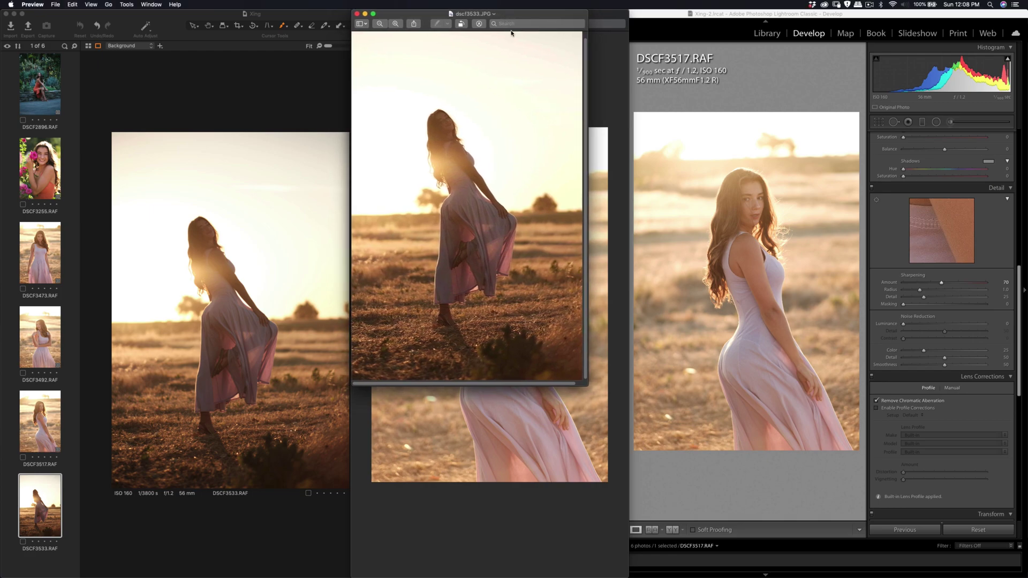
left_click_drag(587, 384, 629, 577)
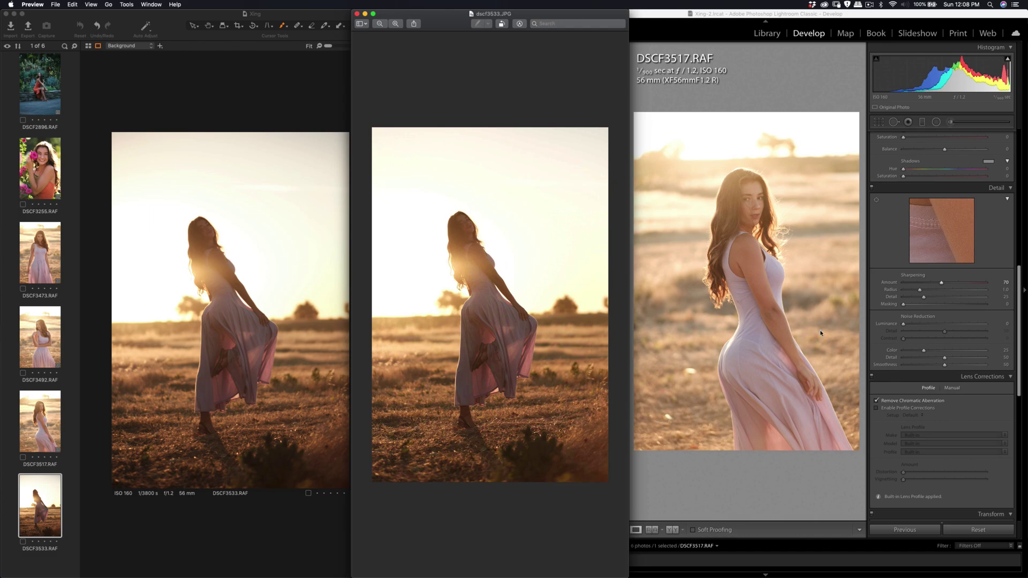
Display DSCF3533.RAF in Lightroom Classic and compare both RAW renderings with dscf3533.JPG in Preview.
left_click(726, 507)
left_click(582, 560)
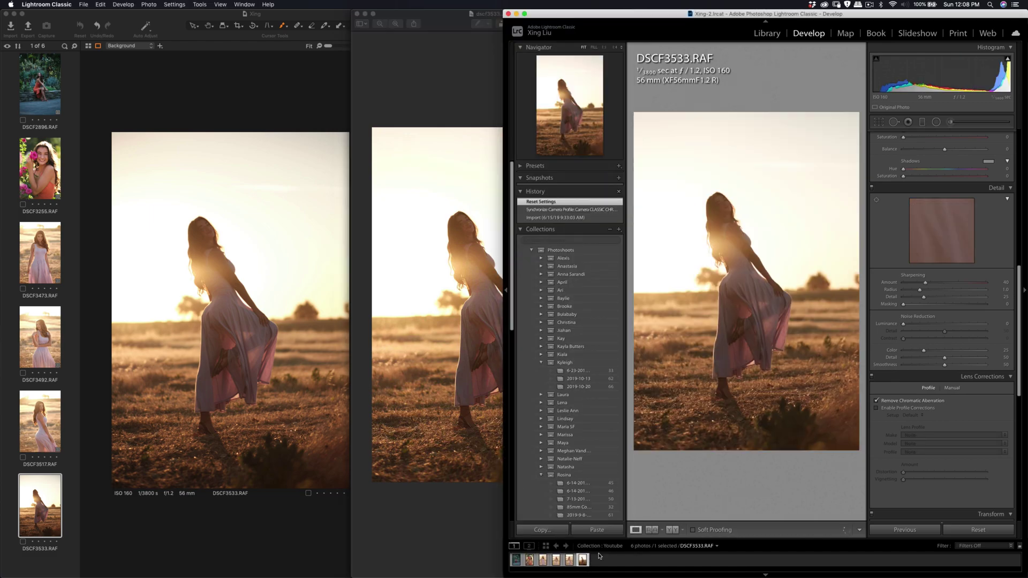
left_click(410, 93)
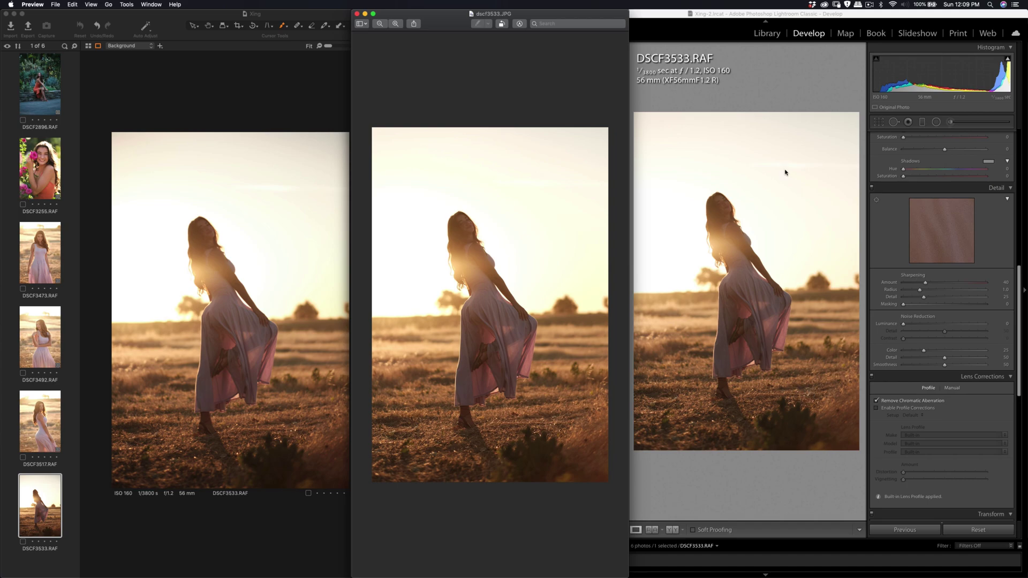
Magnify the woman's upper body in DSCF3533.RAF to 50% in Capture One and arrange the windows so dscf3533.JPG can be reached.
left_click(780, 85)
left_click(202, 236)
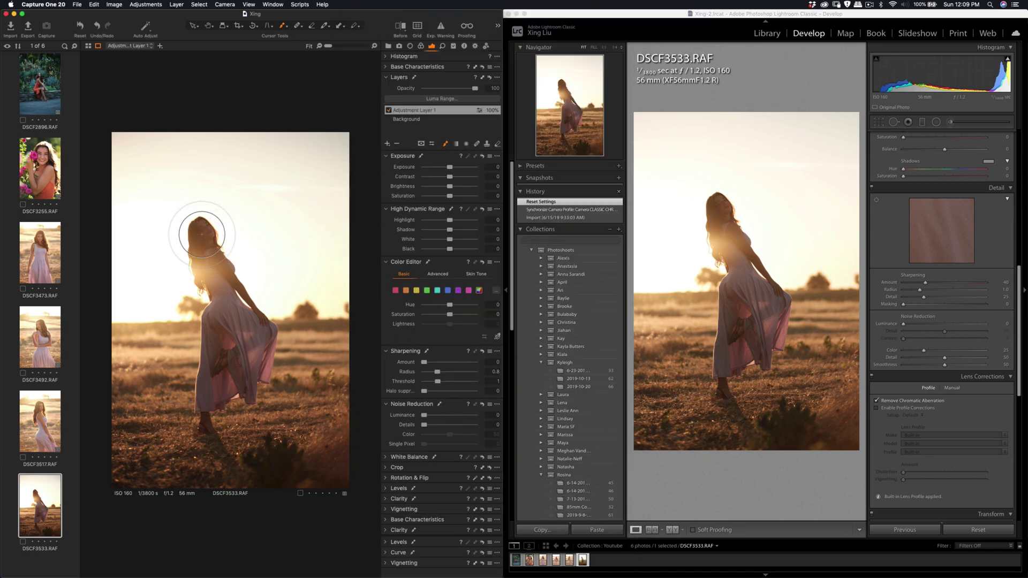
scroll(209, 241, "up", 2)
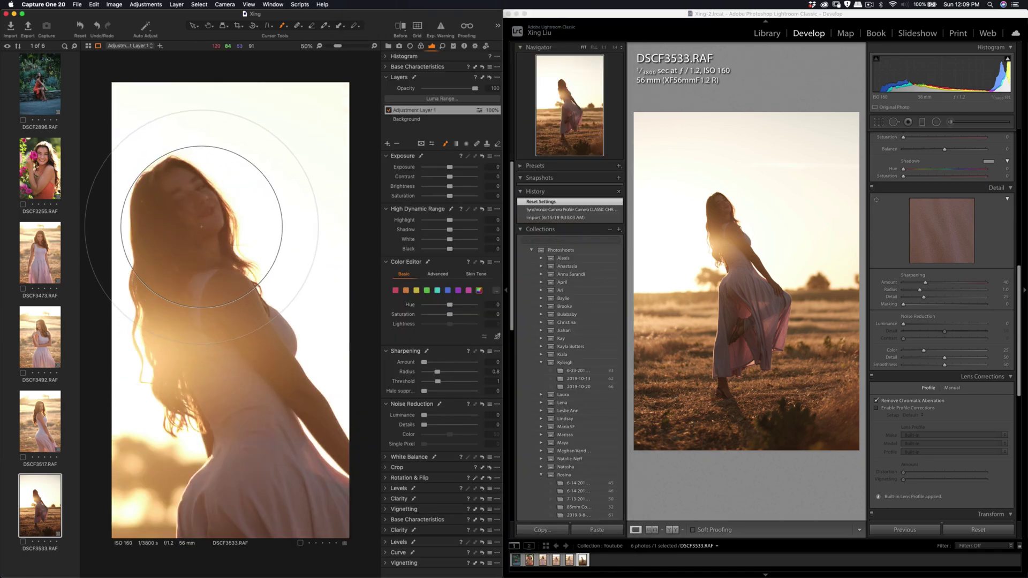
left_click_drag(481, 15, 426, 13)
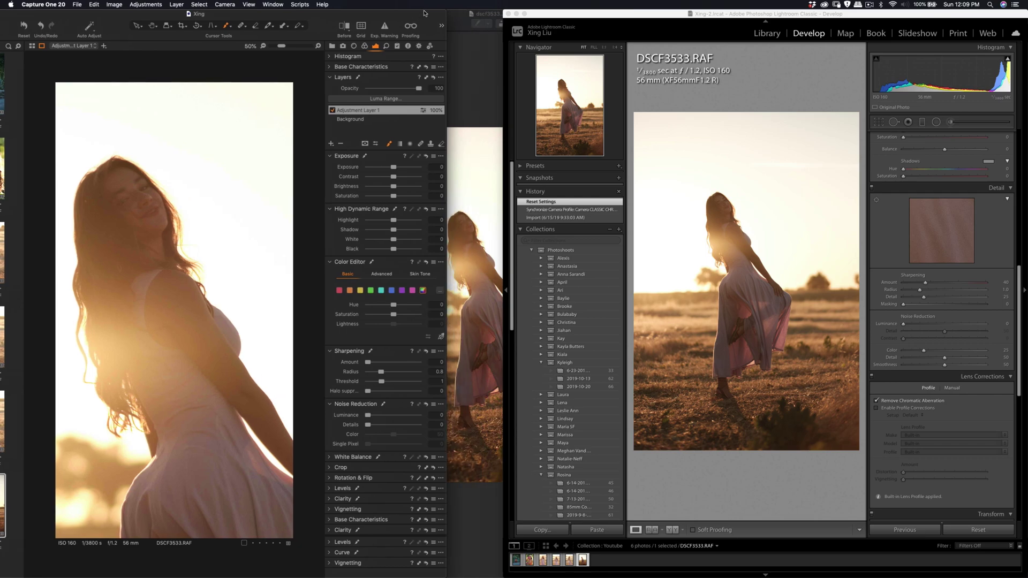
left_click(461, 18)
left_click_drag(338, 13, 393, 12)
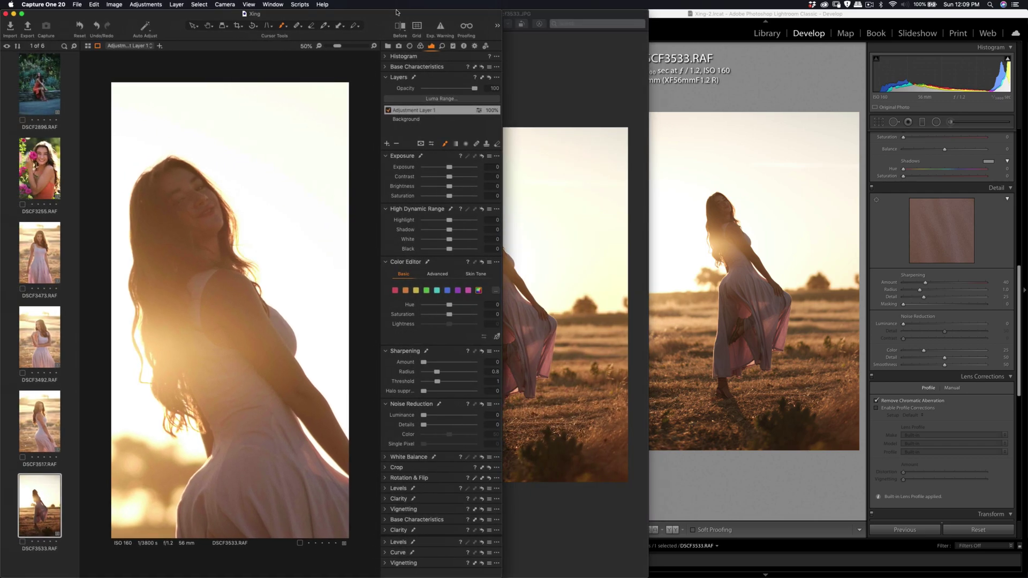
Enlarge dscf3533.JPG in Preview around the woman's head and torso to compare it with the magnified RAW in Capture One.
left_click(571, 144)
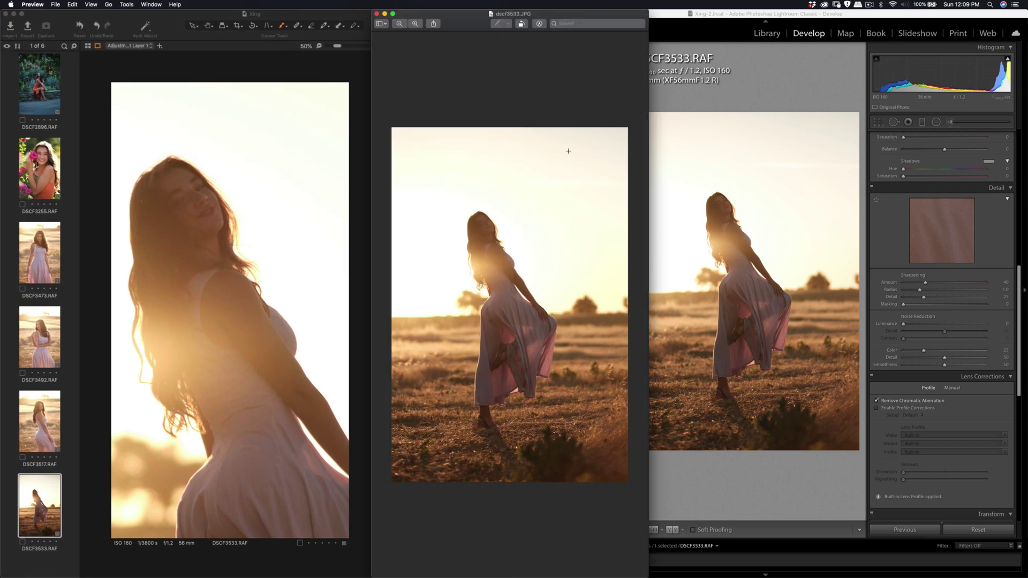
left_click(413, 24)
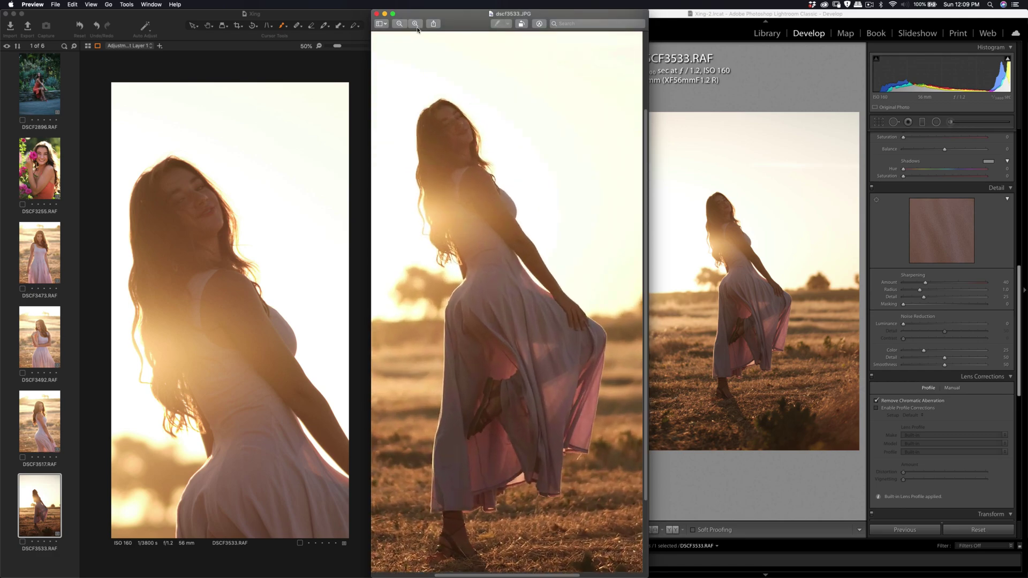
key("super+equal")
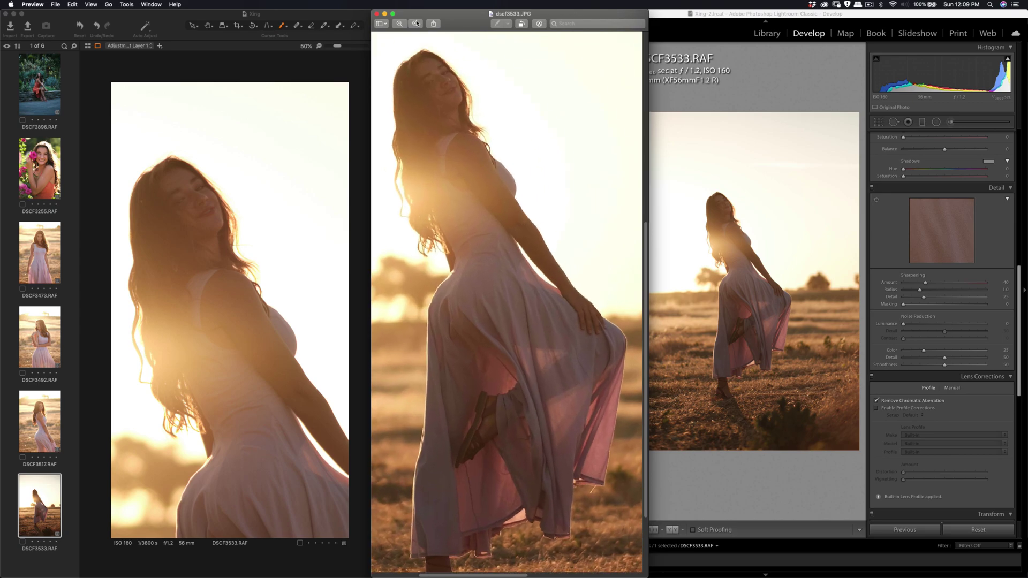
scroll(458, 107, "up", 3)
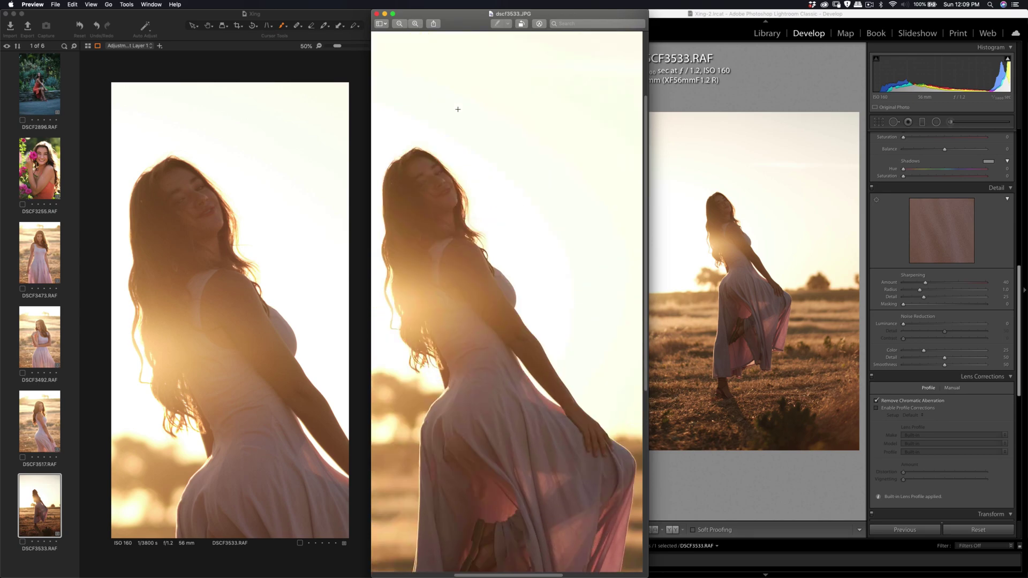
Magnify the woman's figure in DSCF3533.RAF in Lightroom Classic and compare it with dscf3533.JPG in Preview.
left_click(747, 66)
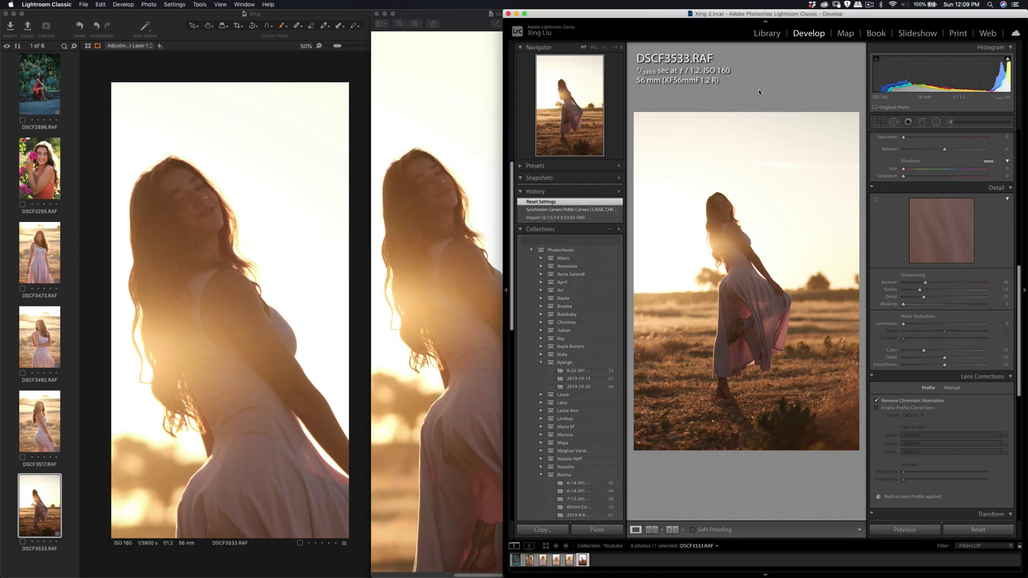
left_click(726, 205)
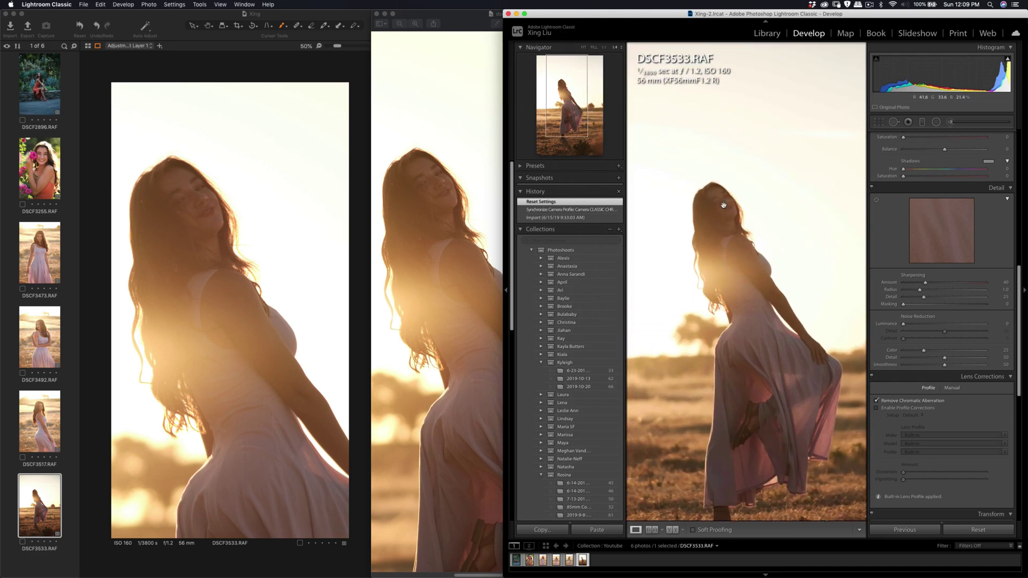
left_click(605, 49)
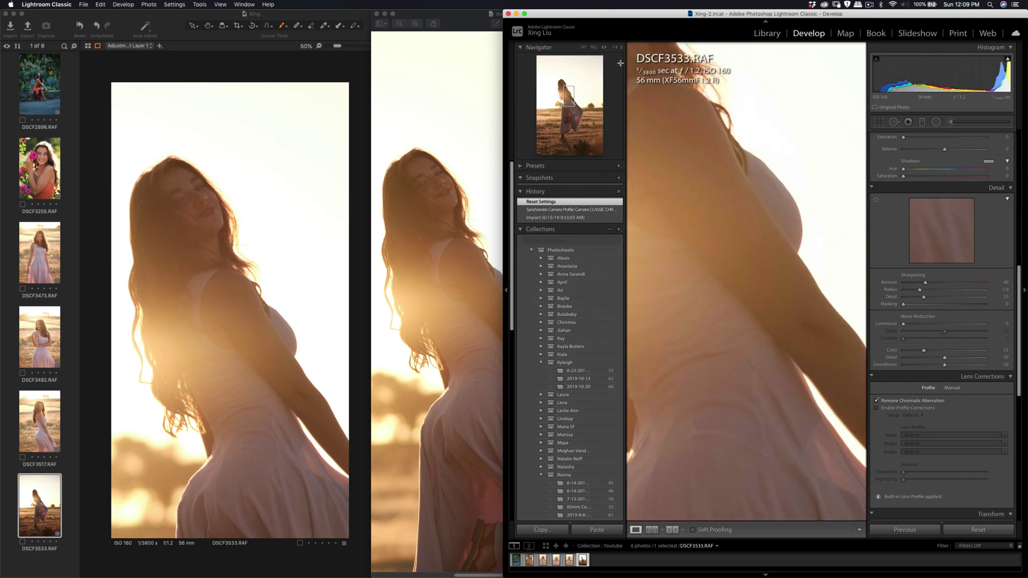
left_click(616, 48)
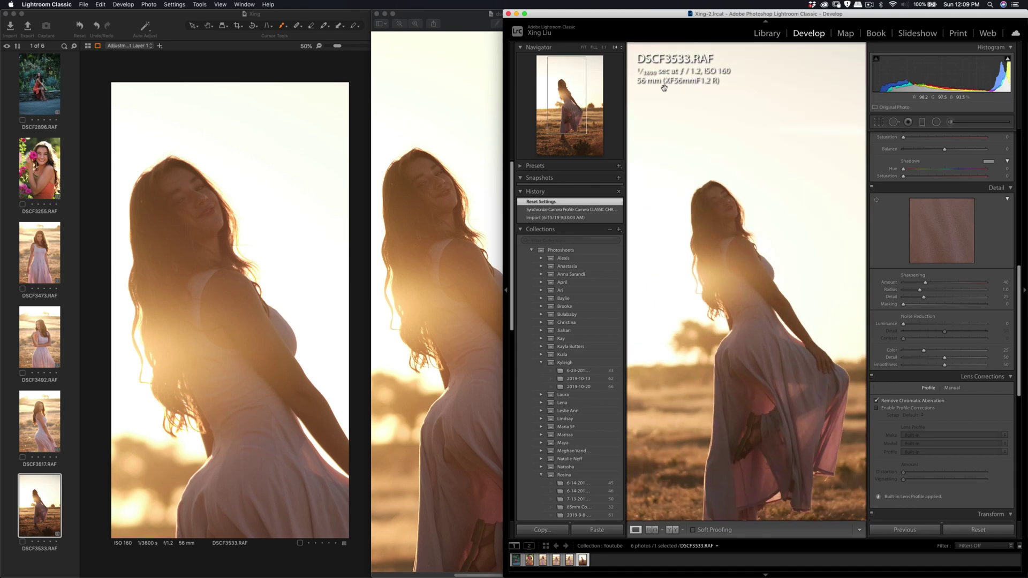
left_click(465, 16)
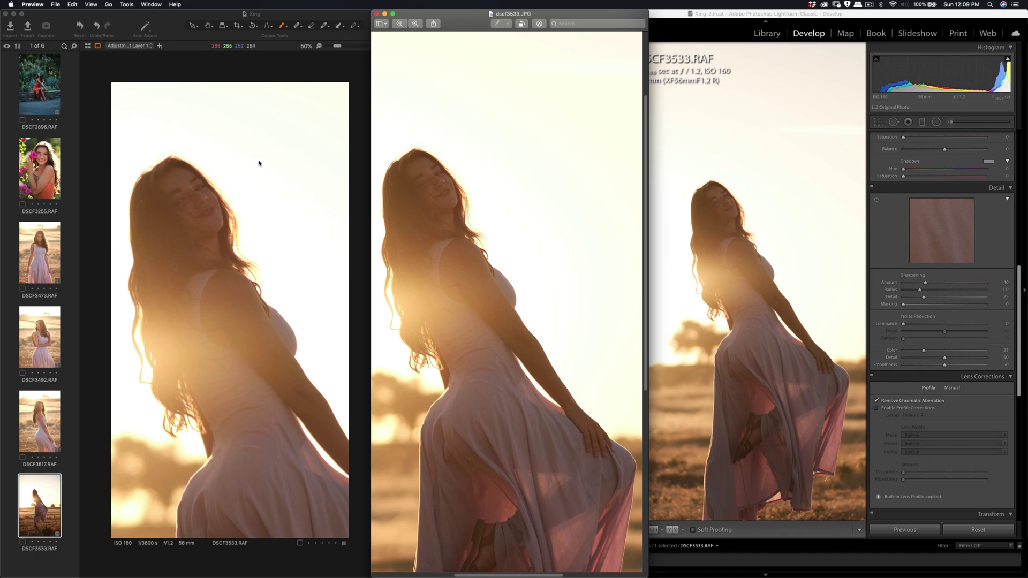
In Capture One, set the Background layer's sharpening amount to 654 on DSCF3533.RAF and compare it with dscf3533.JPG in Preview.
left_click(268, 70)
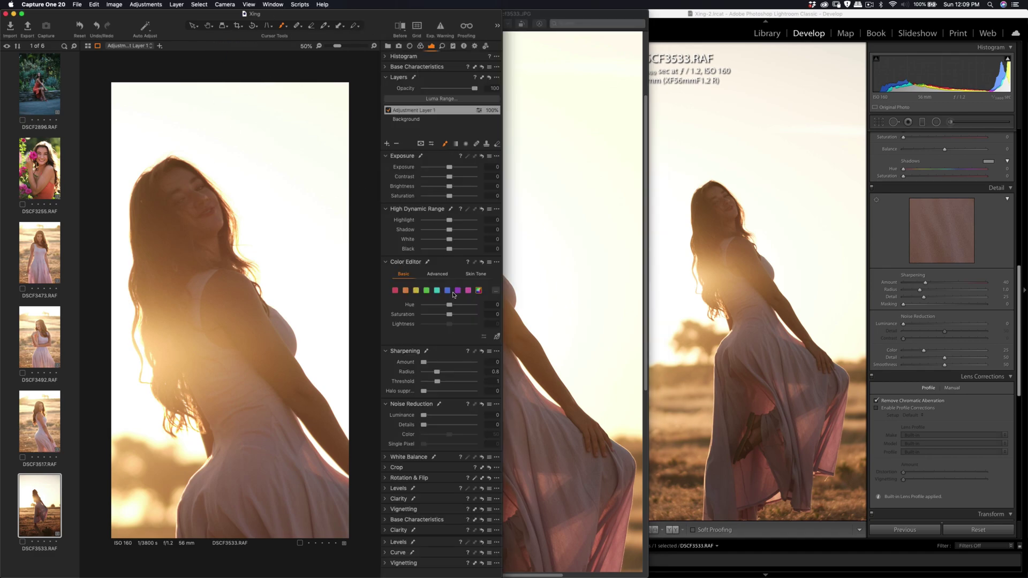
left_click(415, 120)
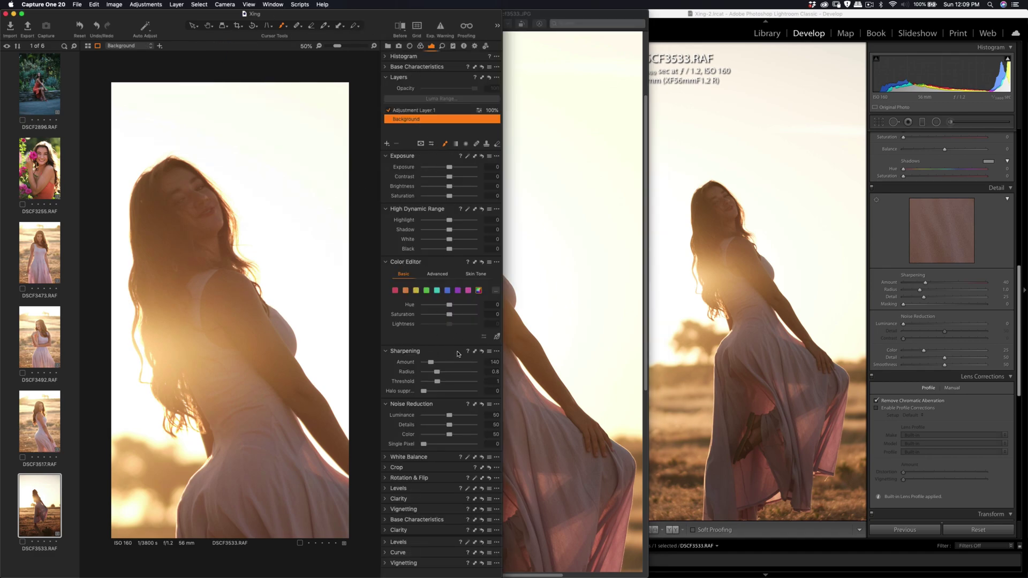
left_click_drag(431, 363, 451, 365)
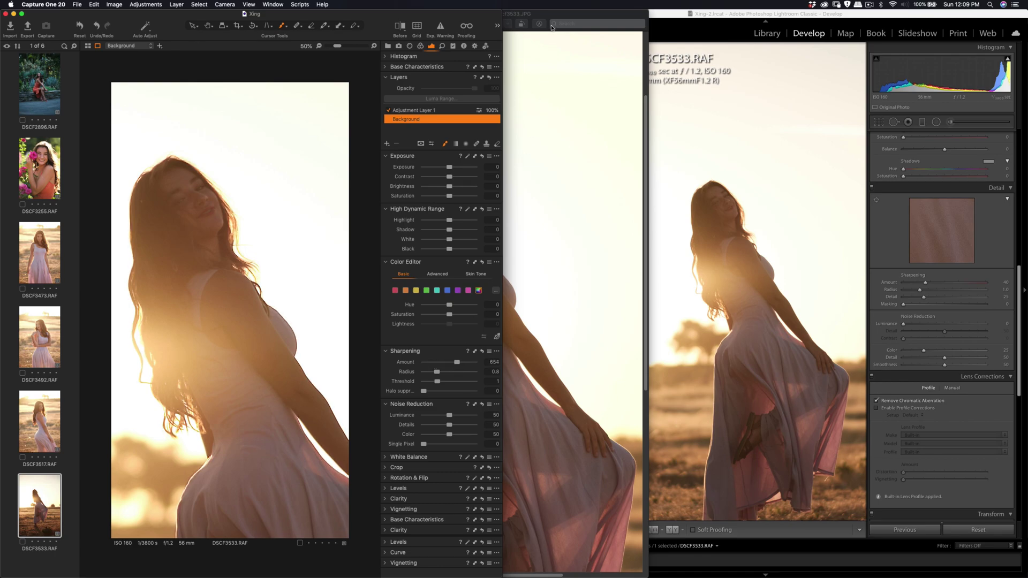
left_click(550, 15)
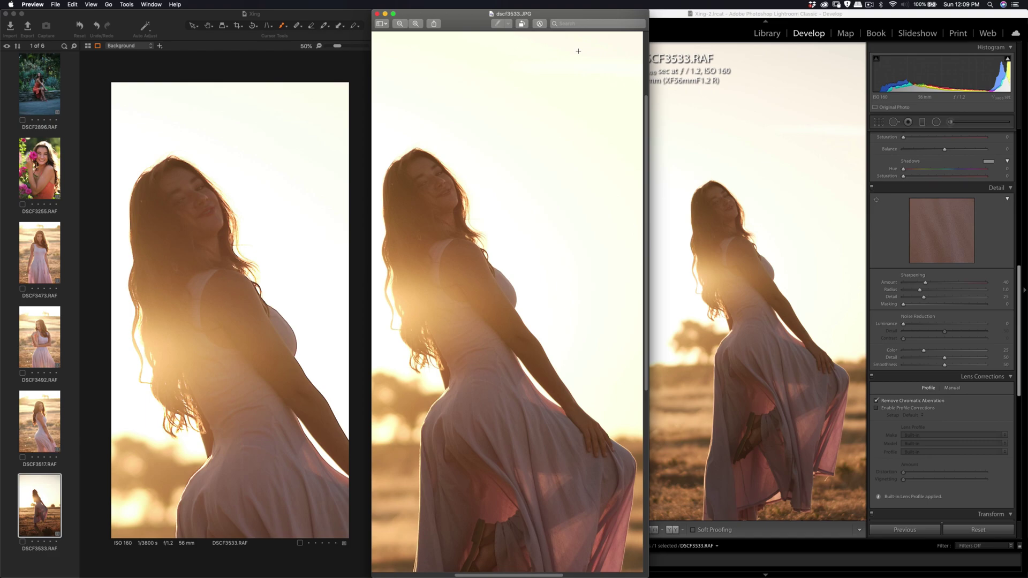
Fit DSCF3533.RAF to the viewer in Capture One and reduce dscf3533.JPG in Preview to show the woman's full figure.
key("super+0")
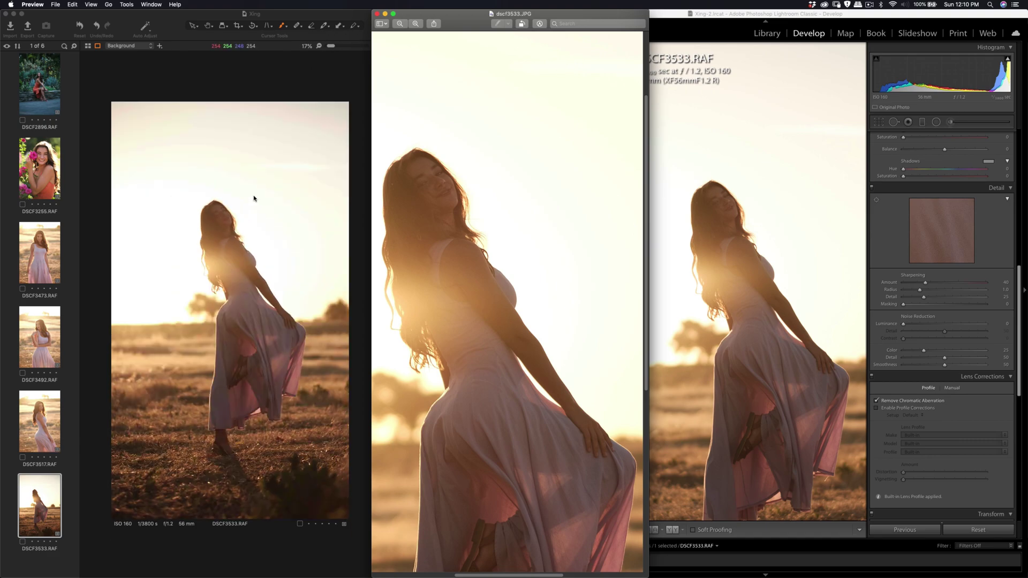
scroll(520, 190, "down", 5)
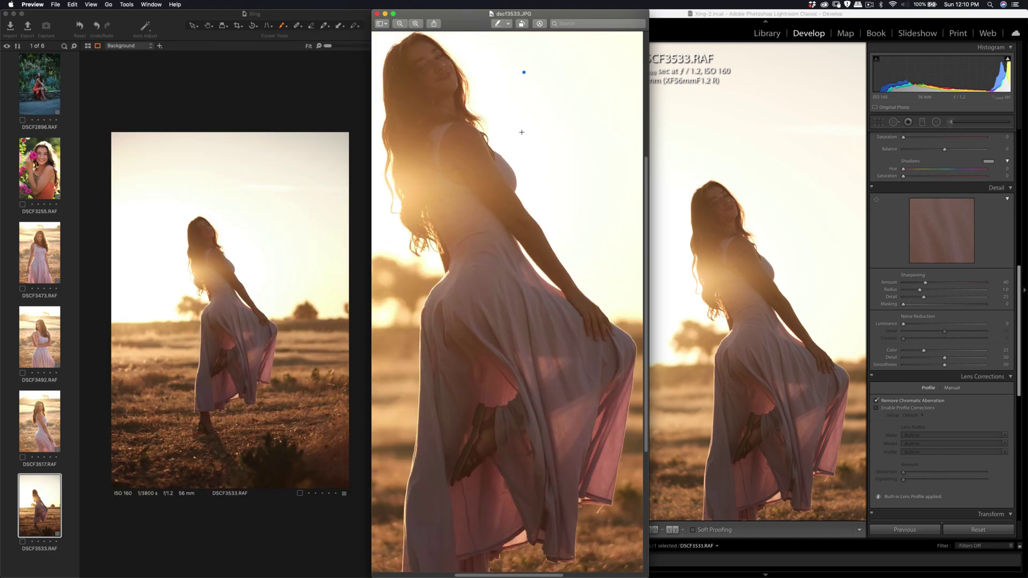
scroll(521, 133, "up", 5)
left_click(403, 30)
left_click(403, 29)
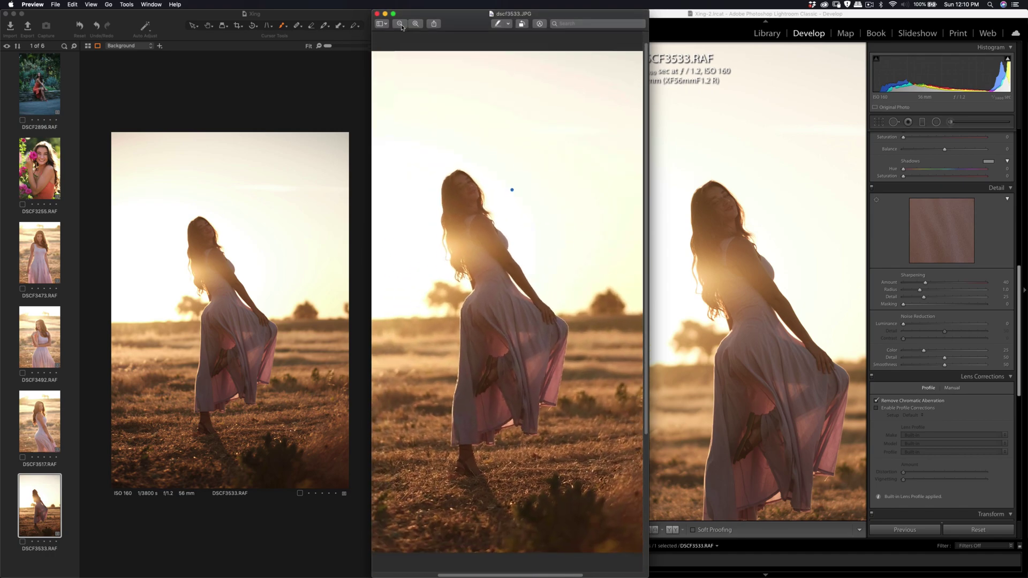
Fit the whole DSCF3533.RAF in Lightroom Classic and compare both RAW renderings with dscf3533.JPG in Preview.
left_click(656, 53)
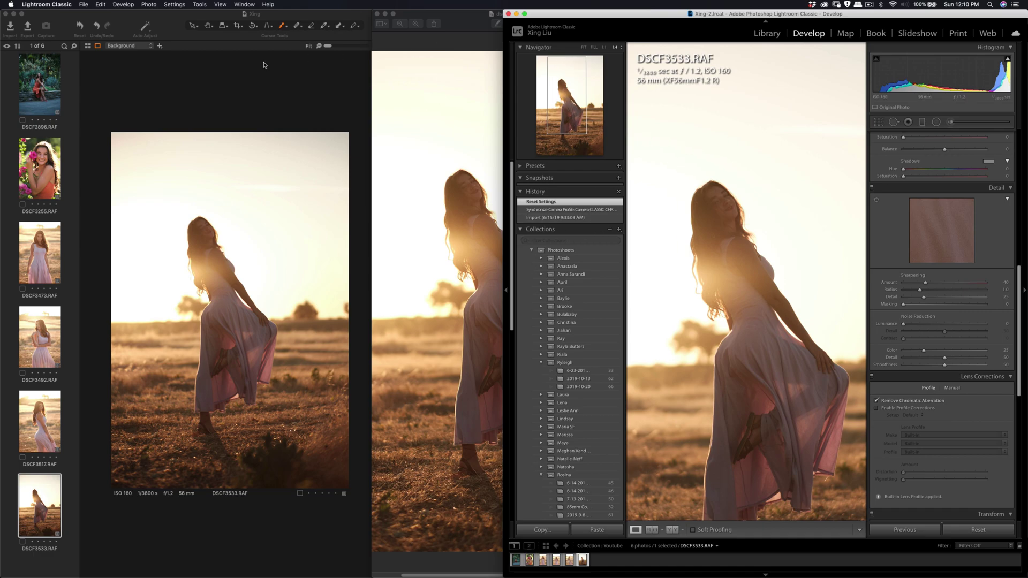
left_click(460, 26)
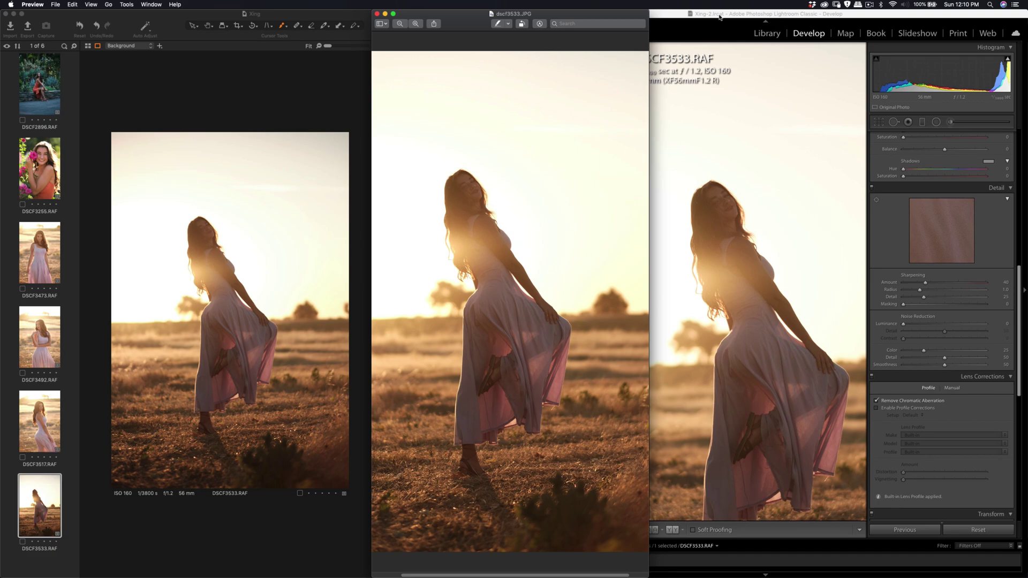
left_click(721, 21)
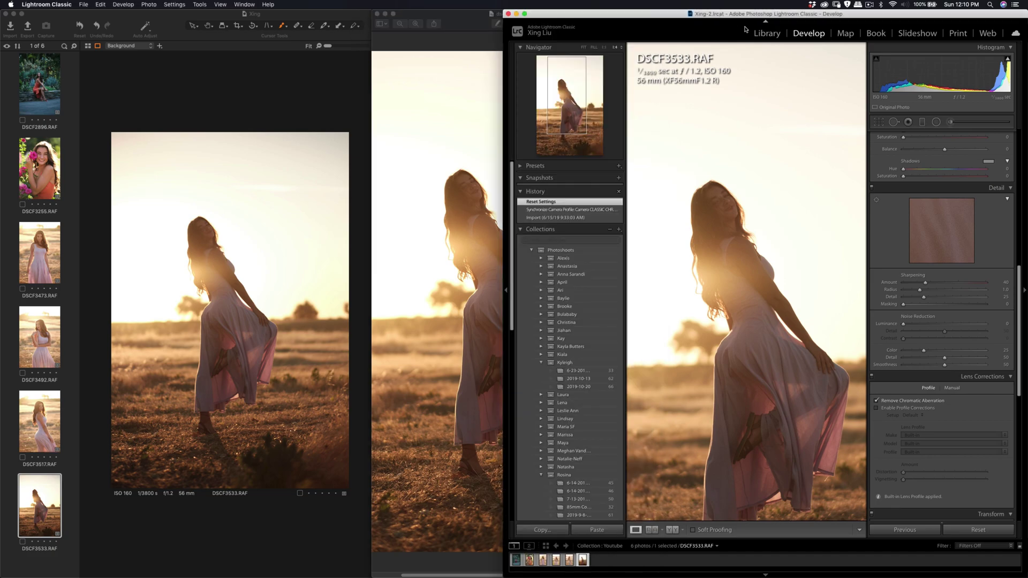
left_click(584, 48)
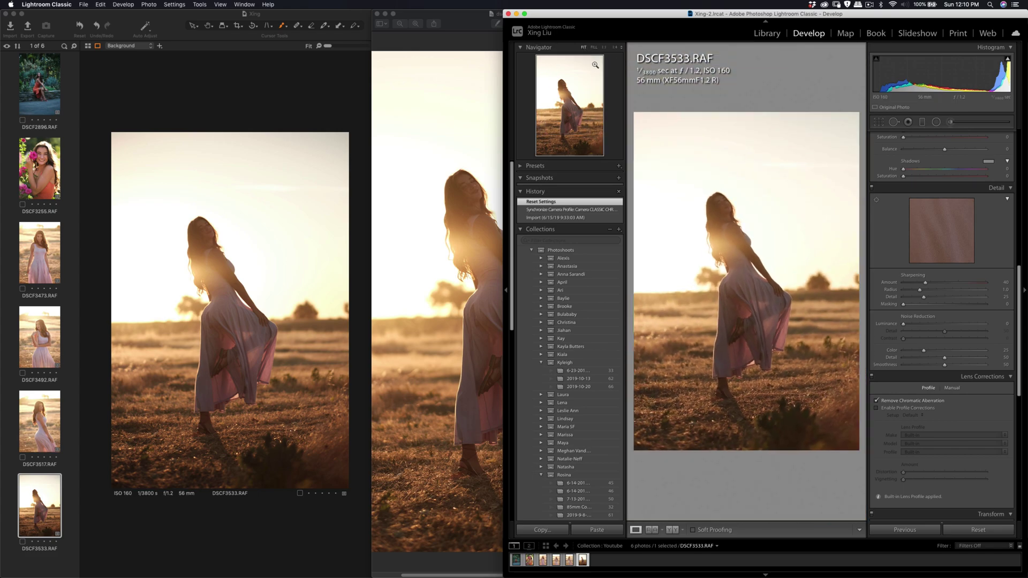
left_click(448, 24)
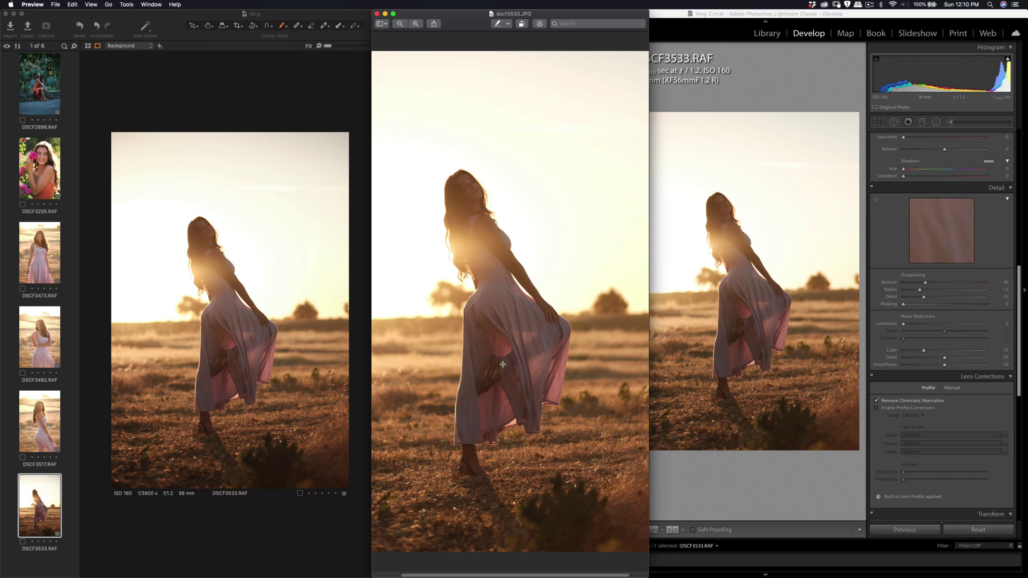
Examine the blurred foliage of DSCF2896.RAF beyond 1:1 in Lightroom Classic, fit the whole photo again, and switch to Capture One.
left_click(812, 86)
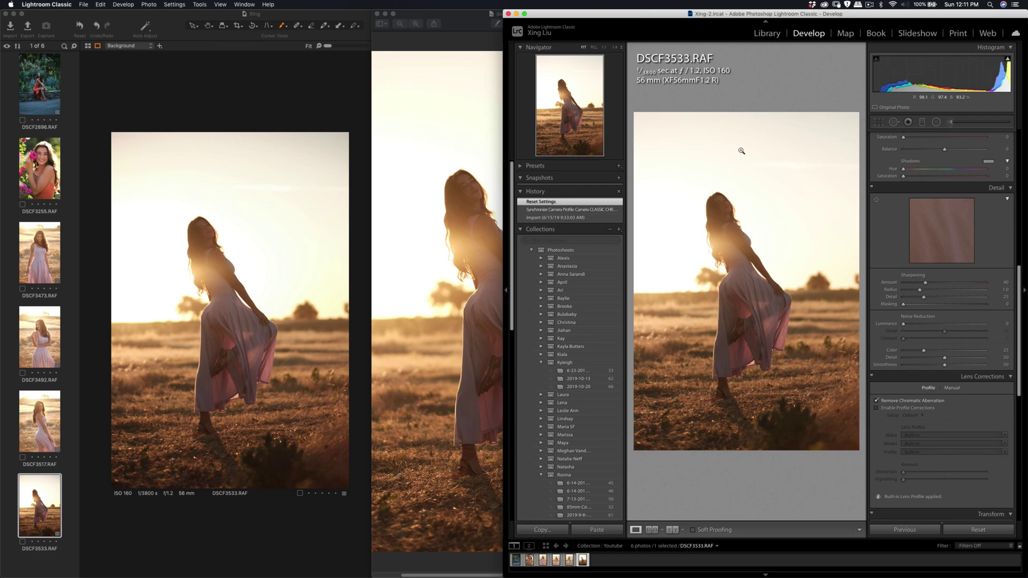
left_click(516, 560)
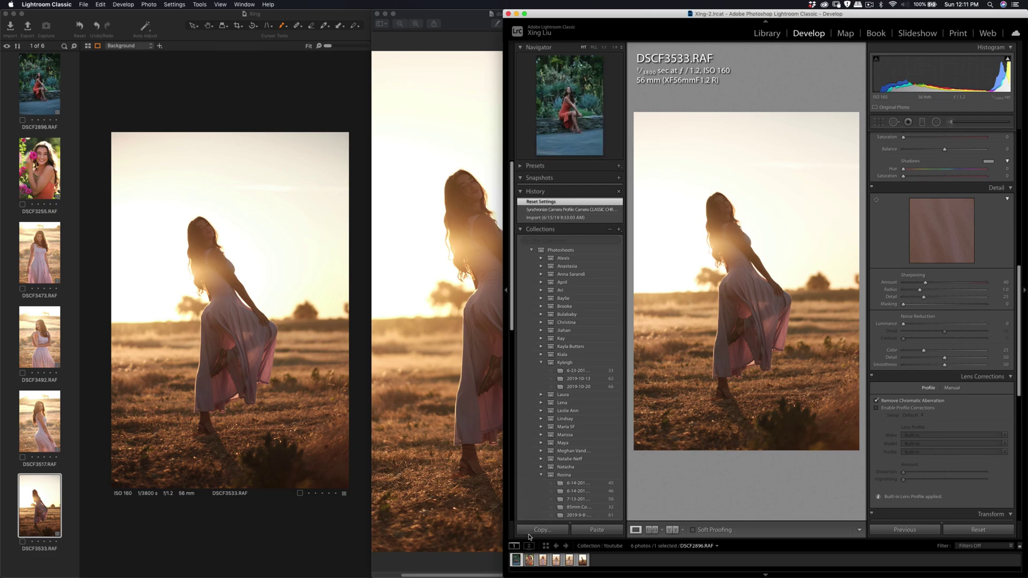
left_click(571, 83)
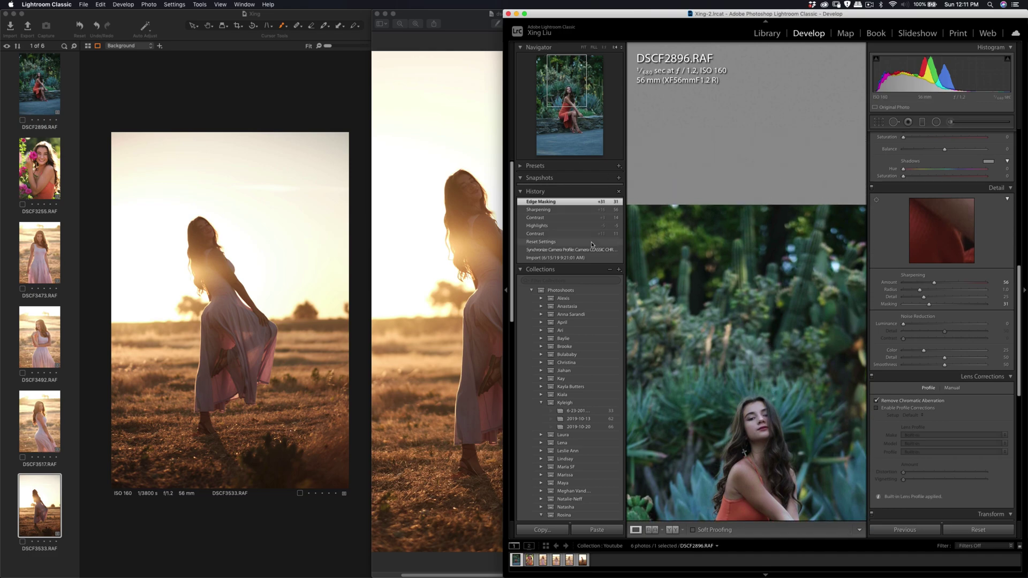
left_click(605, 48)
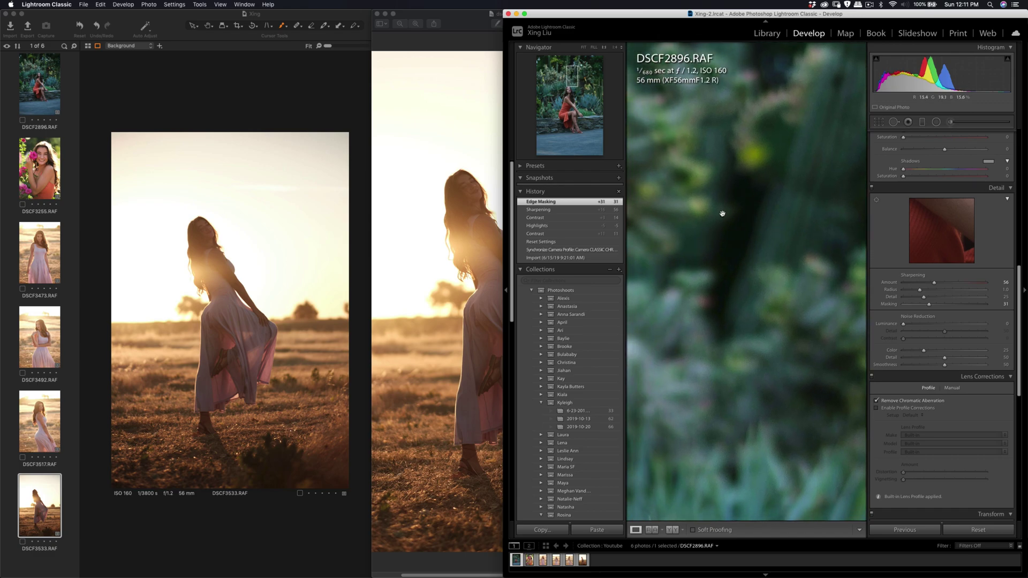
left_click(623, 49)
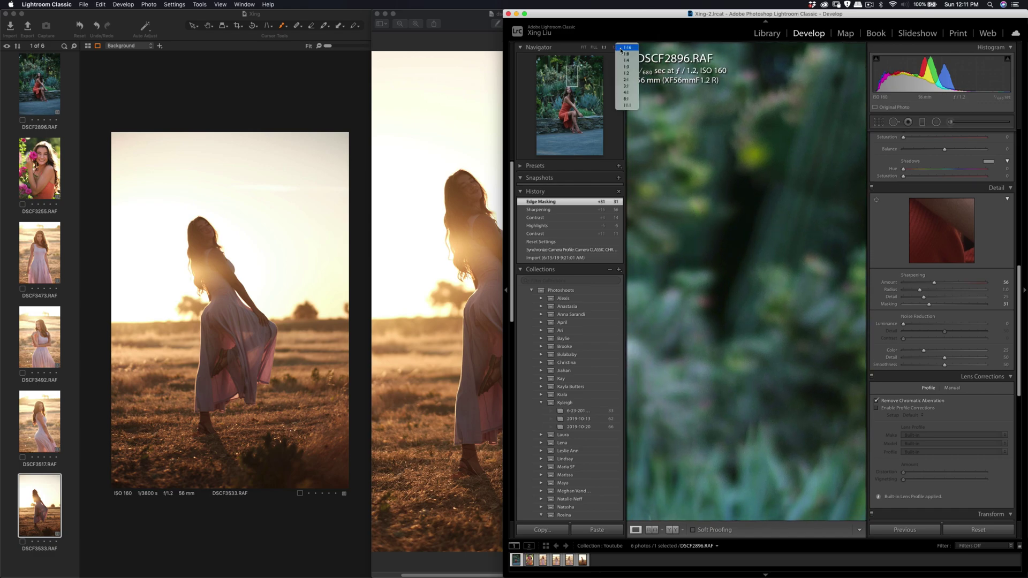
left_click(631, 81)
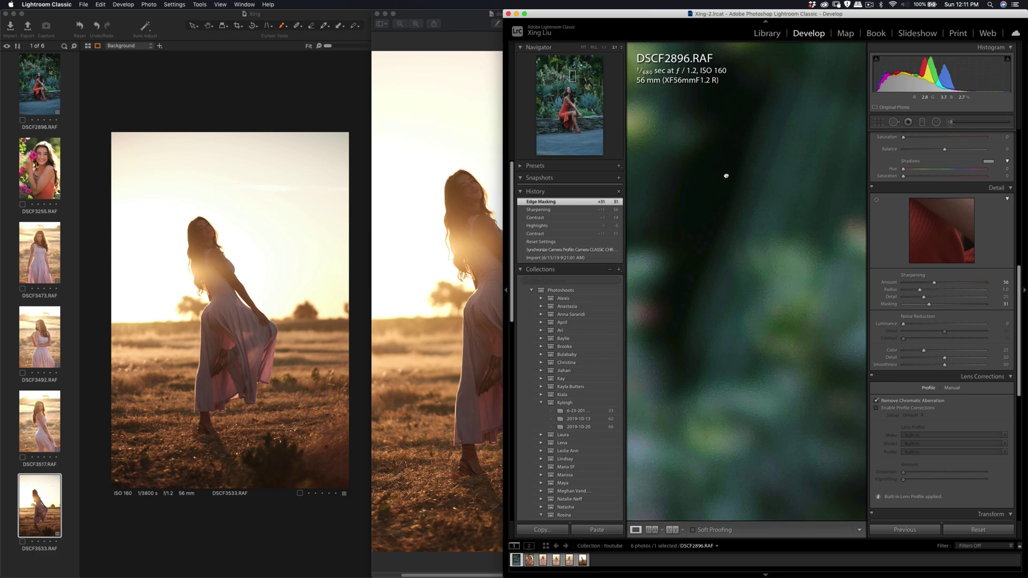
left_click_drag(741, 180, 786, 226)
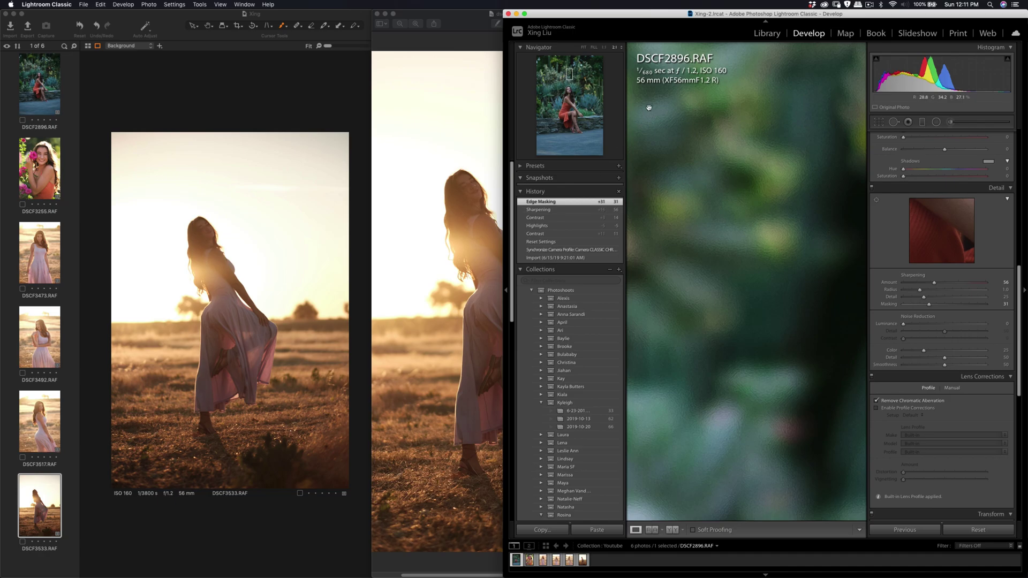
left_click(584, 47)
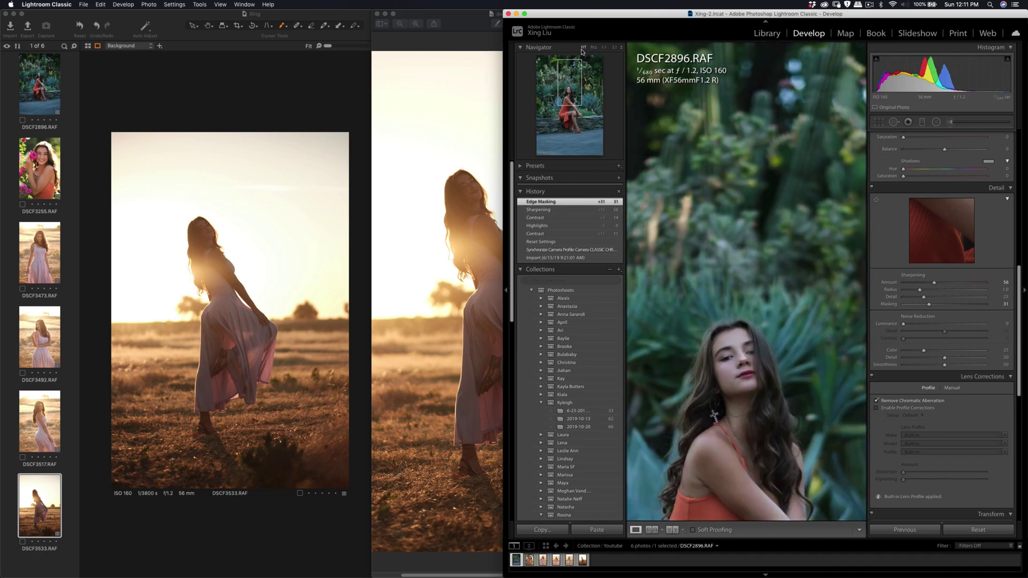
left_click(233, 81)
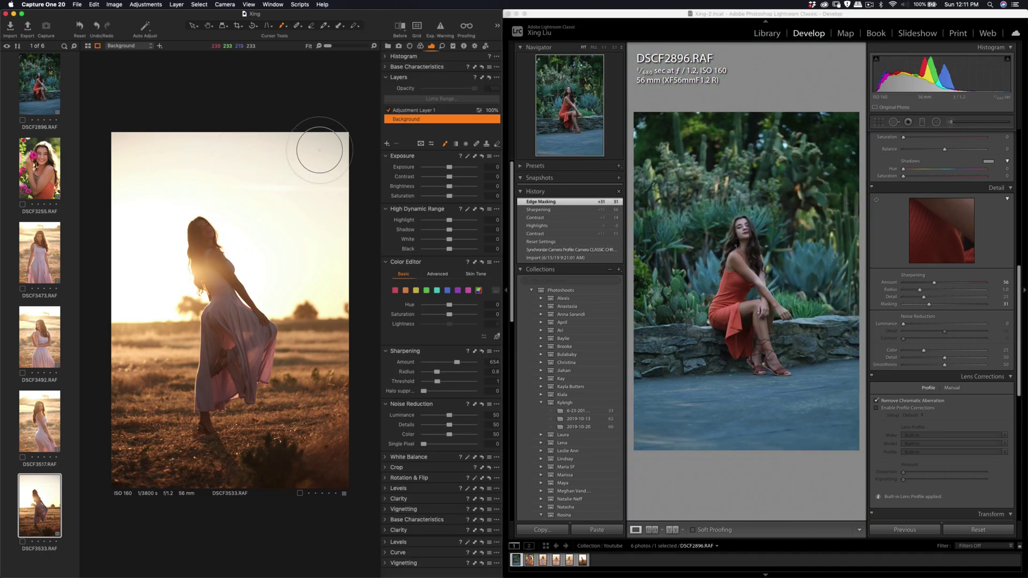